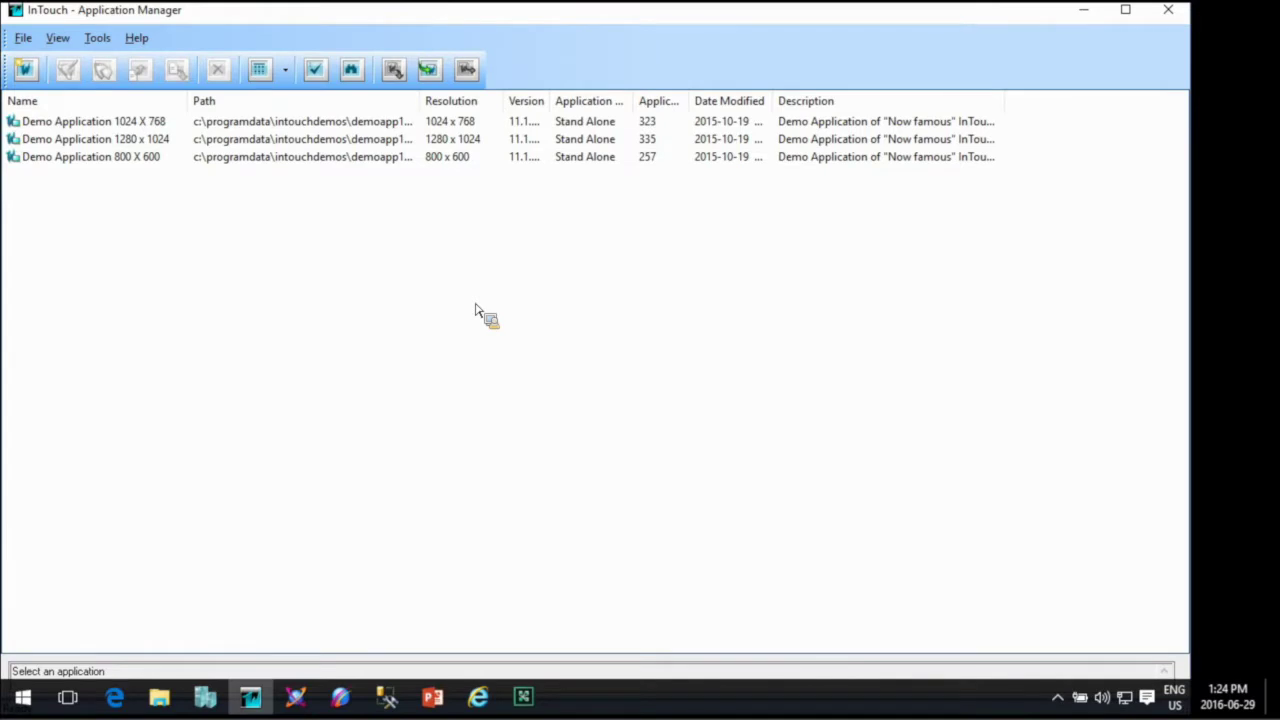
# Create a Modern InTouch application named WebinarTest in a TestApps directory under the default base path.
pyautogui.click(25, 70)
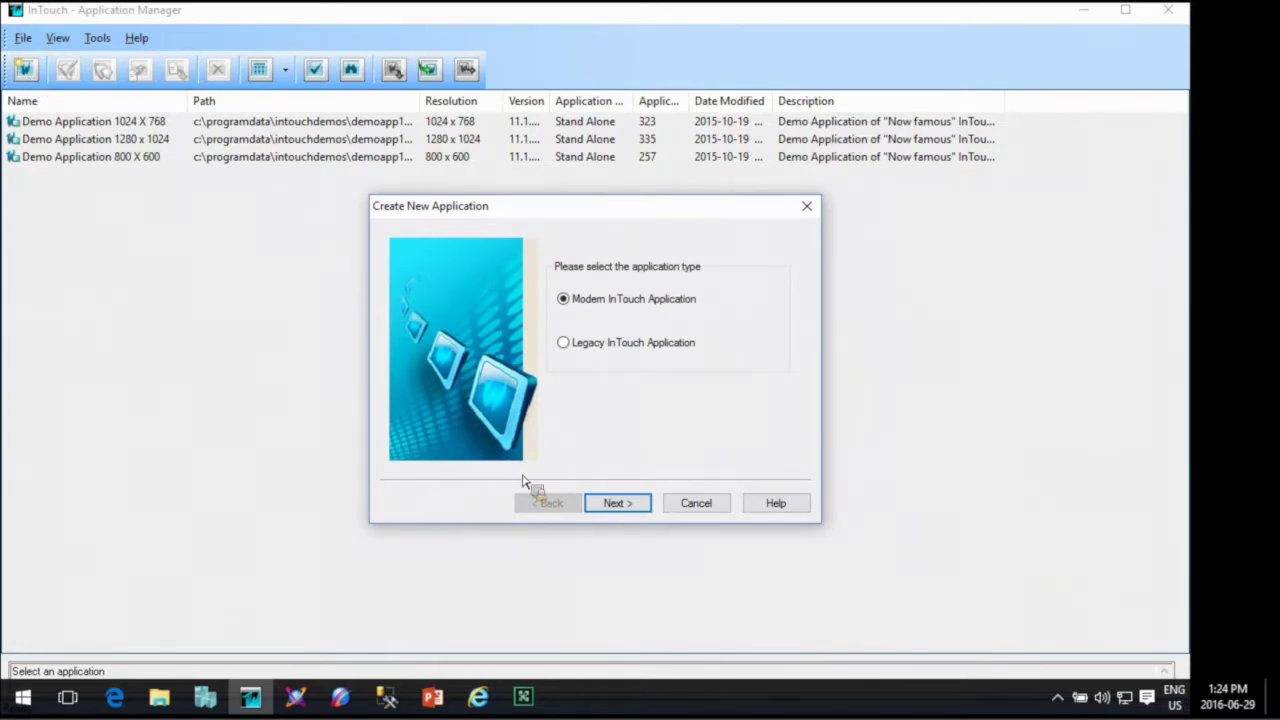
pyautogui.click(634, 505)
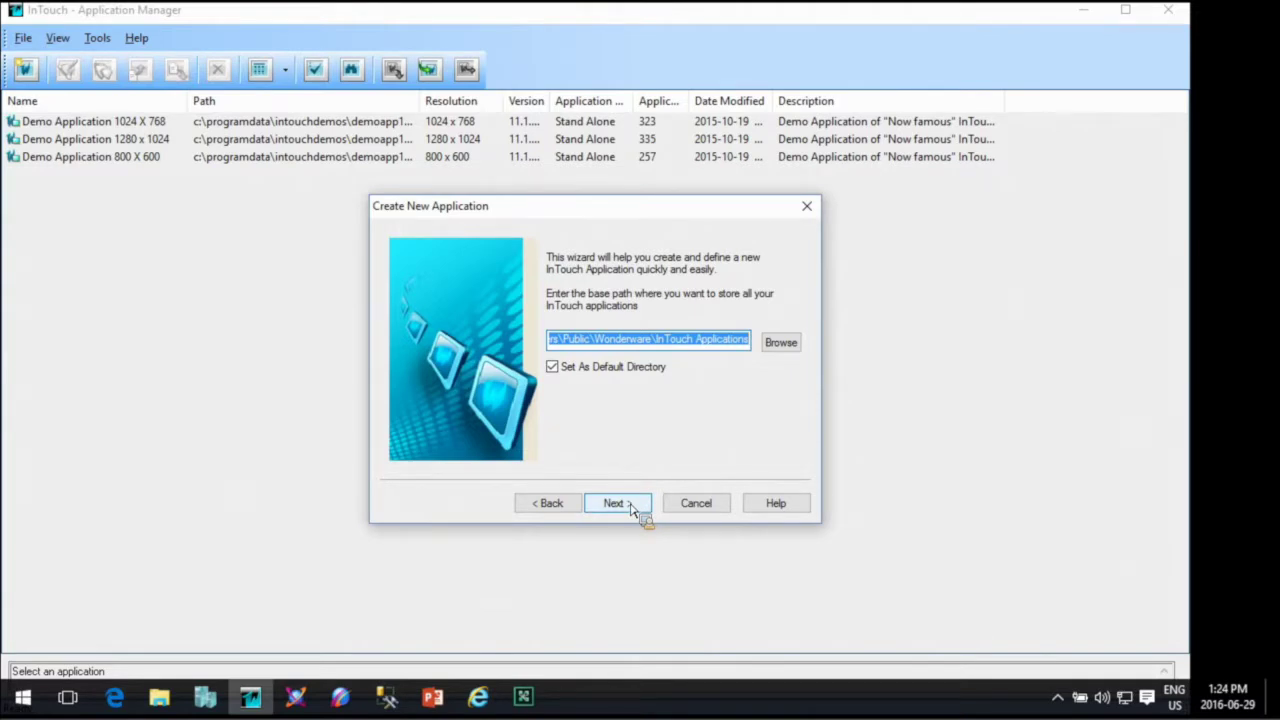
pyautogui.click(634, 505)
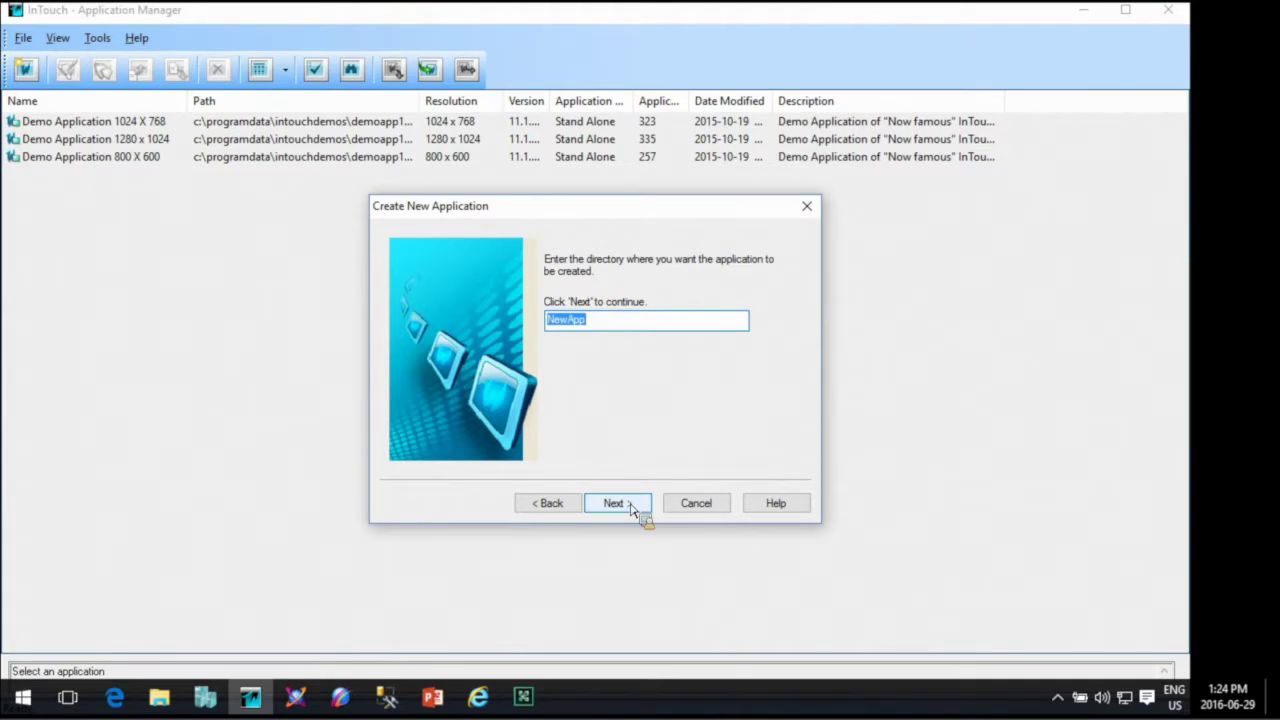
pyautogui.write('TestApps')
pyautogui.click(632, 513)
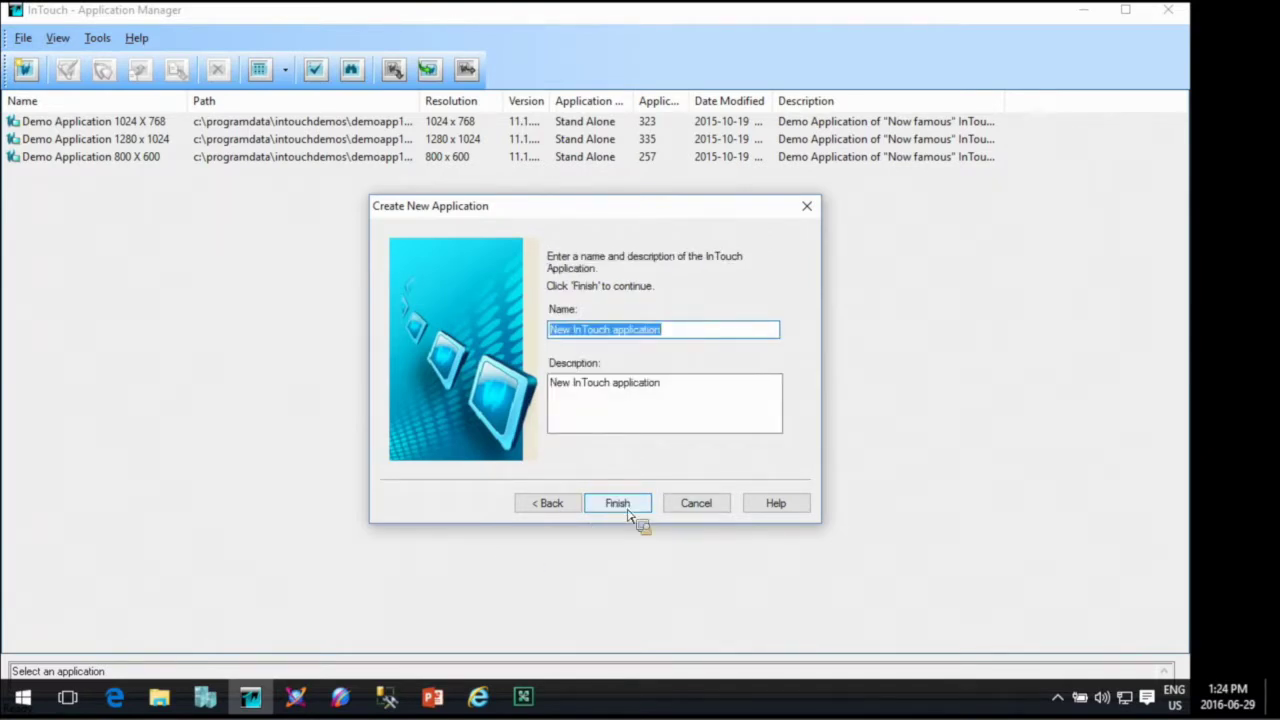
pyautogui.write('Webinar')
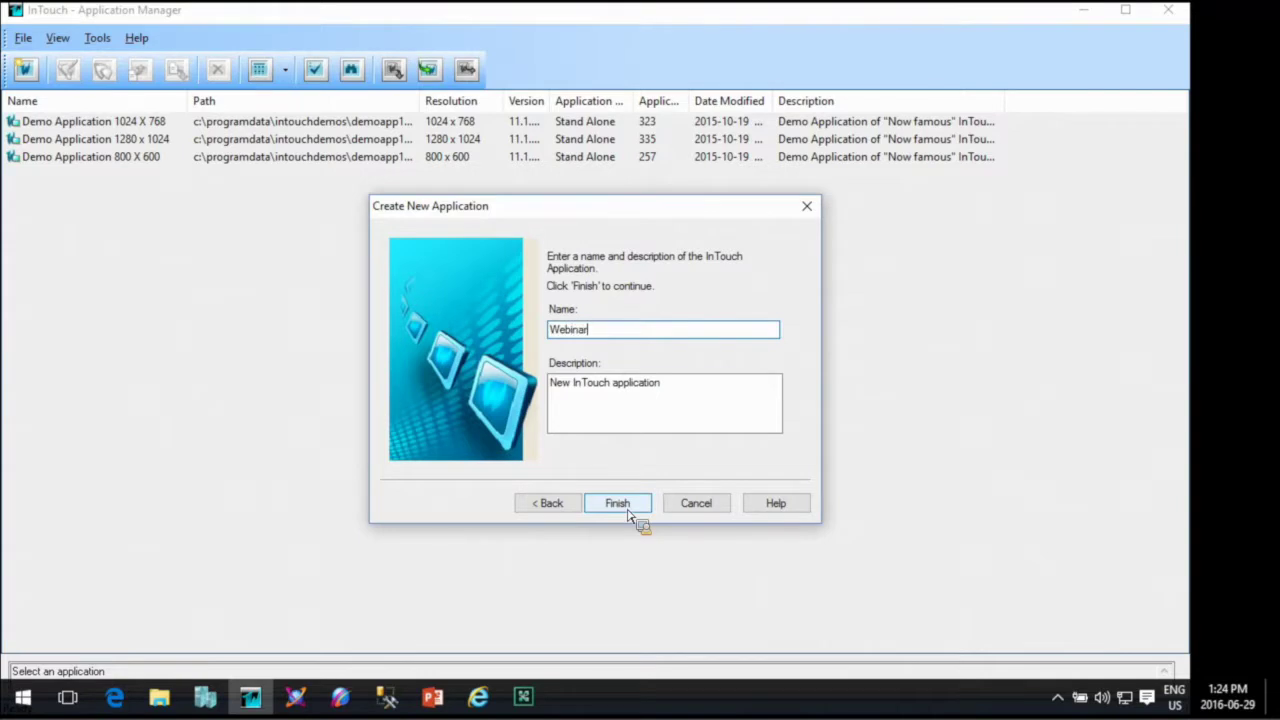
pyautogui.write('Test')
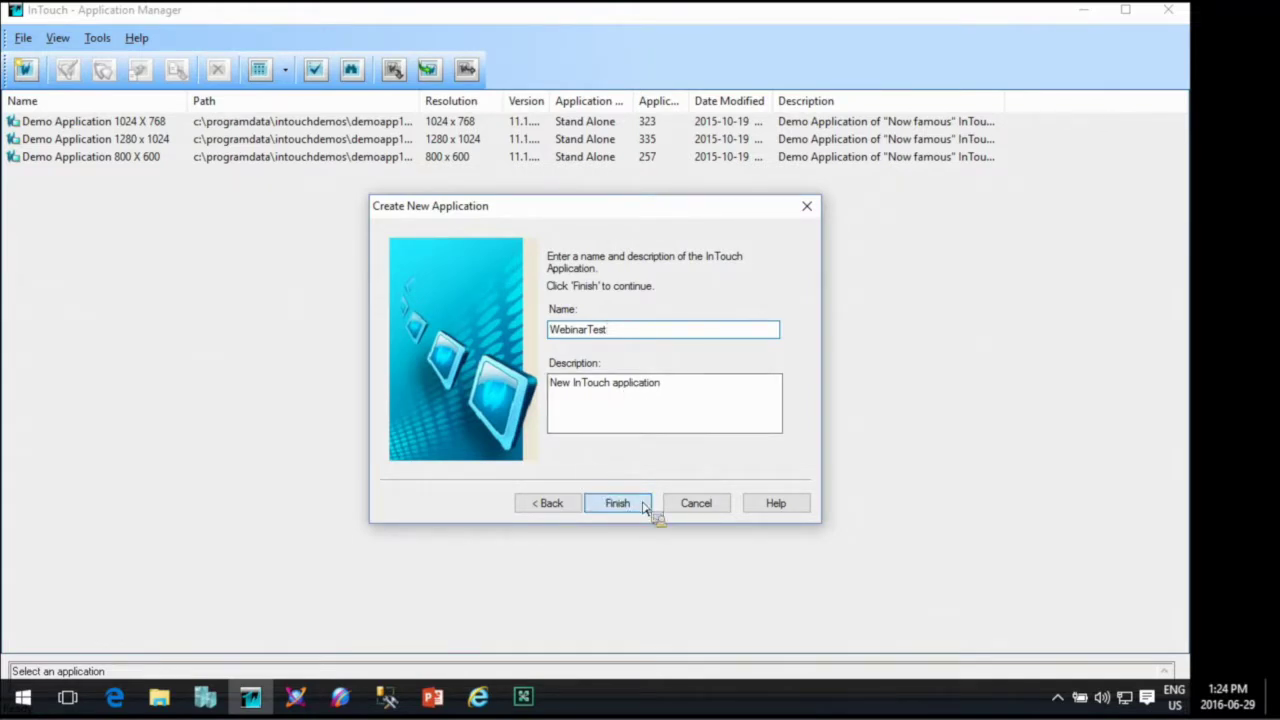
pyautogui.click(632, 503)
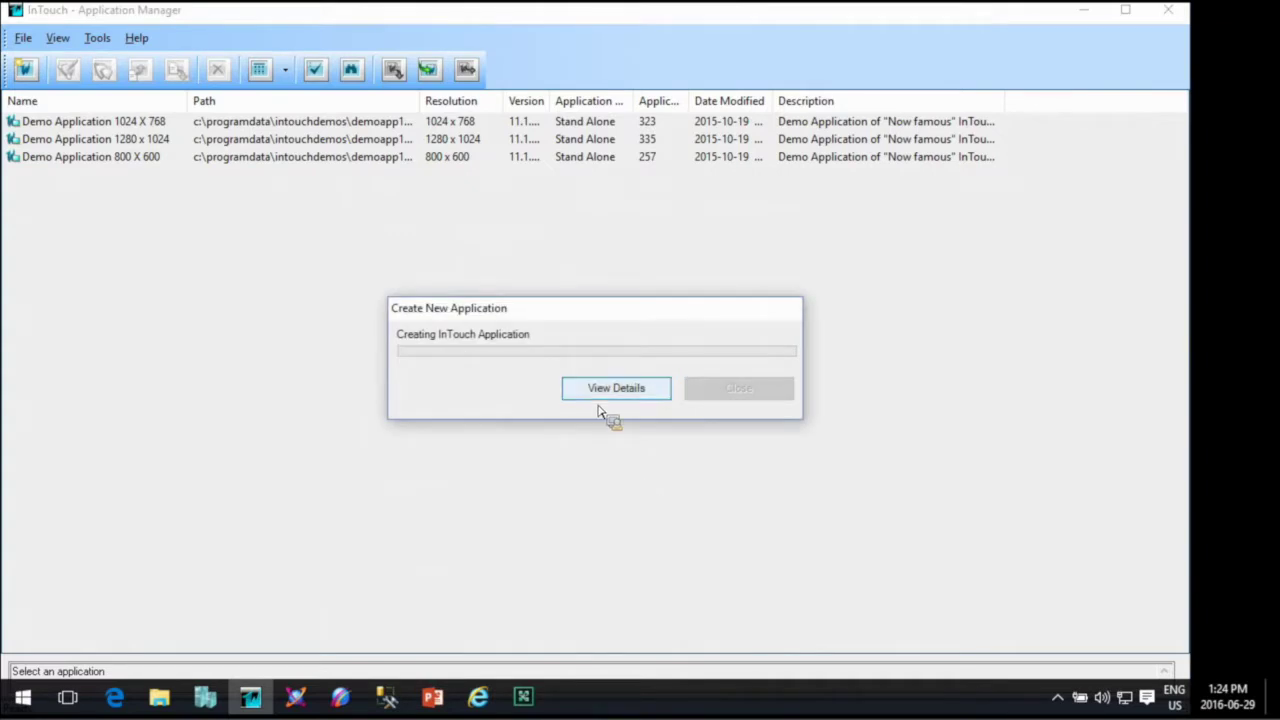
pyautogui.click(605, 390)
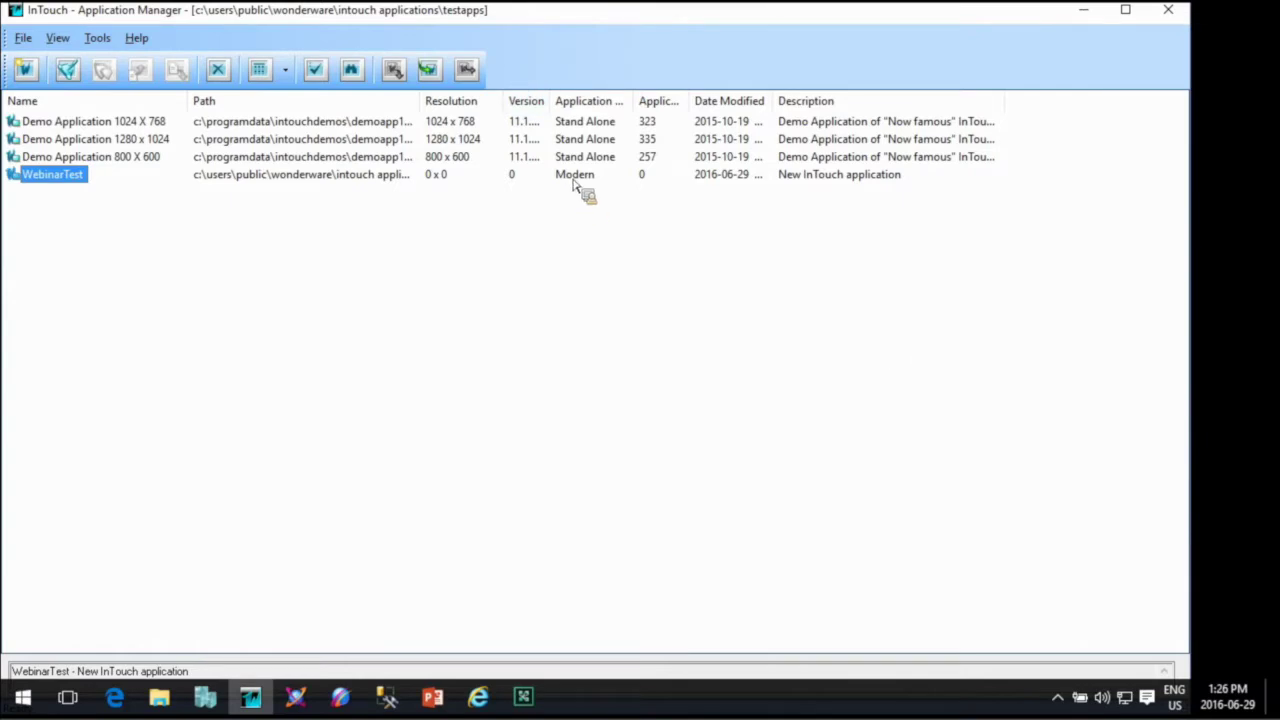
# Open the WebinarTest application in WindowMaker and narrow the ArchestrA Graphic Toolbox to widen the drawing area.
pyautogui.click(68, 85)
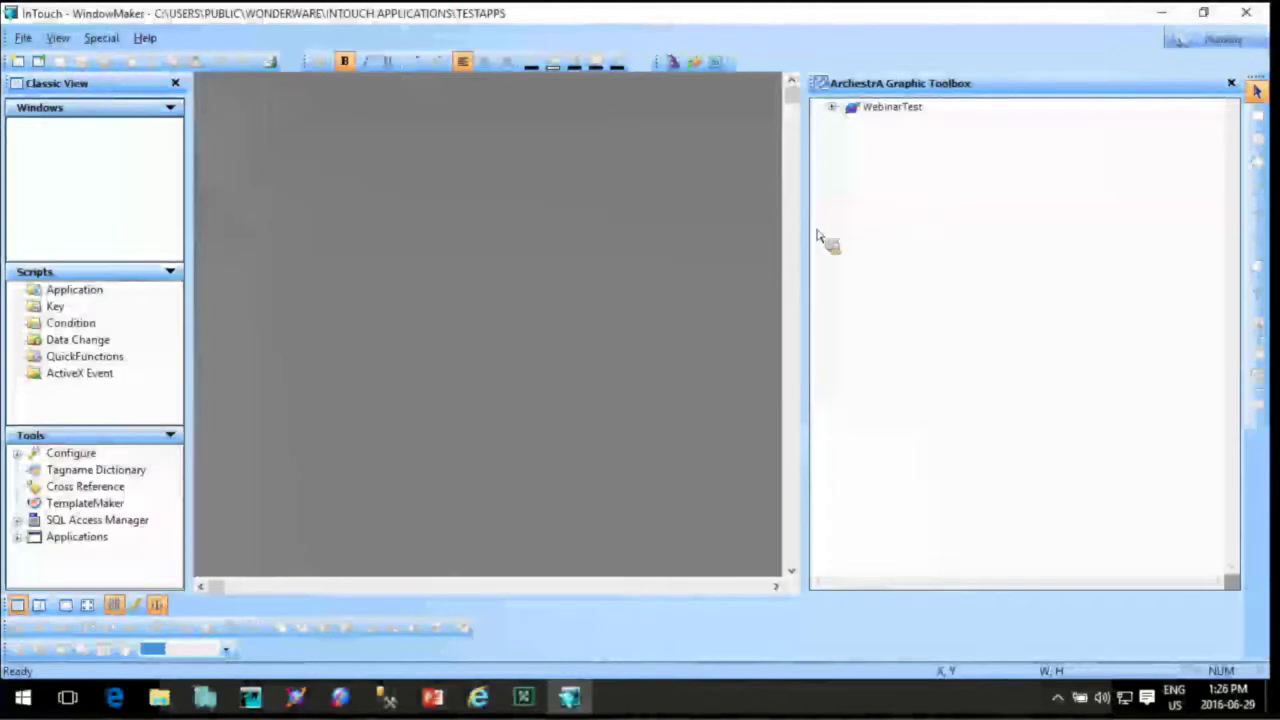
pyautogui.moveTo(810, 238); pyautogui.dragTo(974, 233)
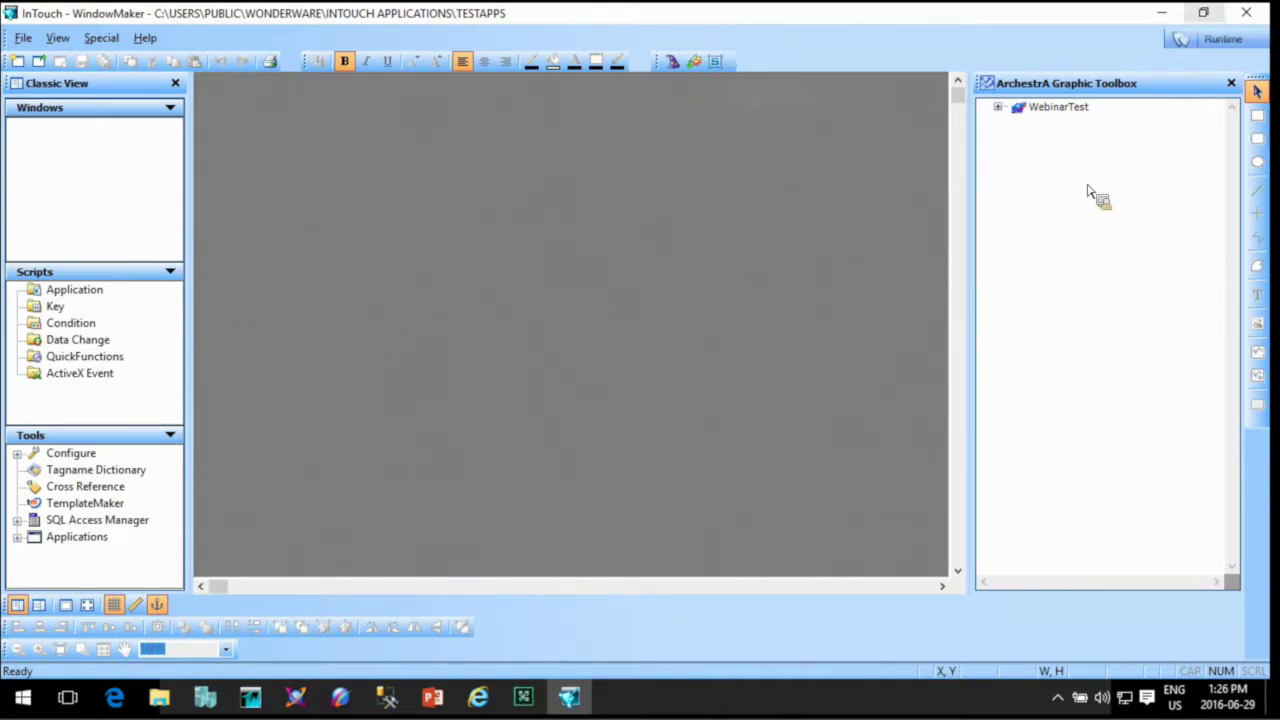
# Create a Replace-type window named Home and enlarge it to fill the drawing area.
pyautogui.moveTo(1077, 183); pyautogui.dragTo(103, 177)
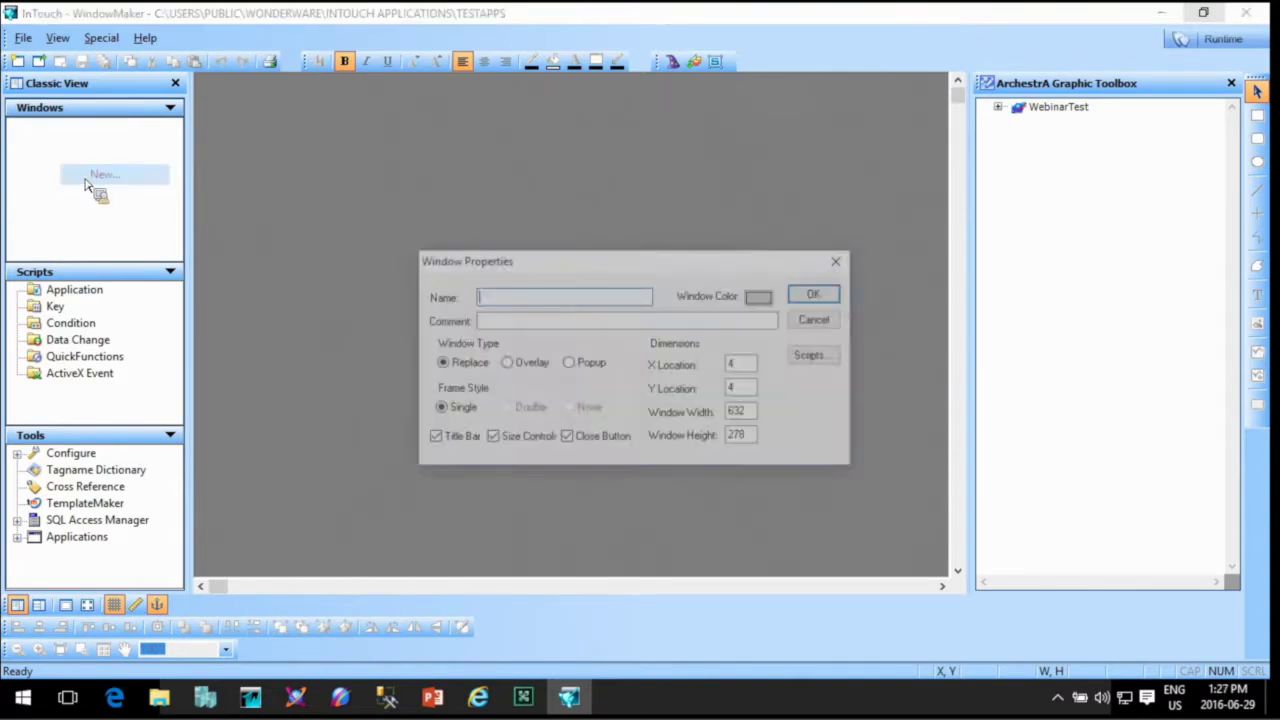
pyautogui.write('Home')
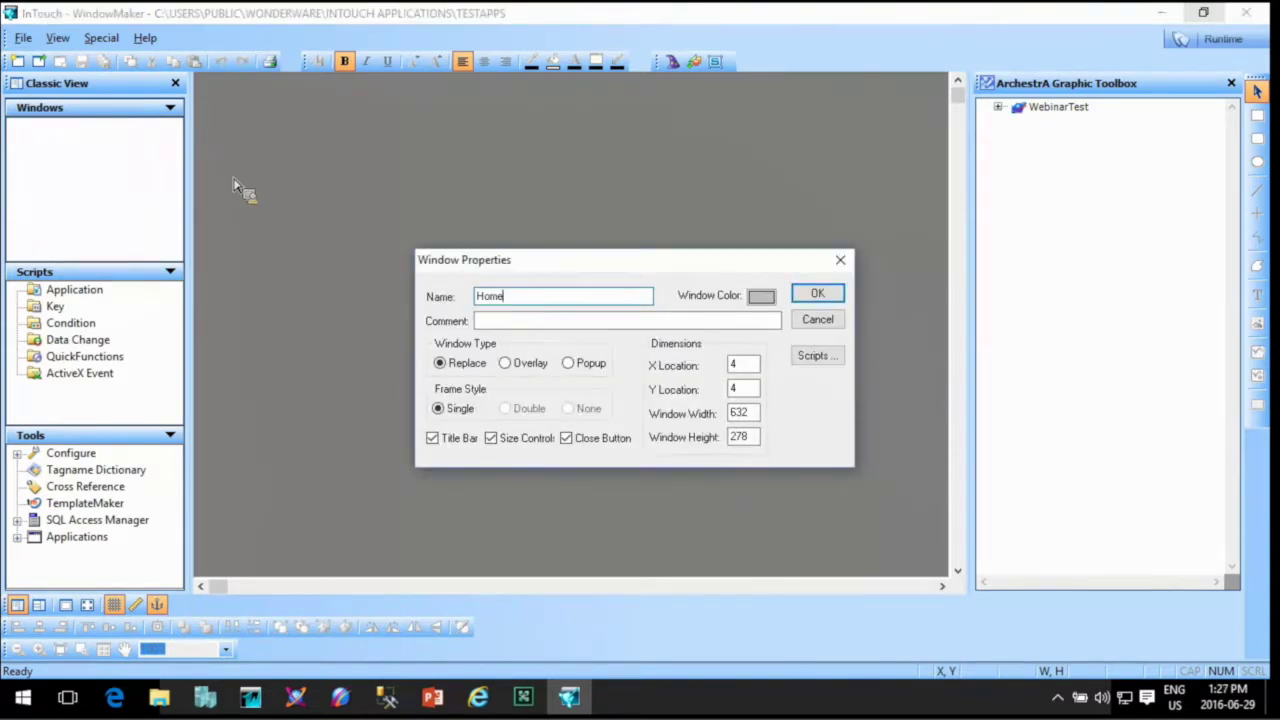
pyautogui.click(803, 297)
pyautogui.moveTo(788, 338); pyautogui.dragTo(945, 585)
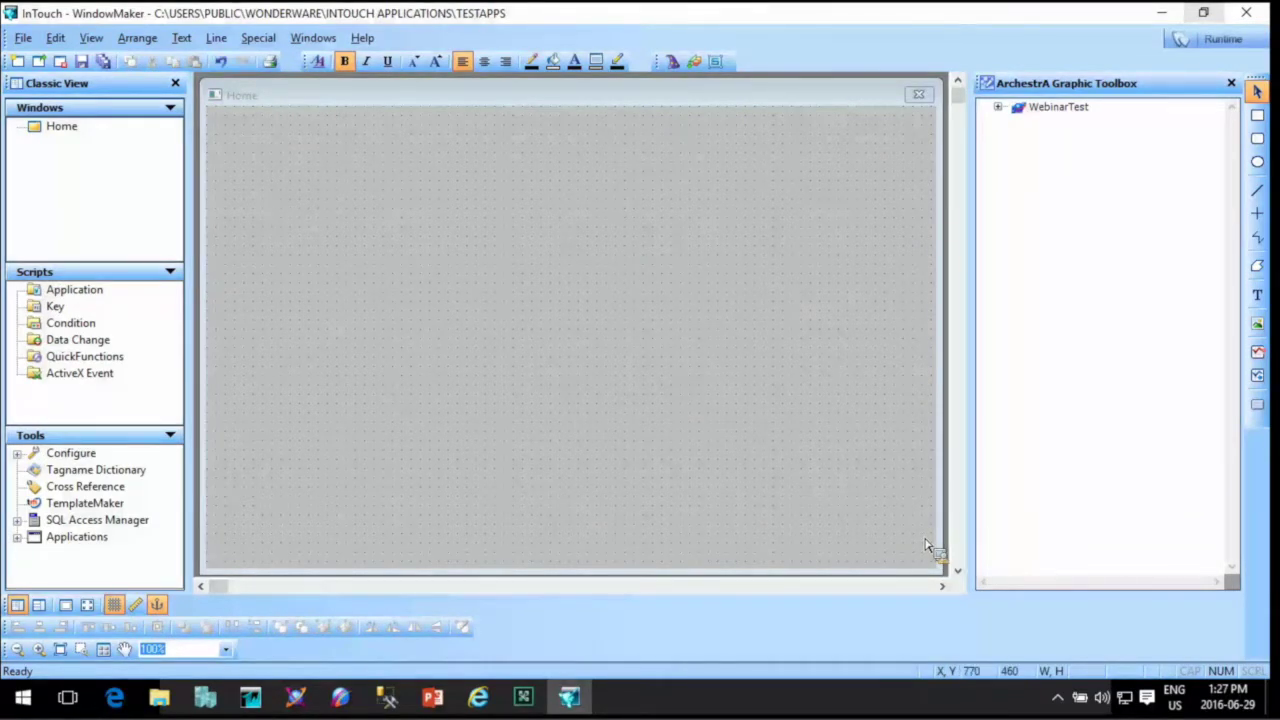
# Place the AnalogMeterRound symbol from the ArchestrA Symbol Library's Analog Meters in the left part of the Home window.
pyautogui.click(1006, 113)
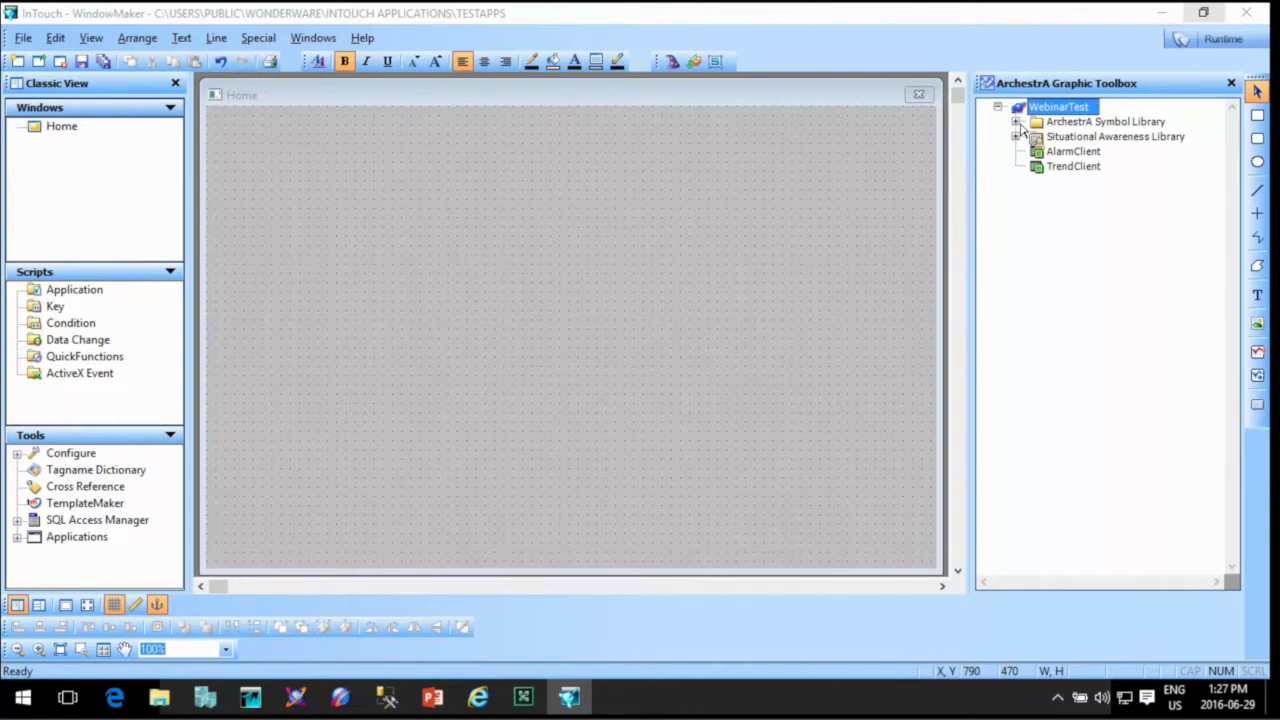
pyautogui.click(1016, 122)
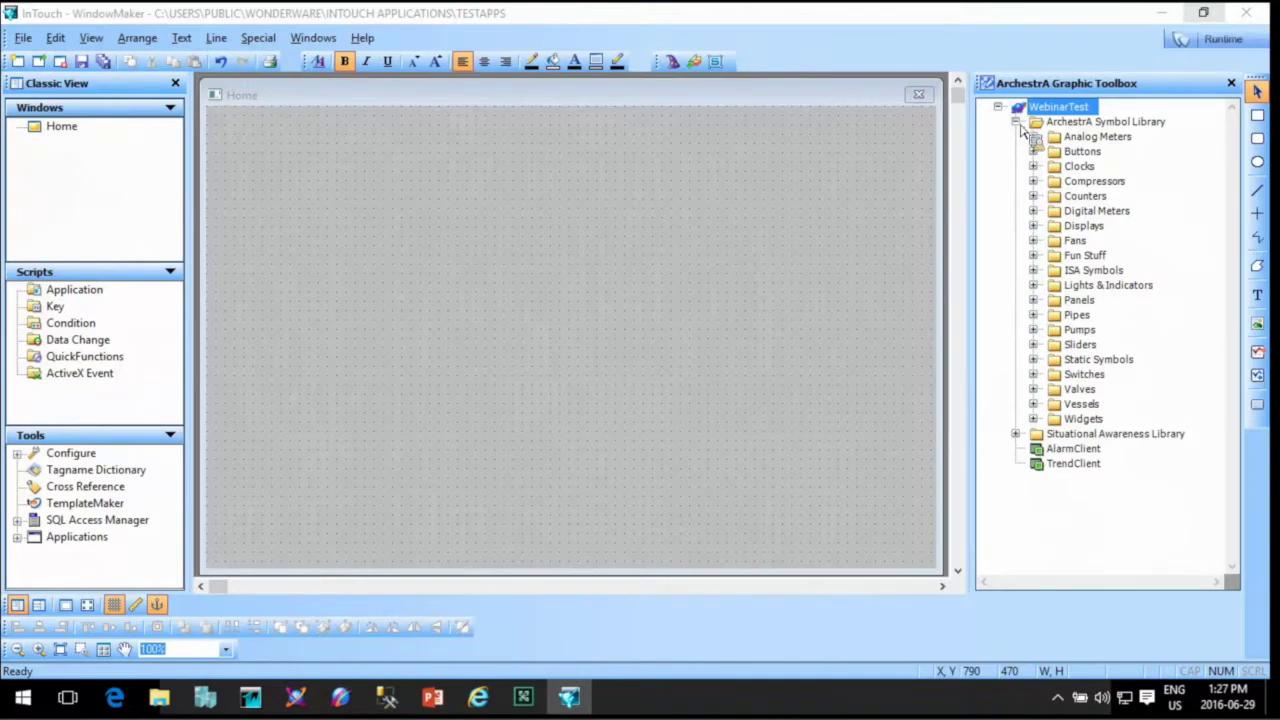
pyautogui.click(1033, 137)
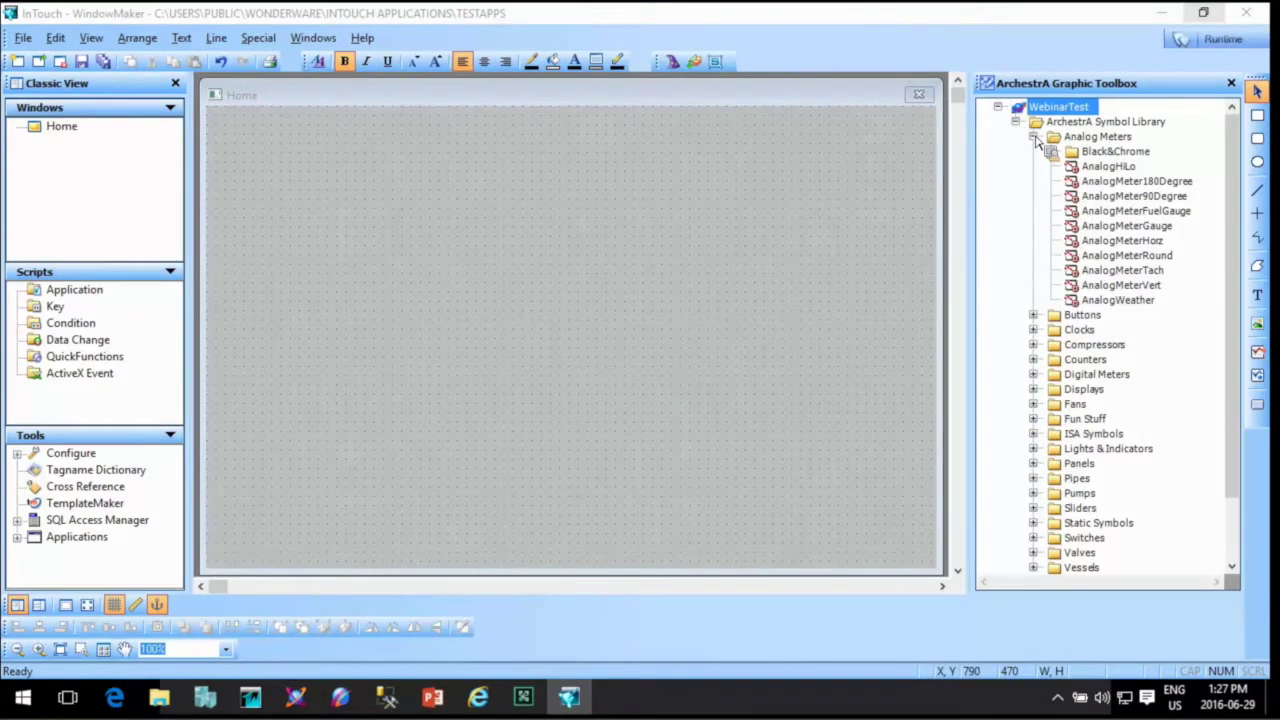
pyautogui.click(1034, 138)
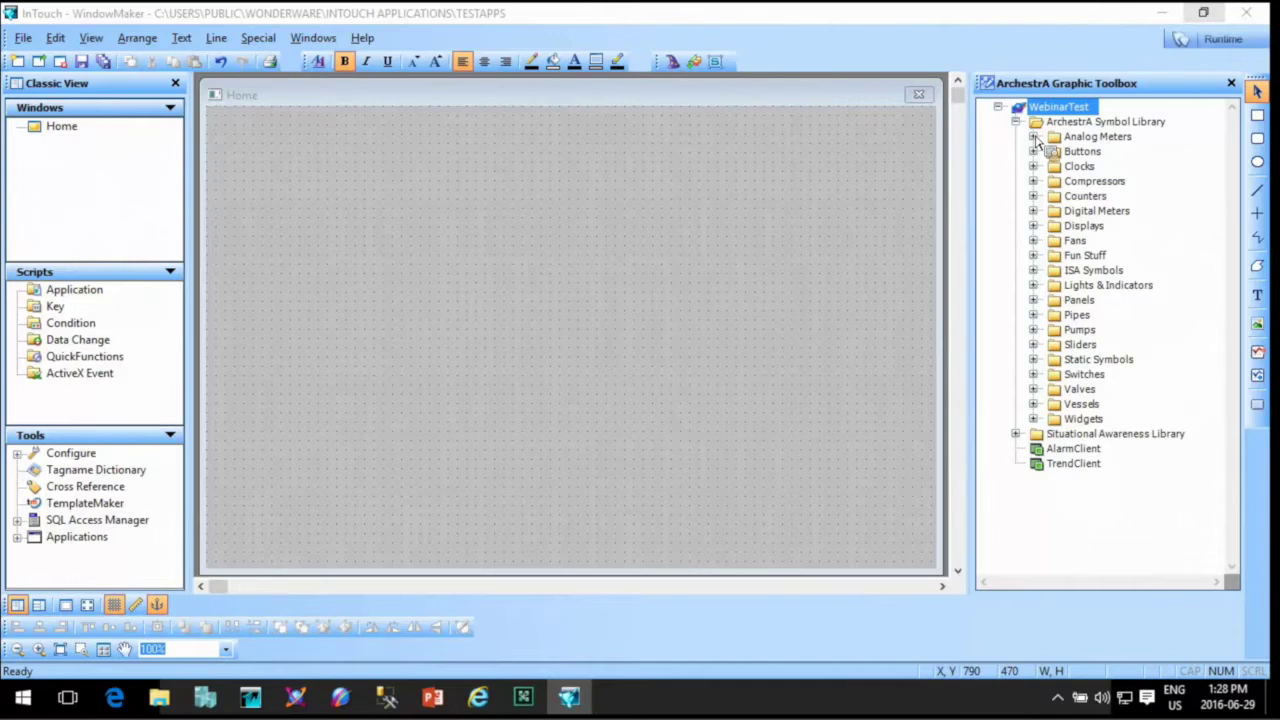
pyautogui.click(1034, 137)
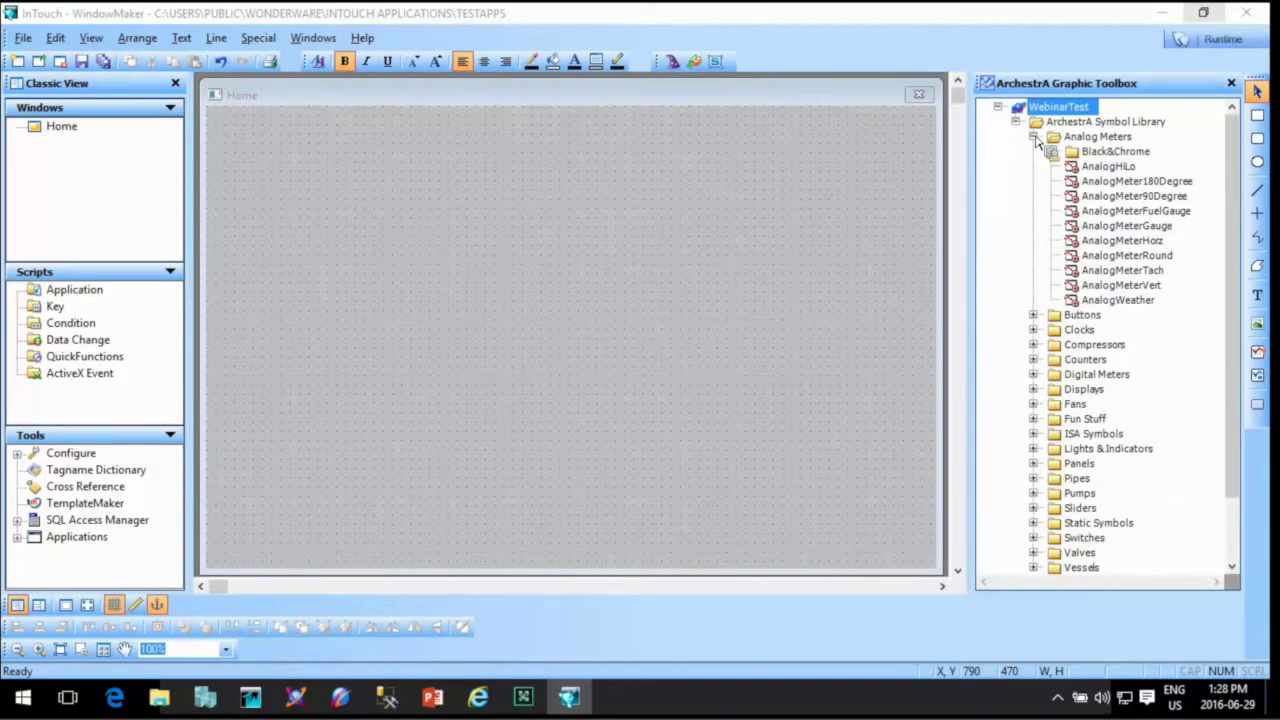
pyautogui.moveTo(1098, 201)
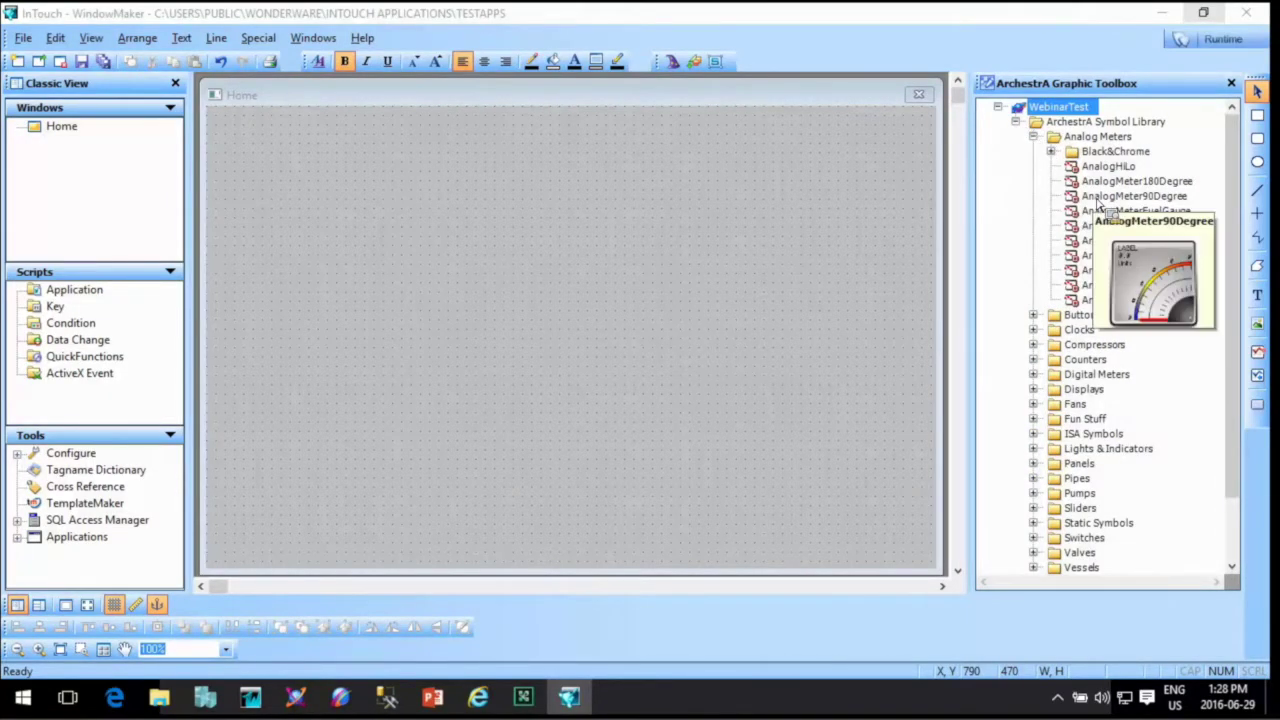
pyautogui.moveTo(1150, 228)
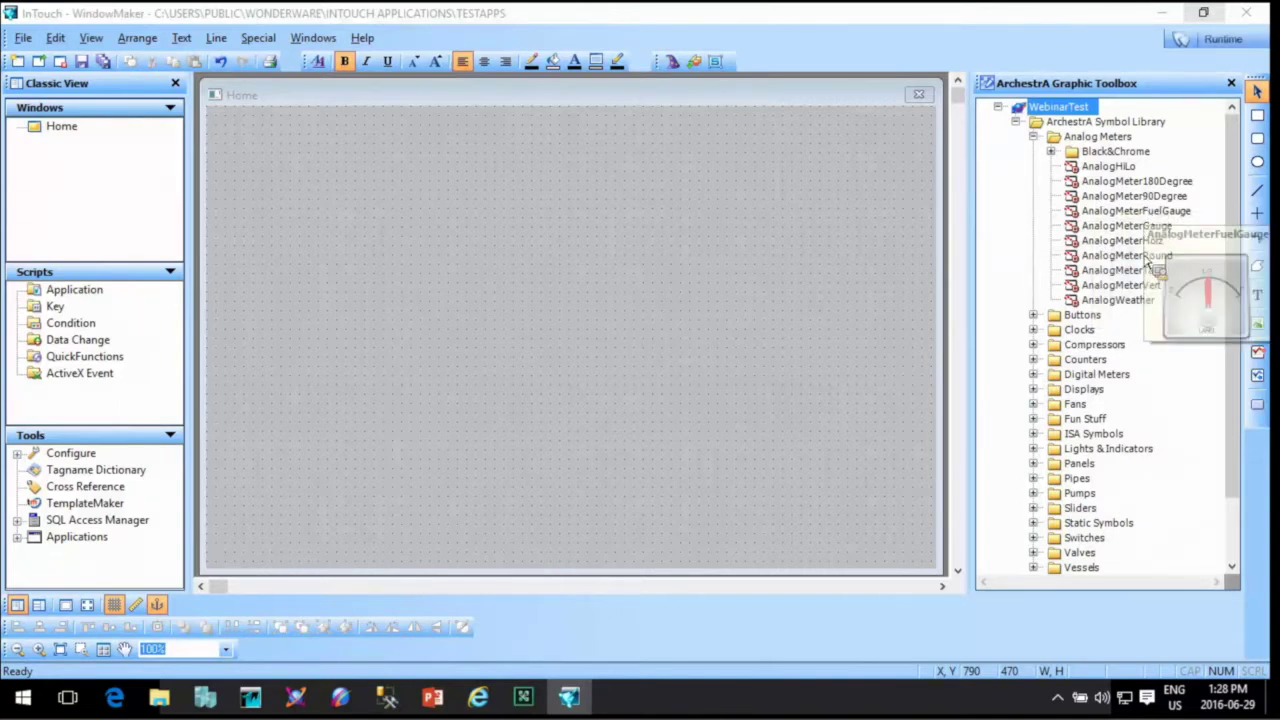
pyautogui.moveTo(1148, 263)
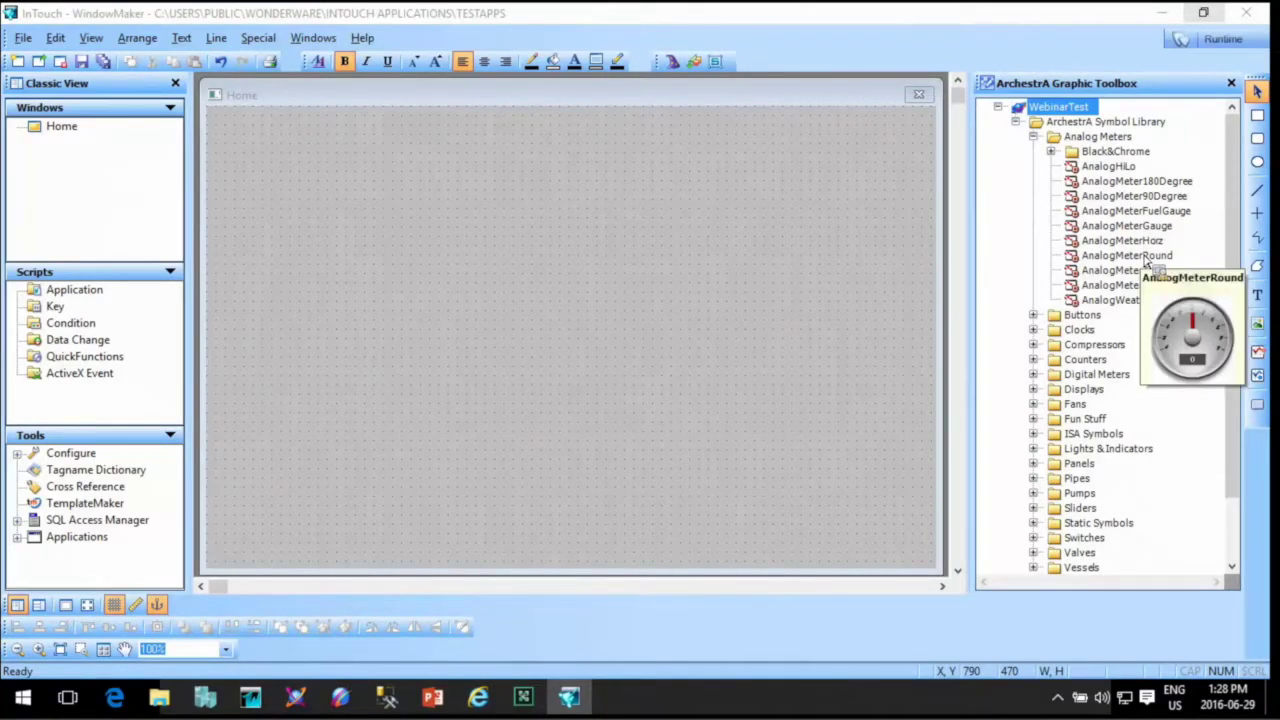
pyautogui.moveTo(1146, 262); pyautogui.dragTo(293, 259)
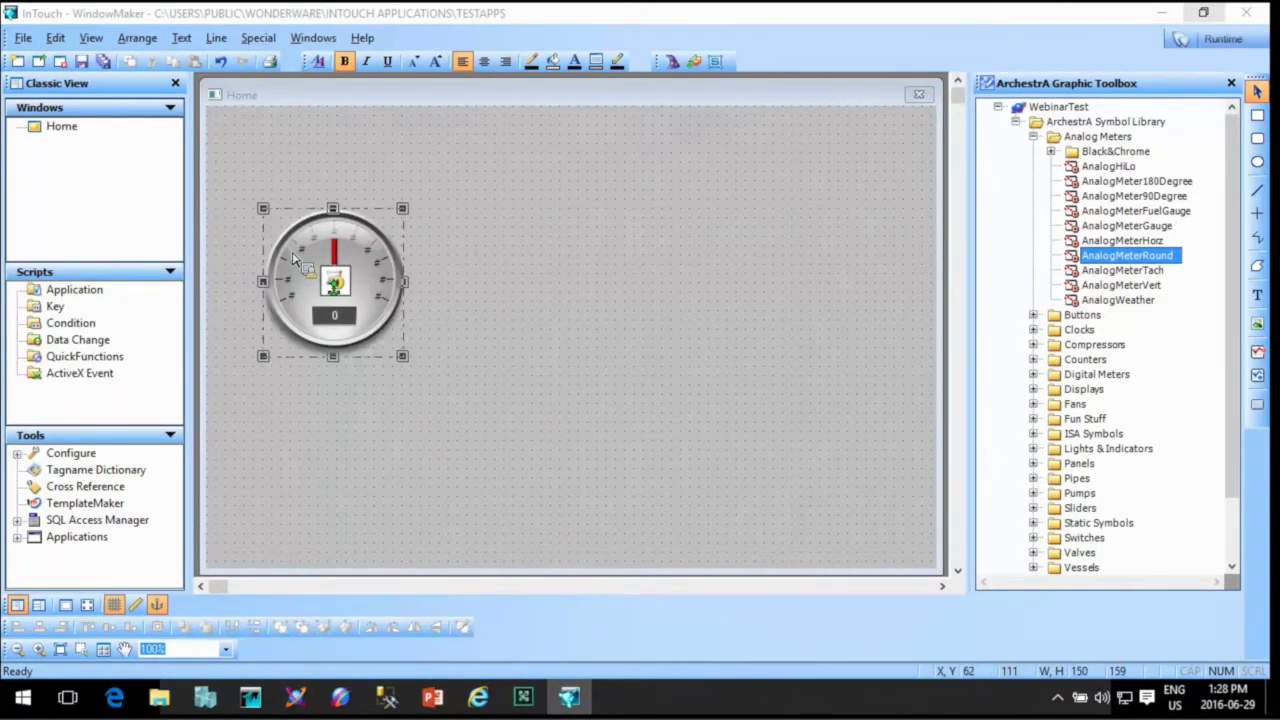
# Set the default value of the round meter's Value property to Tag1 and apply the symbol properties.
pyautogui.doubleClick(366, 319)
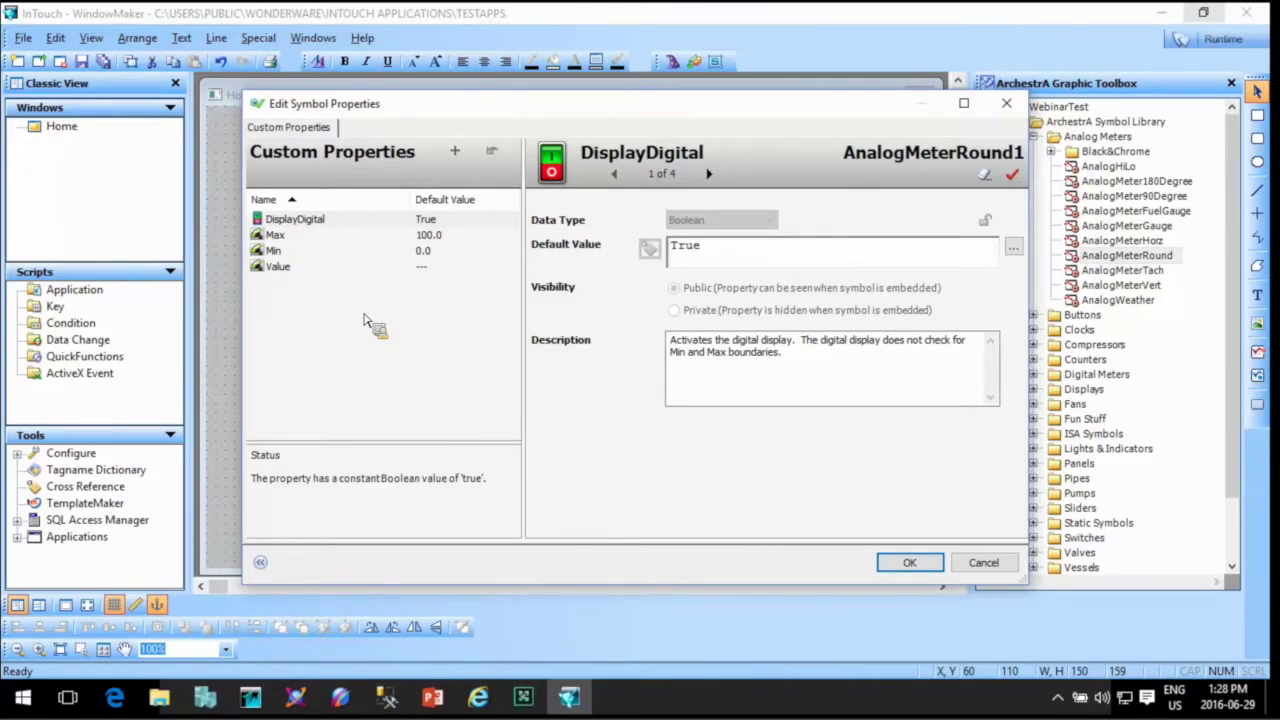
pyautogui.click(380, 266)
pyautogui.click(808, 258)
pyautogui.doubleClick(808, 260)
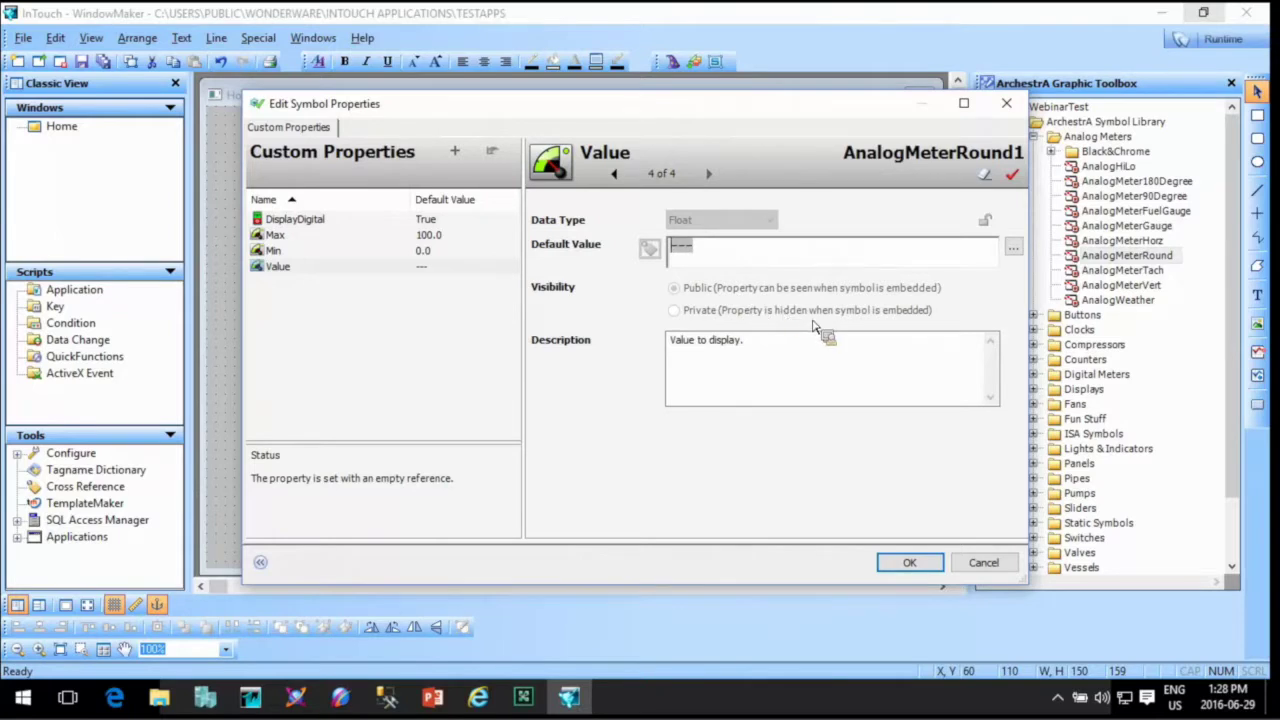
pyautogui.write('Tag')
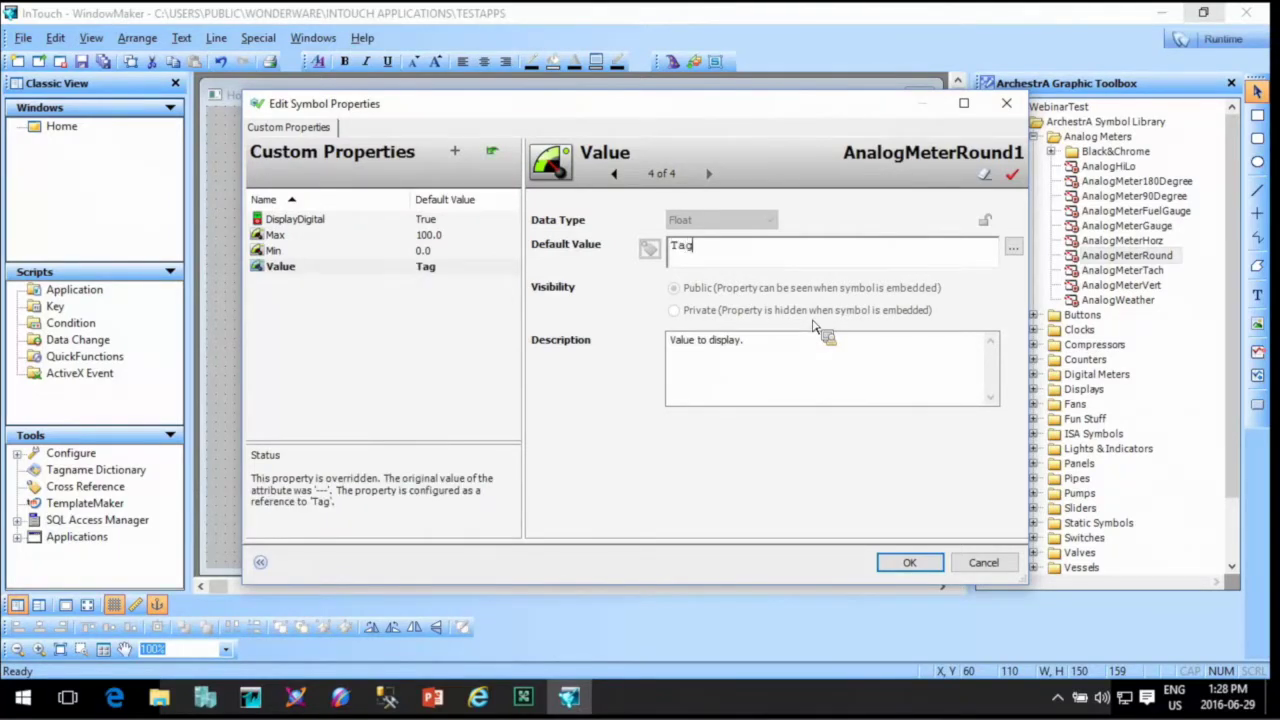
pyautogui.write('1')
pyautogui.press('Return')
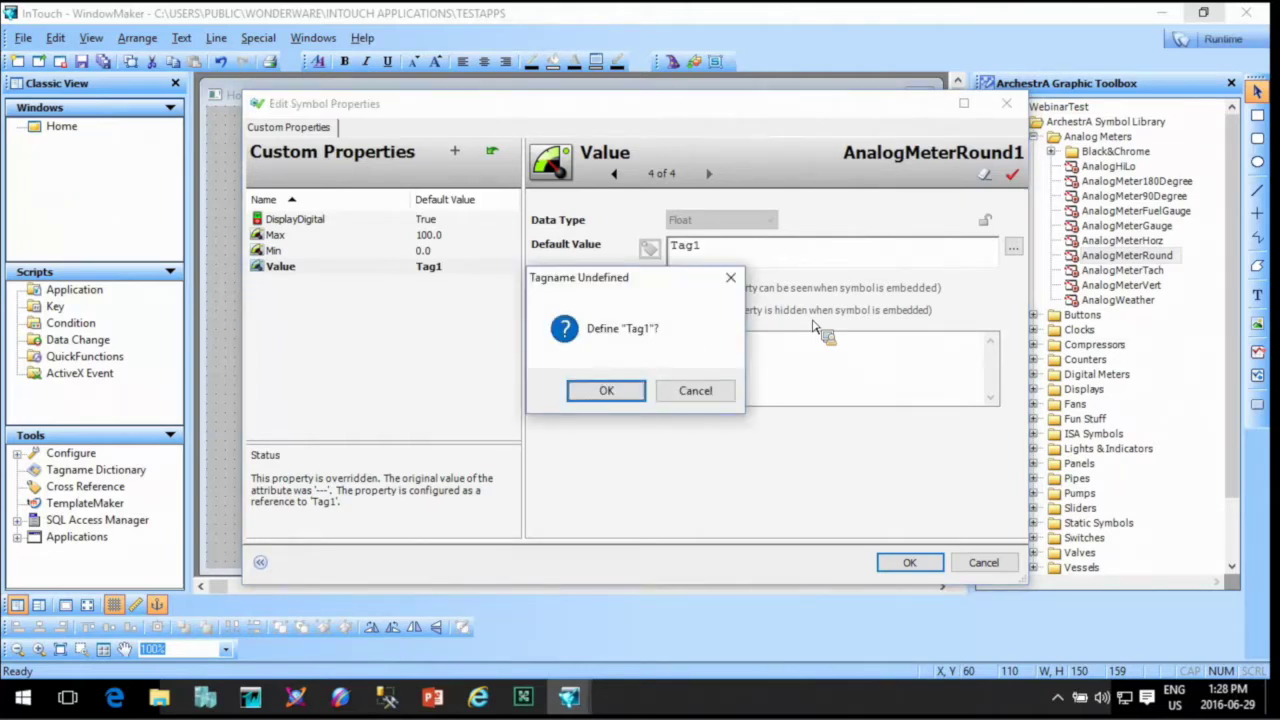
# Define Tag1 as a Memory Real tag with an initial value of 25.0 and save it in the Tagname Dictionary.
pyautogui.press('Return')
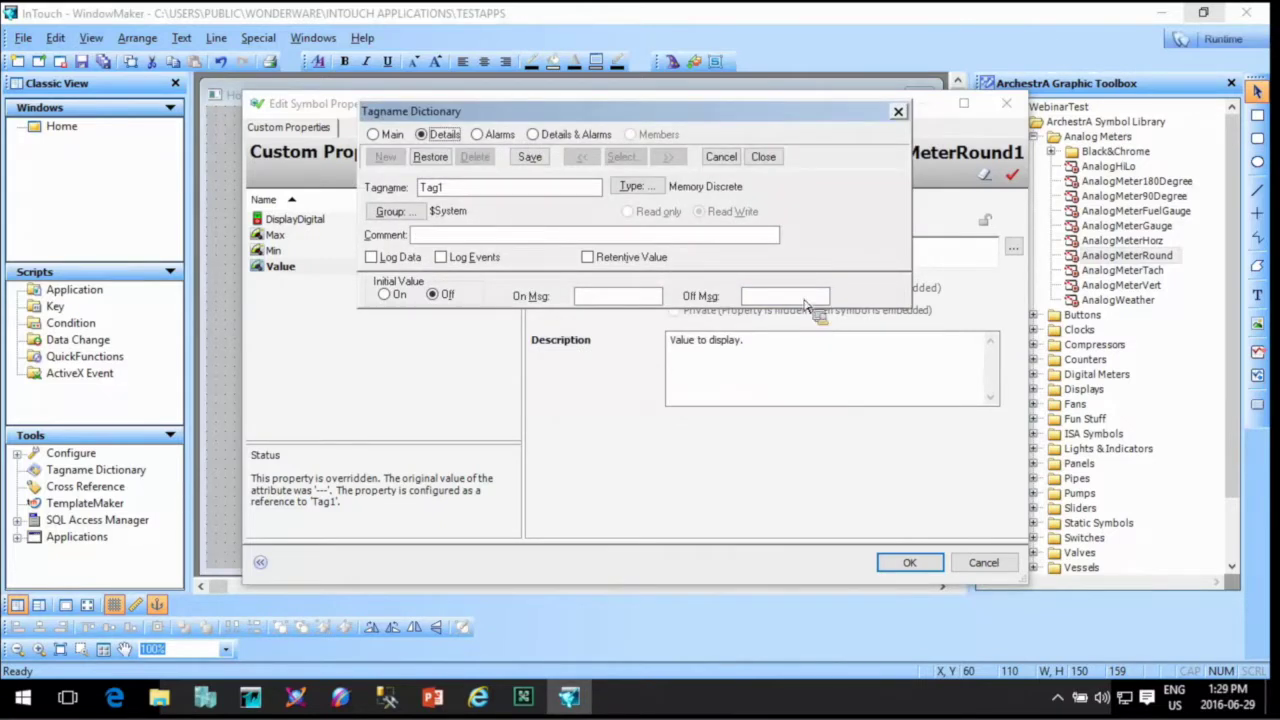
pyautogui.click(640, 187)
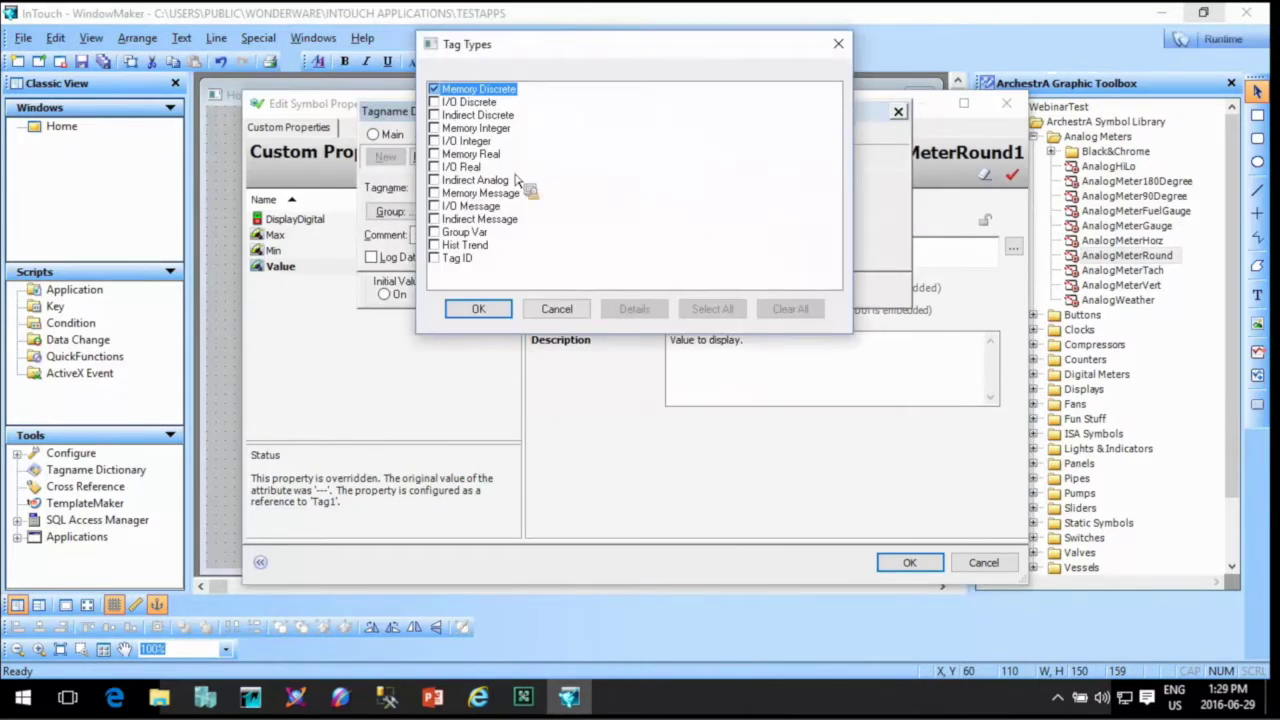
pyautogui.click(468, 155)
pyautogui.click(435, 155)
pyautogui.click(478, 309)
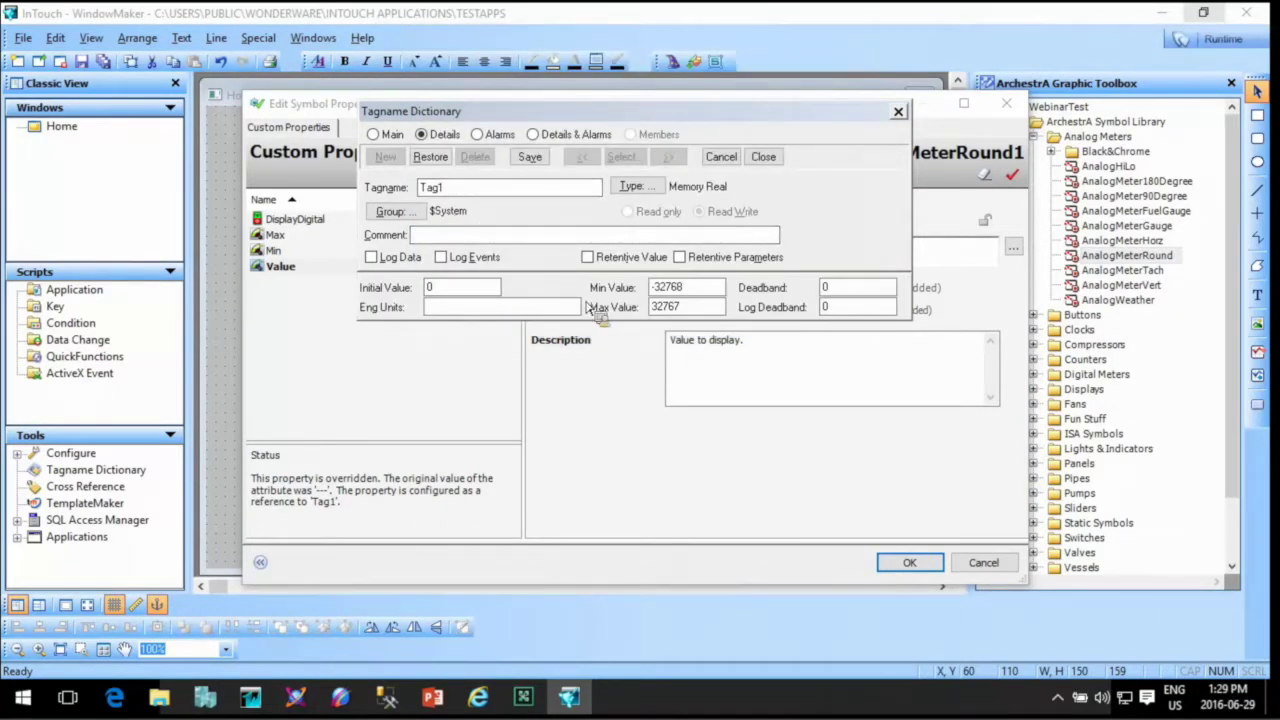
pyautogui.doubleClick(438, 288)
pyautogui.write('25.0')
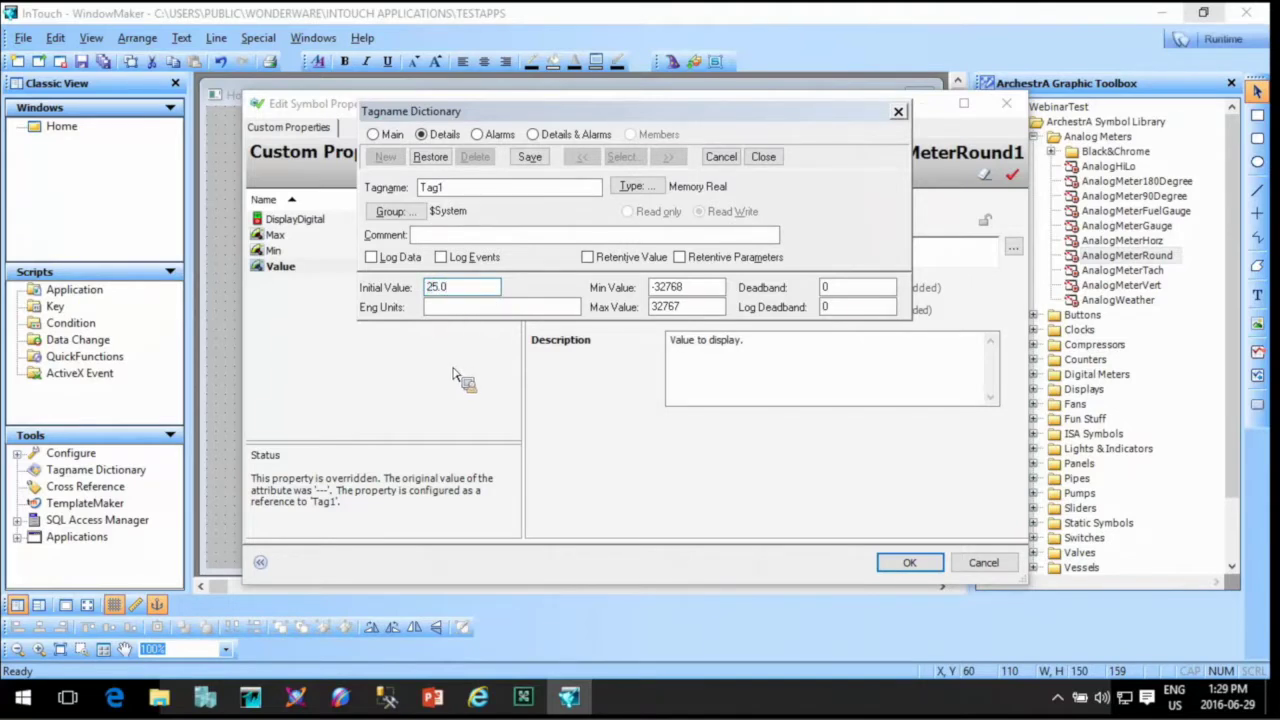
pyautogui.click(530, 157)
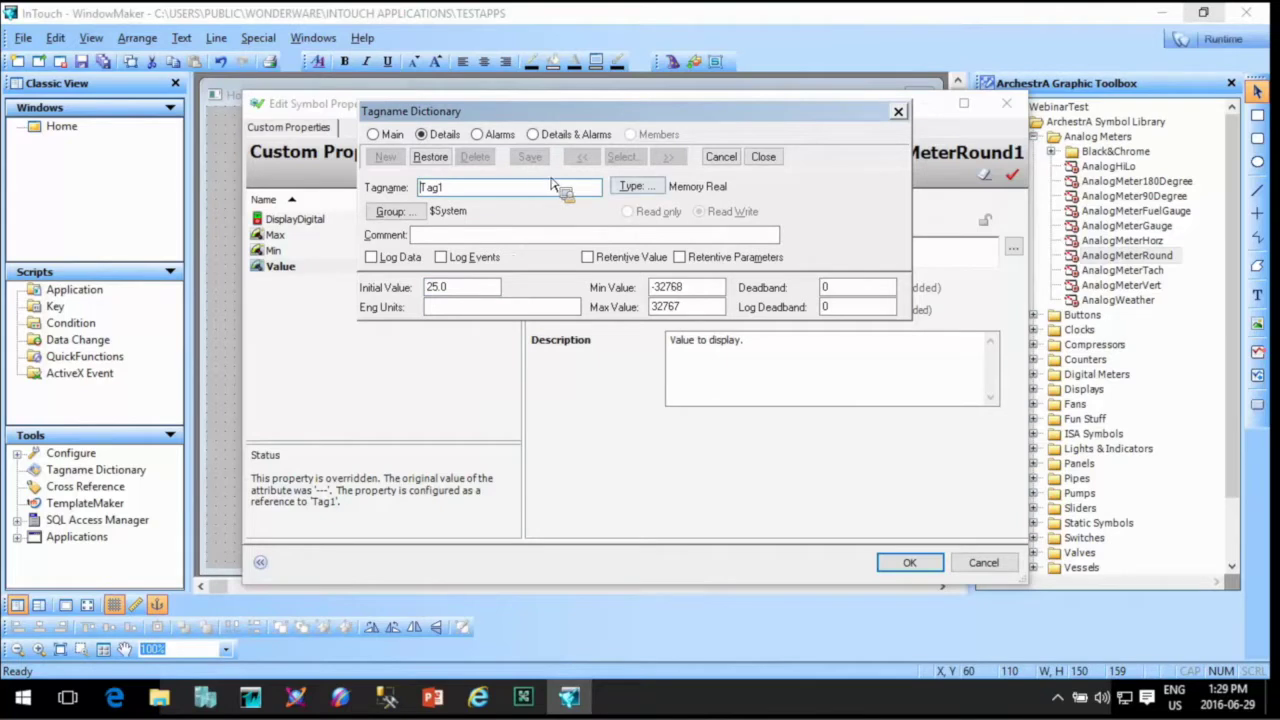
pyautogui.click(765, 158)
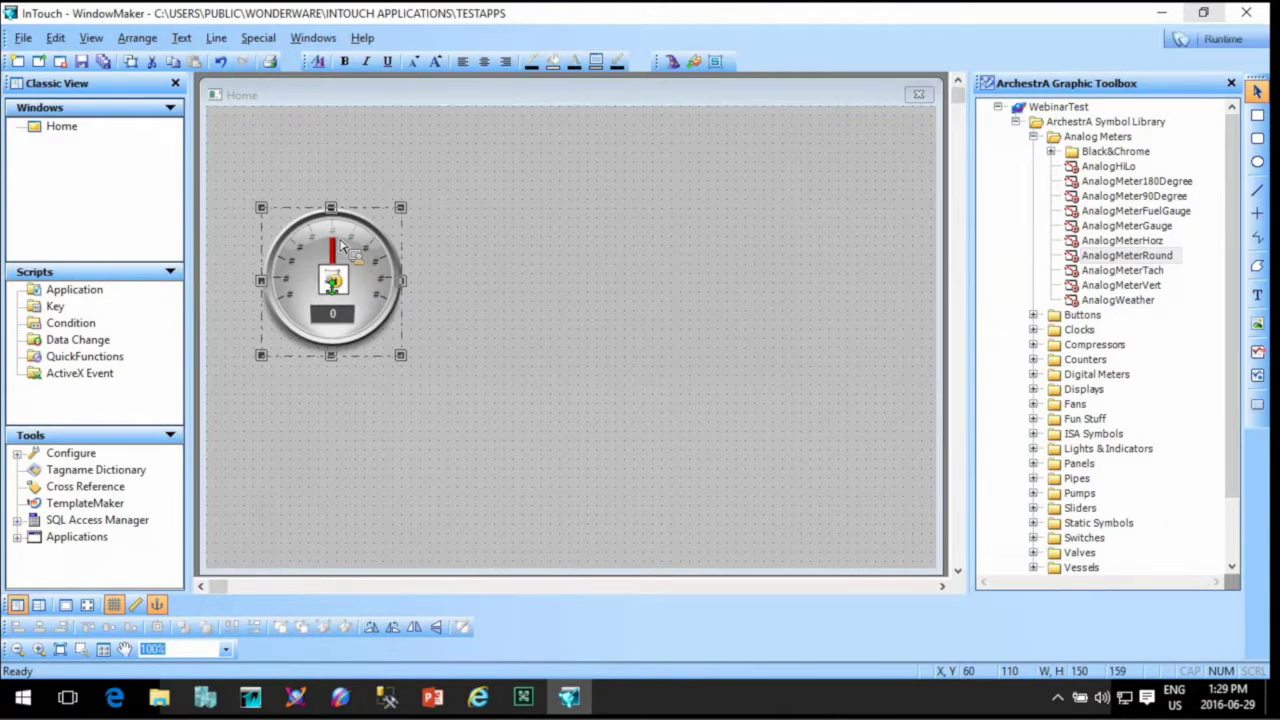
# Check the tag reference assigned to the round meter's Value property.
pyautogui.doubleClick(340, 245)
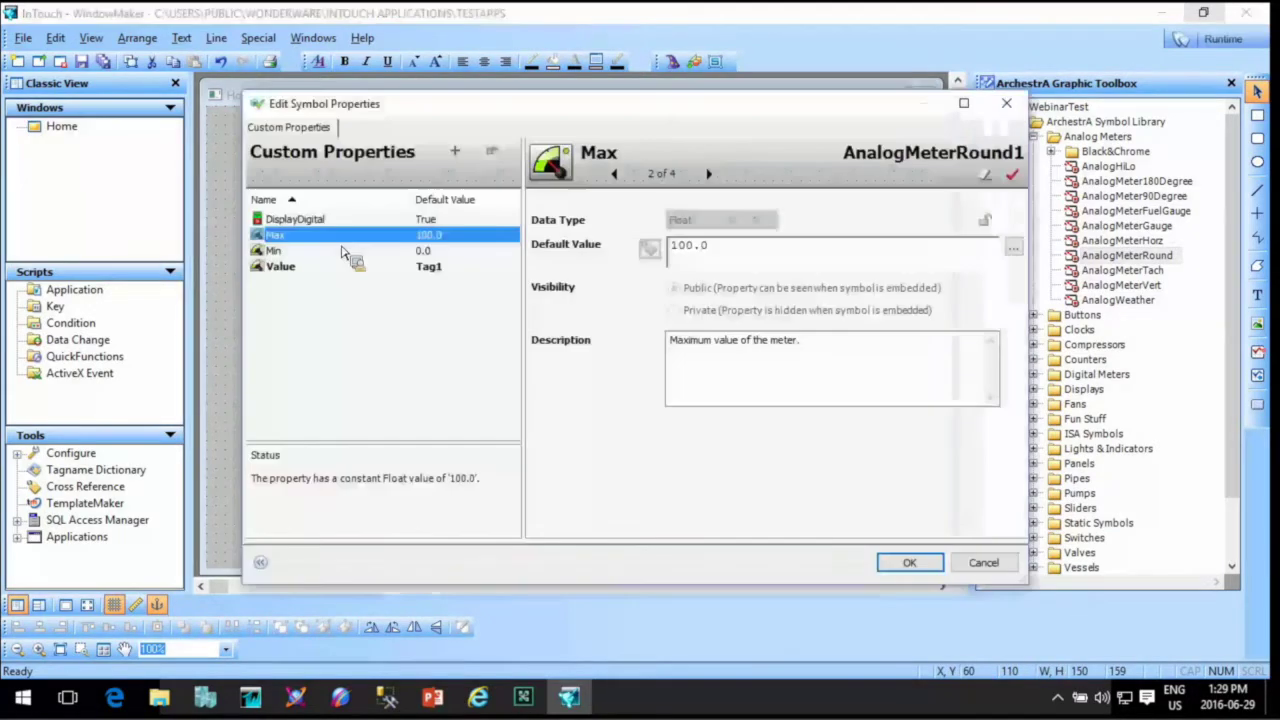
pyautogui.click(457, 270)
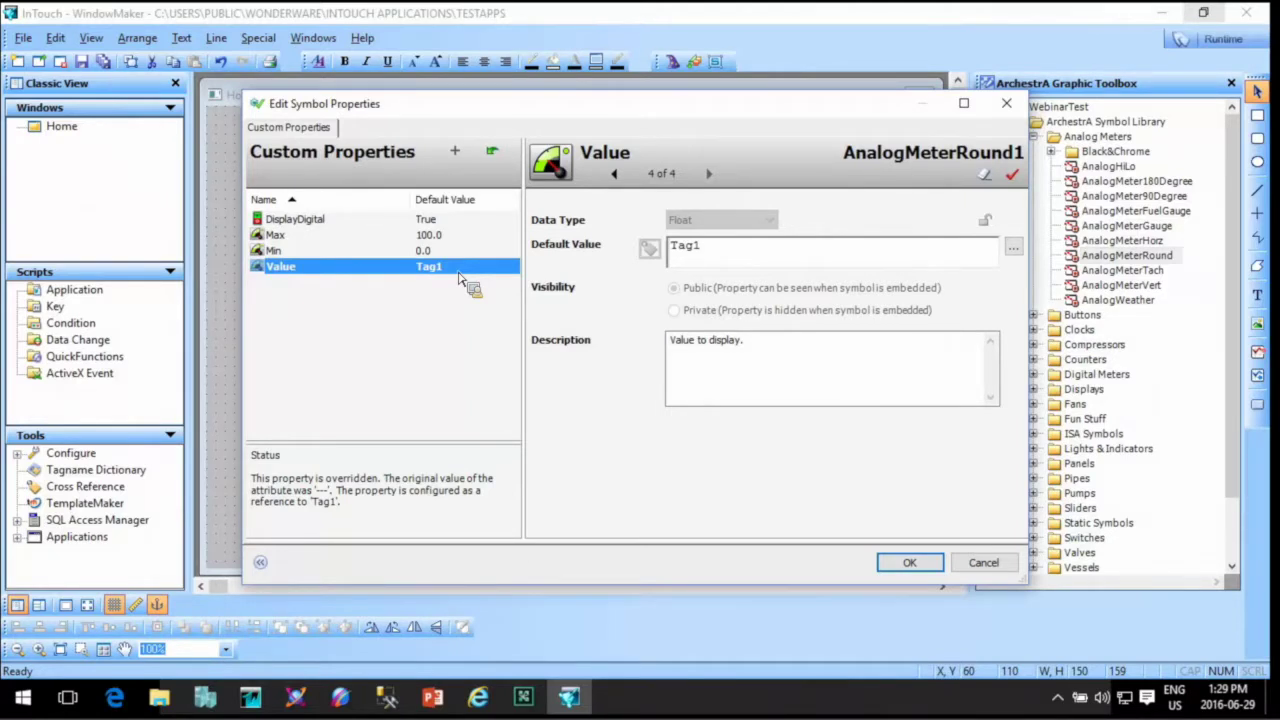
pyautogui.click(932, 563)
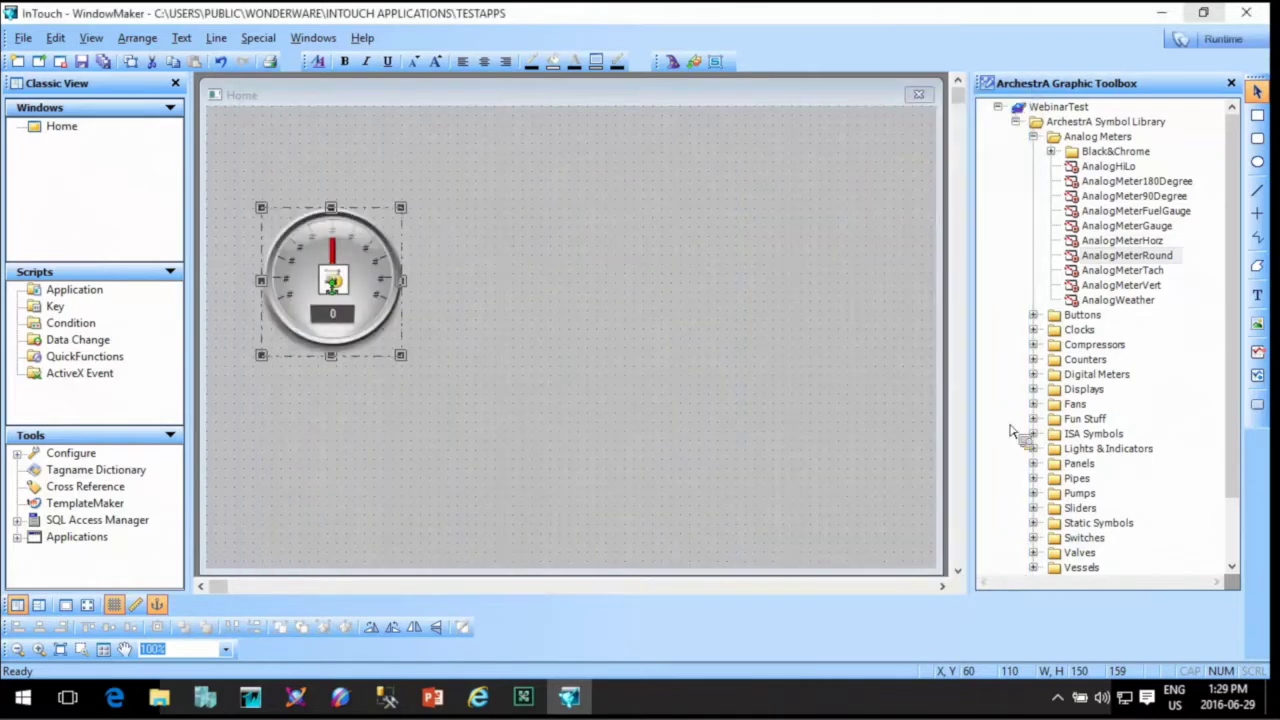
# Run the Home window in runtime to check the round meter, and return to development.
pyautogui.click(1222, 39)
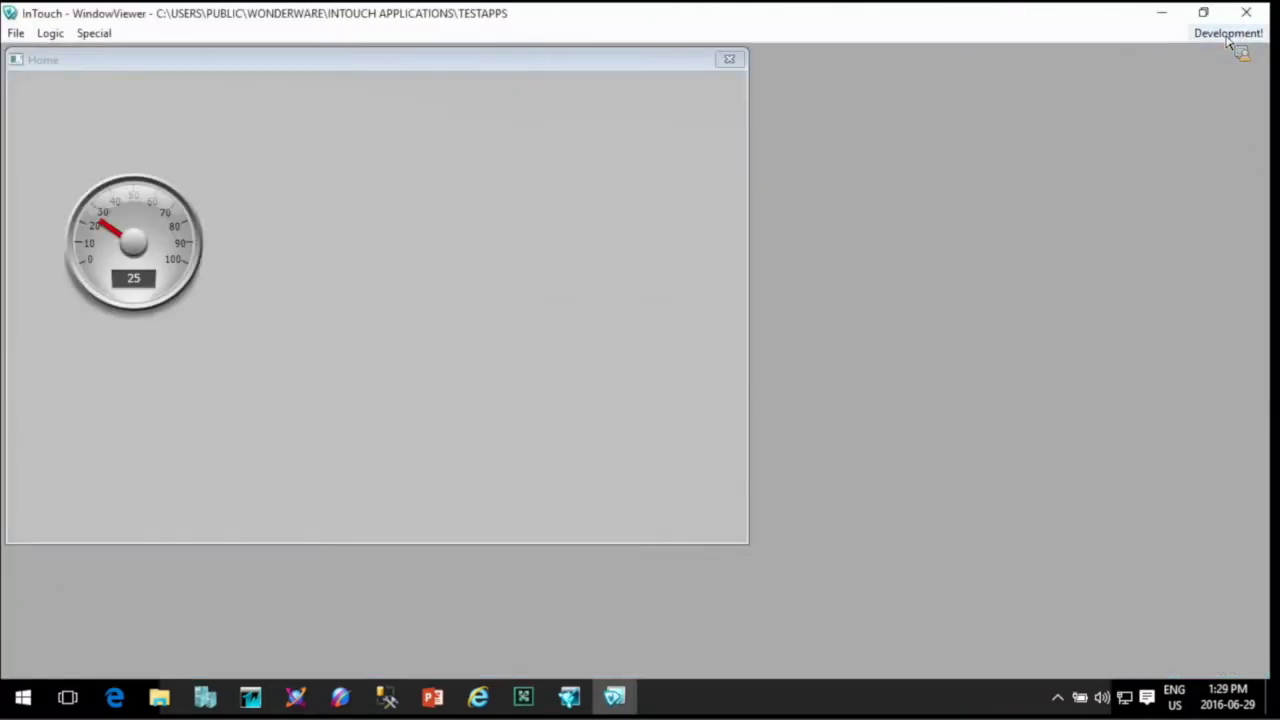
pyautogui.click(1228, 34)
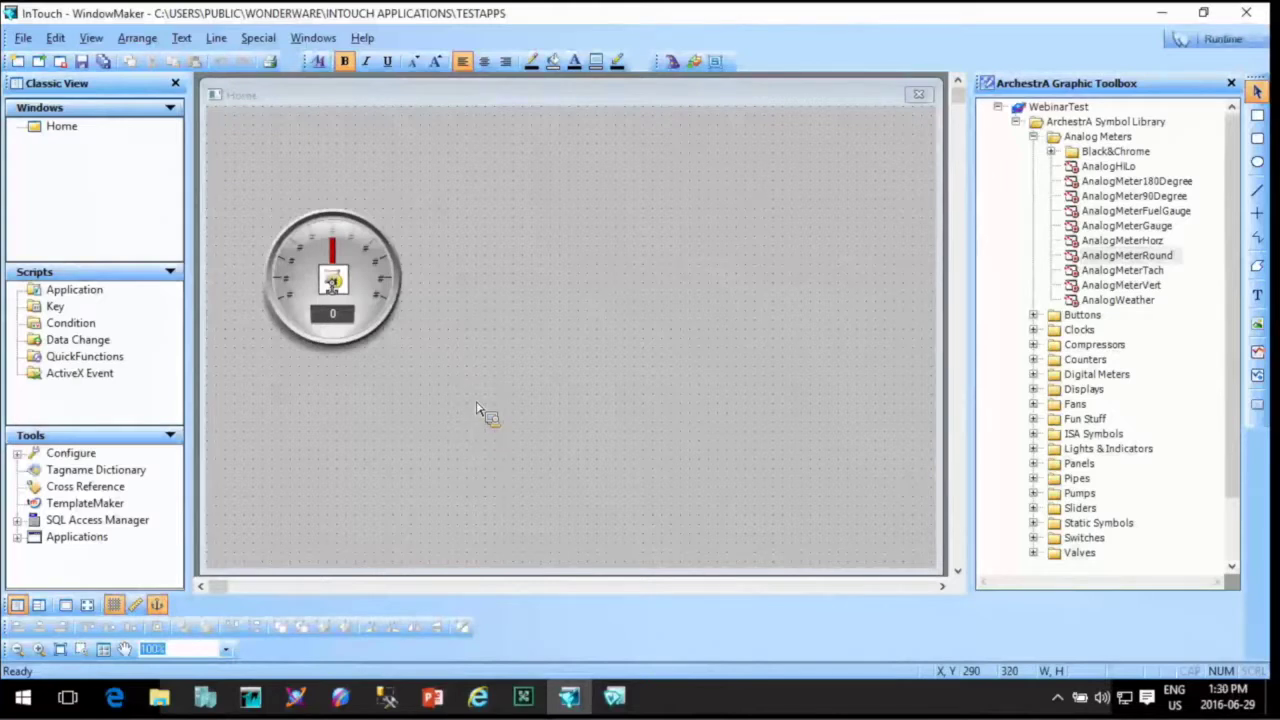
# Place two more AnalogMeterRound symbols in a row beside the existing meter, inspecting the Value property of the second one.
pyautogui.click(1138, 258)
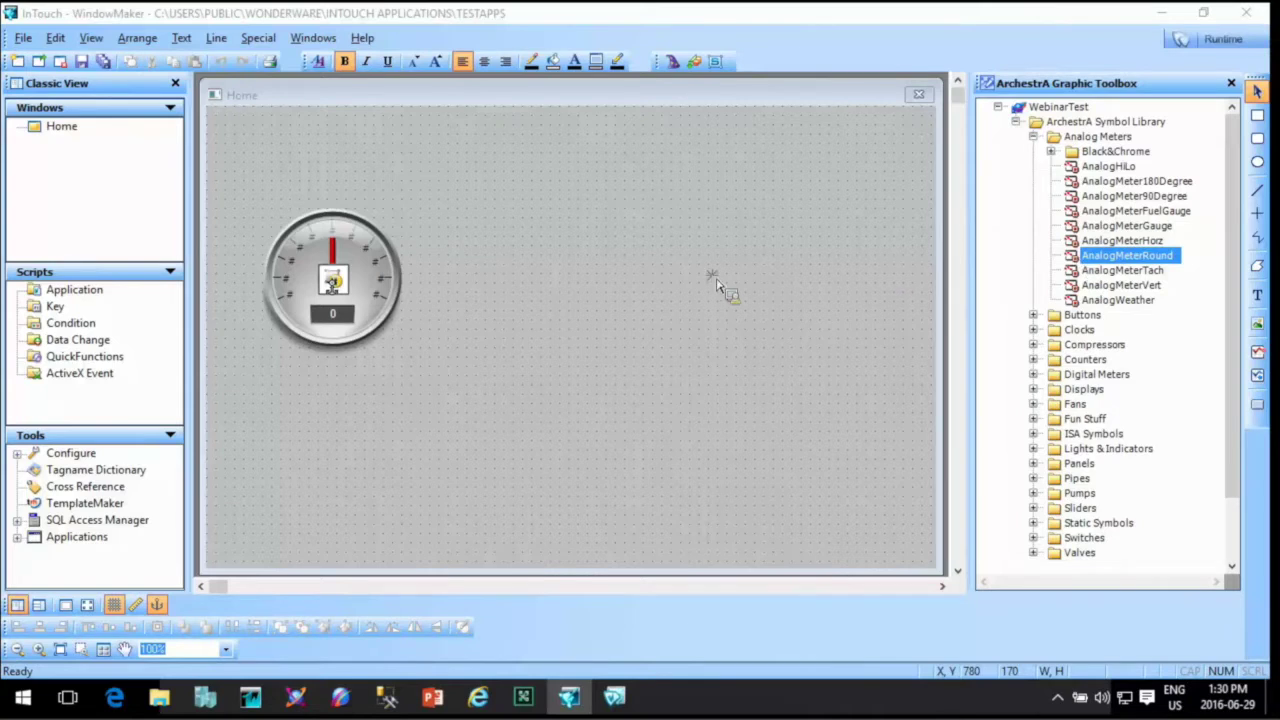
pyautogui.click(509, 291)
pyautogui.moveTo(510, 289); pyautogui.dragTo(508, 292)
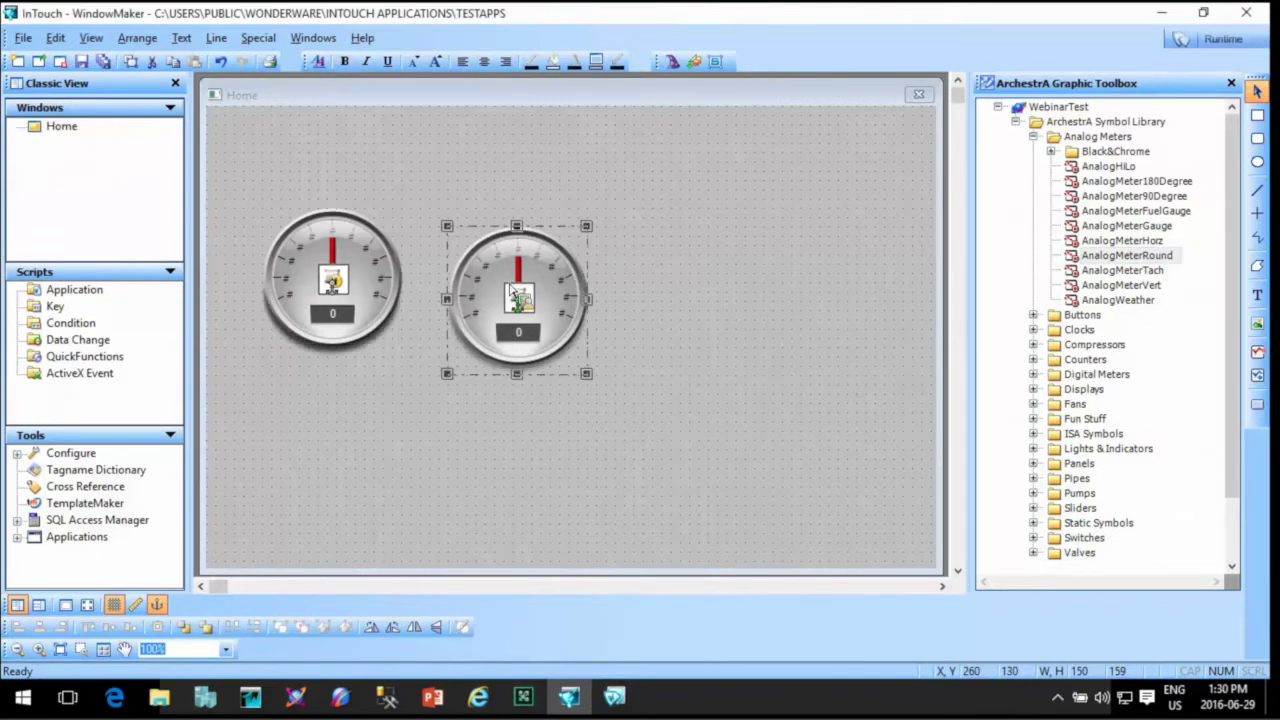
pyautogui.doubleClick(509, 291)
pyautogui.click(385, 266)
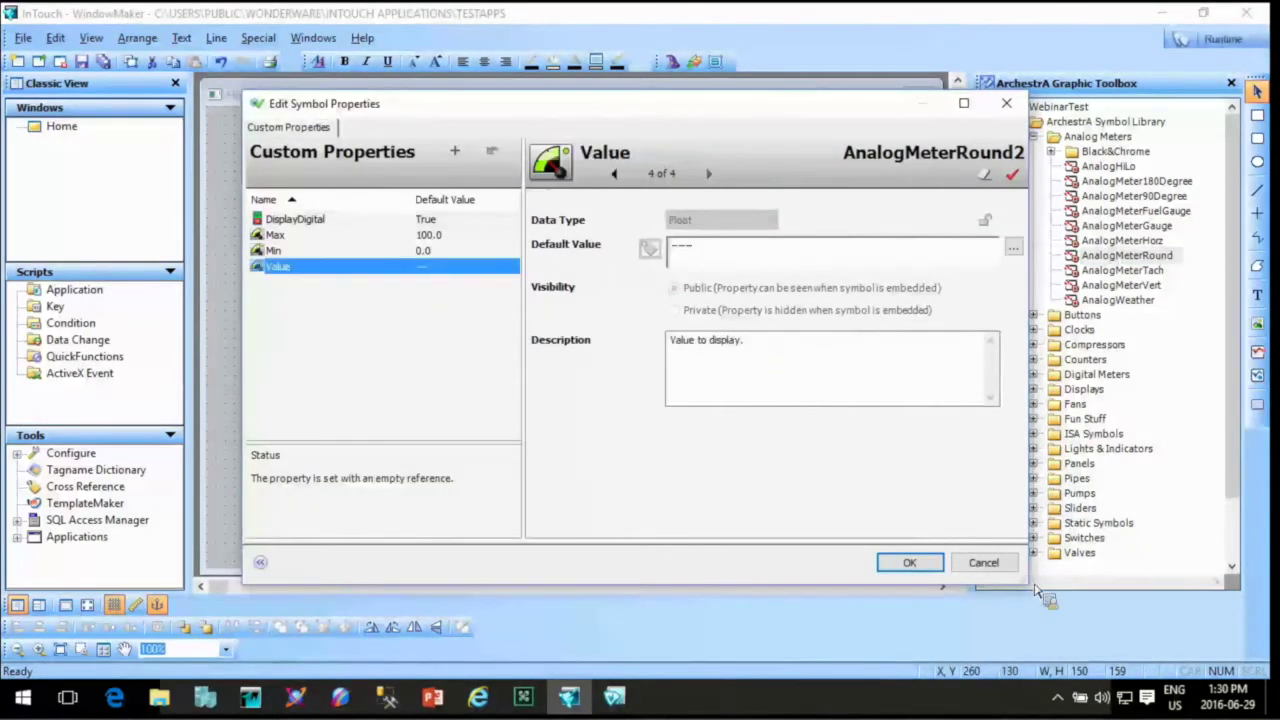
pyautogui.press('Return')
pyautogui.moveTo(1125, 257); pyautogui.dragTo(680, 232)
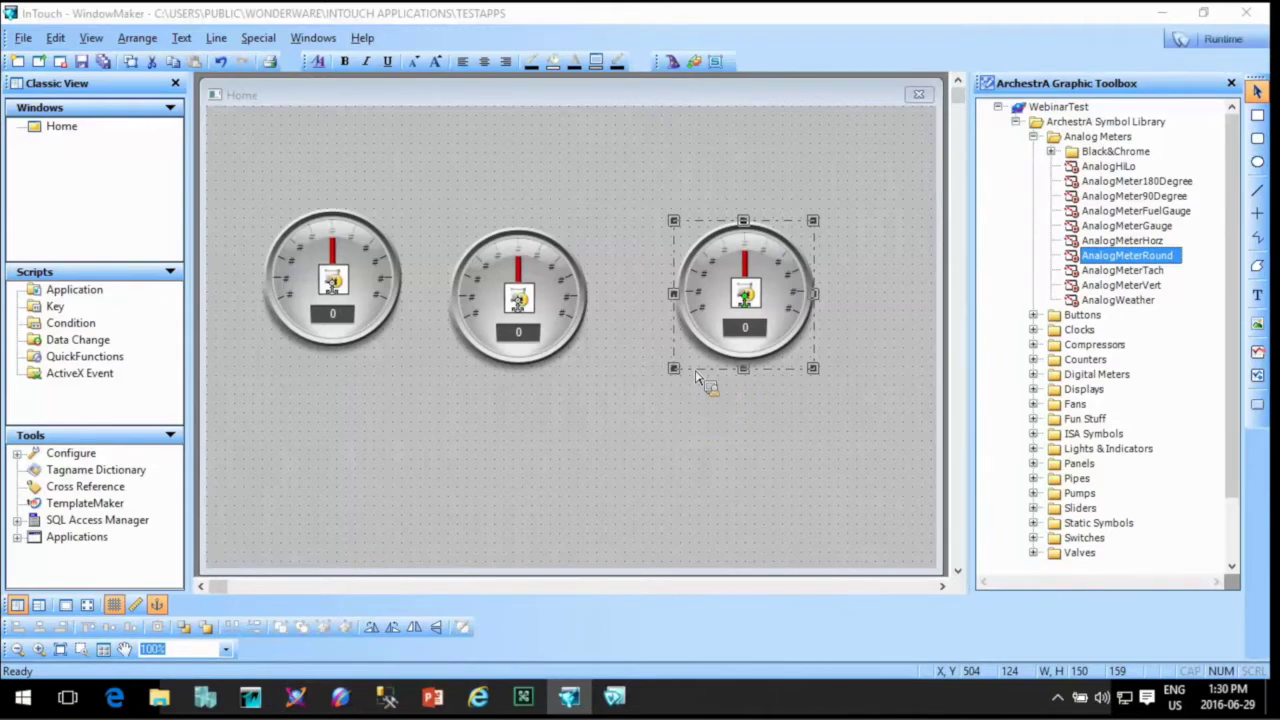
pyautogui.click(832, 285)
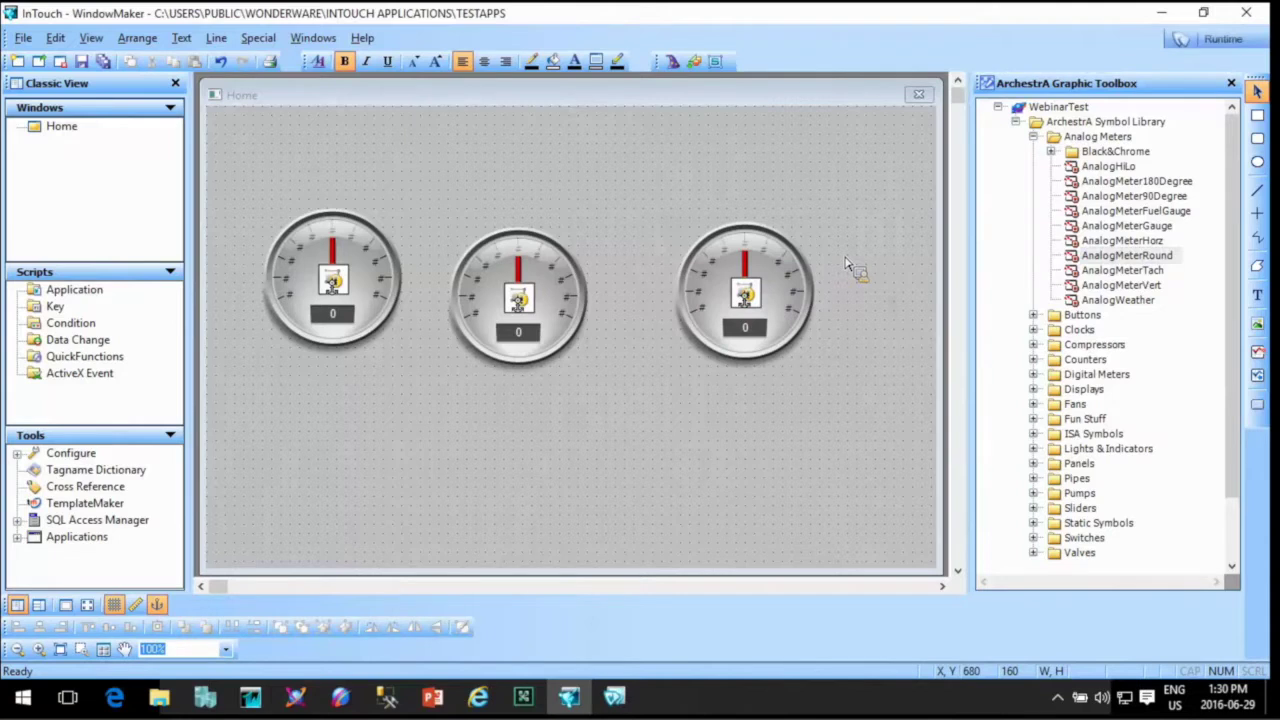
# Open the library's AnalogMeterRound symbol in a maximized symbol editor and delete its Gloss element.
pyautogui.click(1157, 259)
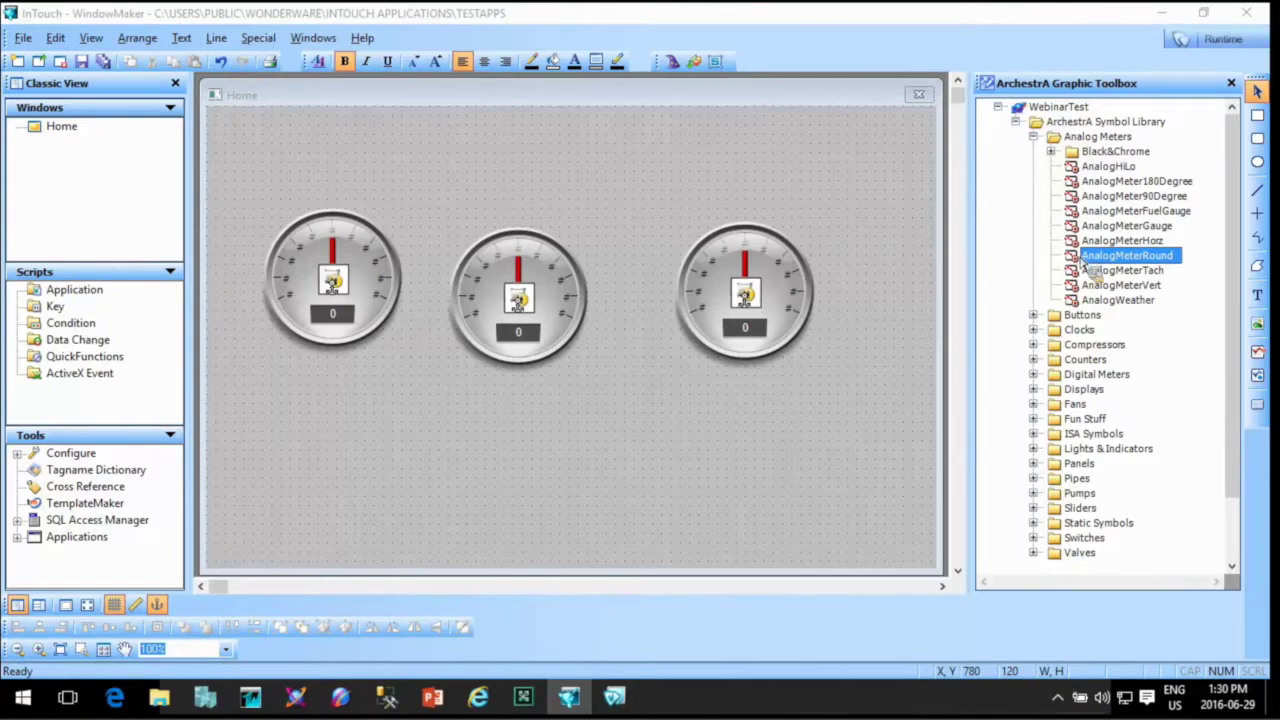
pyautogui.moveTo(1082, 262); pyautogui.dragTo(1083, 264)
pyautogui.doubleClick(1120, 256)
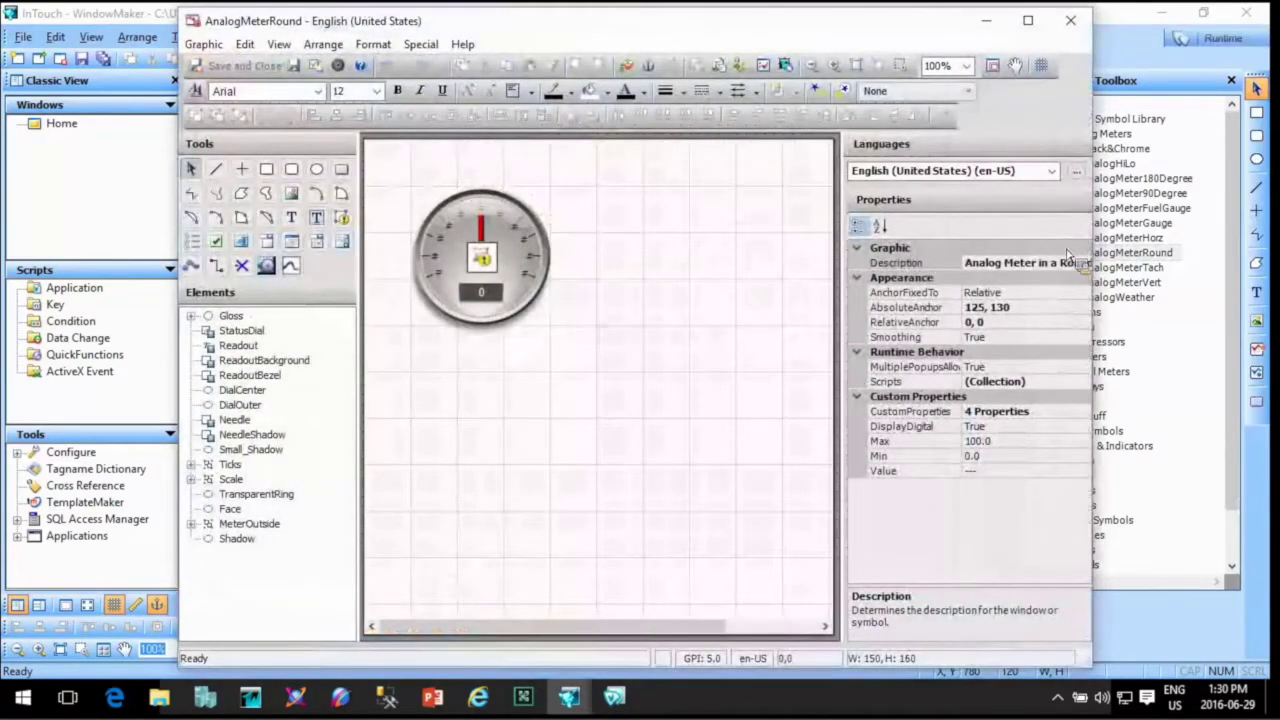
pyautogui.click(1027, 20)
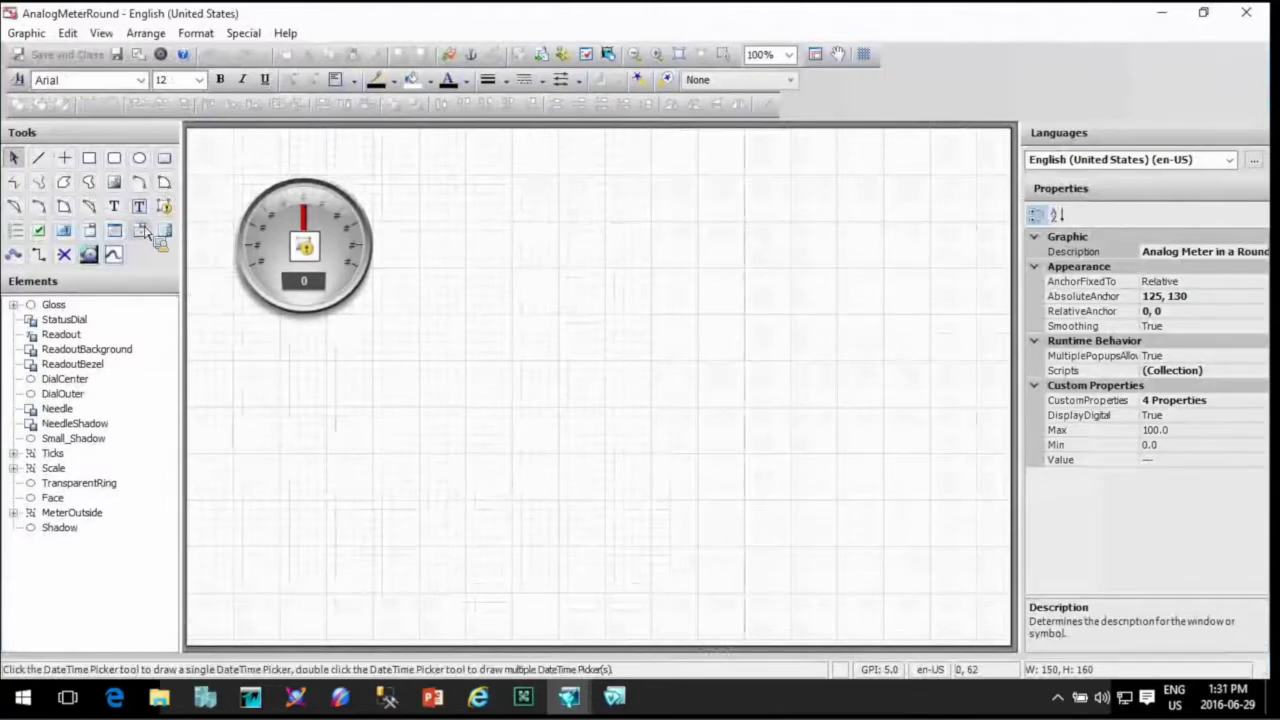
pyautogui.moveTo(90, 235); pyautogui.dragTo(177, 284)
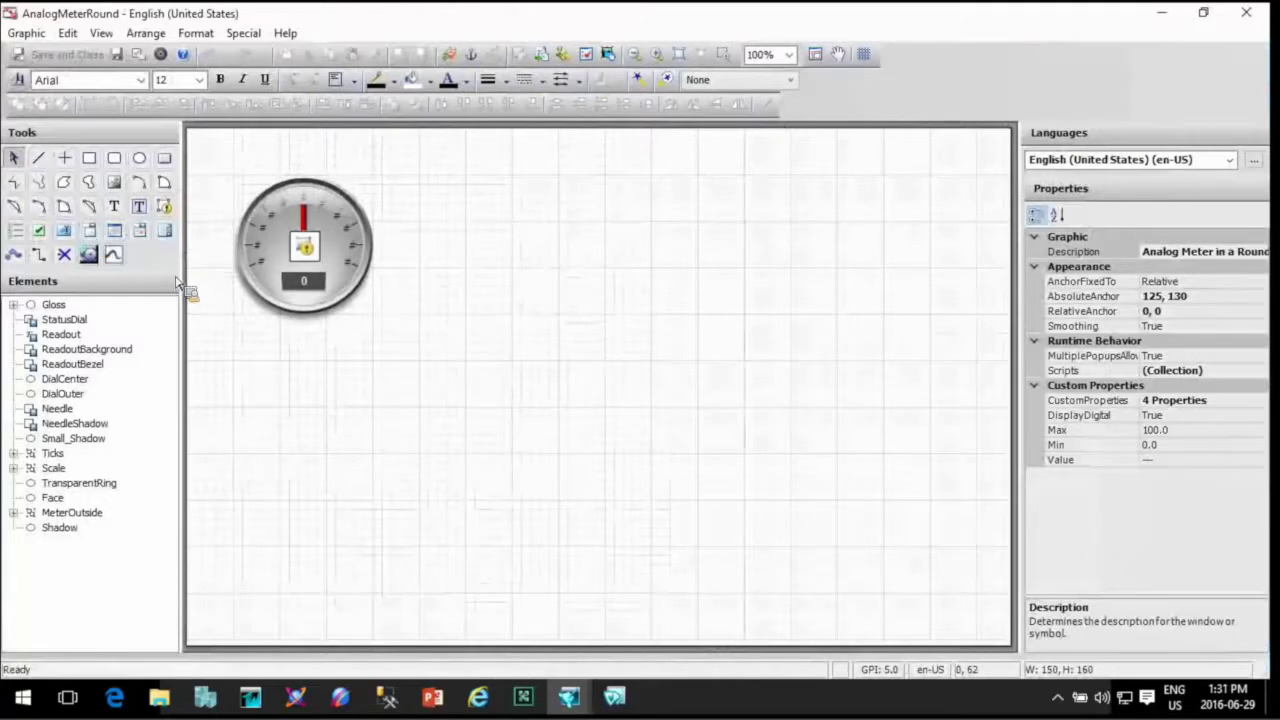
pyautogui.moveTo(177, 284); pyautogui.dragTo(177, 284)
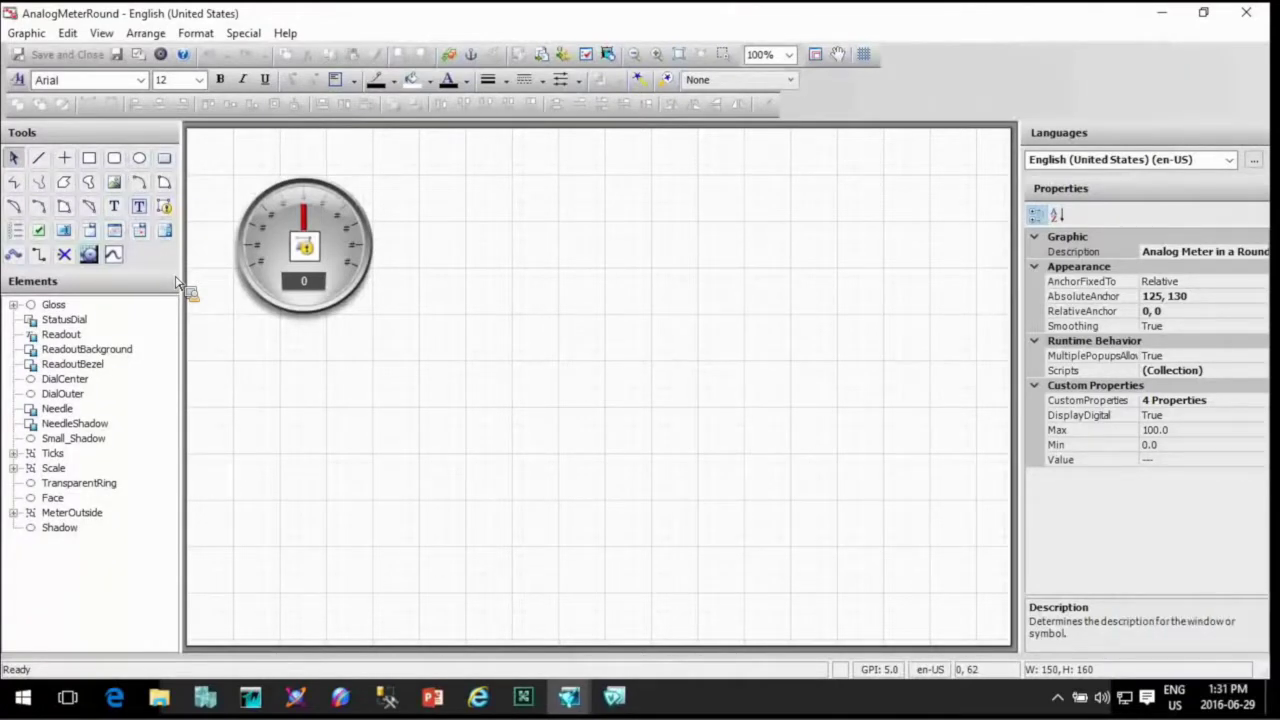
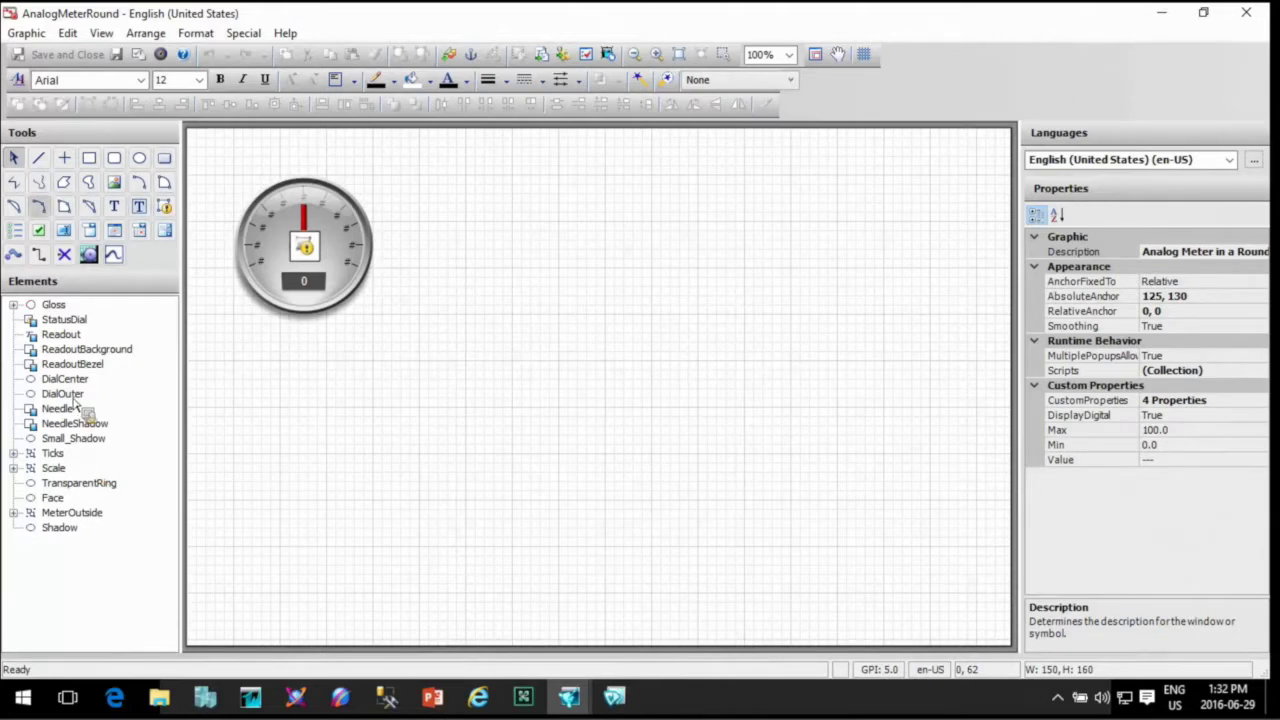
pyautogui.click(63, 305)
pyautogui.moveTo(68, 330); pyautogui.dragTo(111, 371)
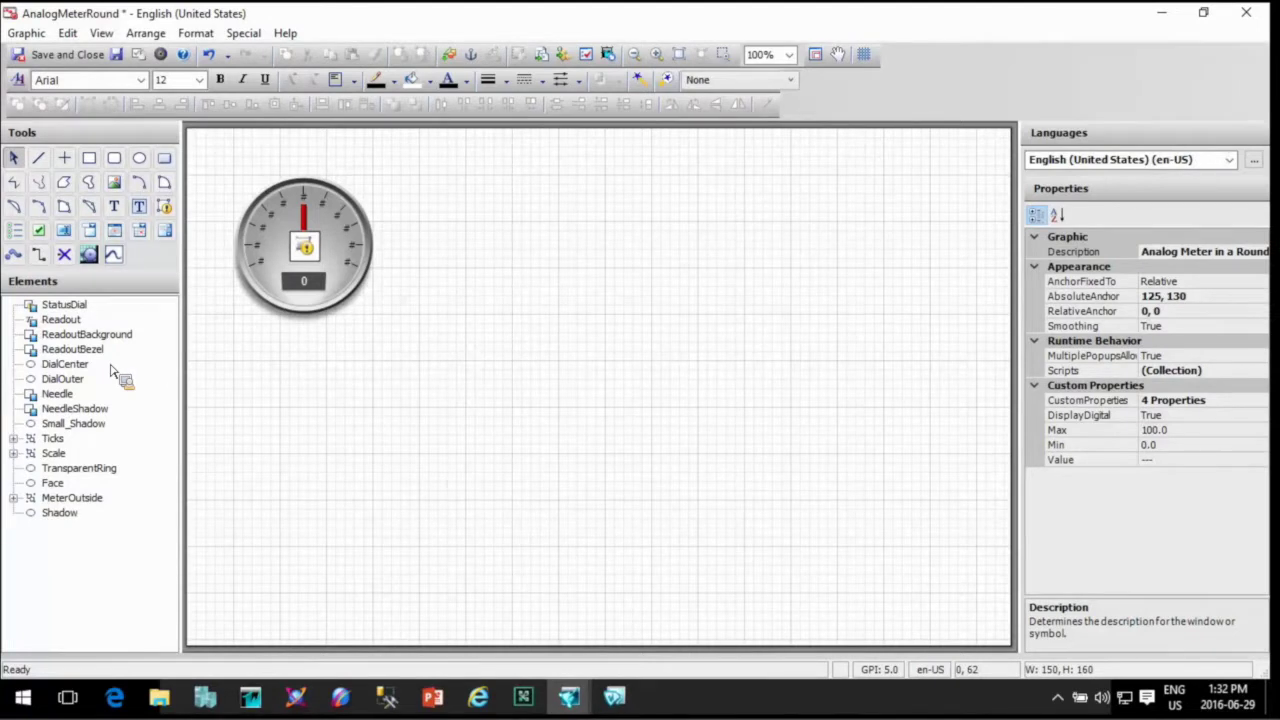
# Fill the Needle element with solid green, and save and close the symbol.
pyautogui.moveTo(111, 371); pyautogui.dragTo(333, 212)
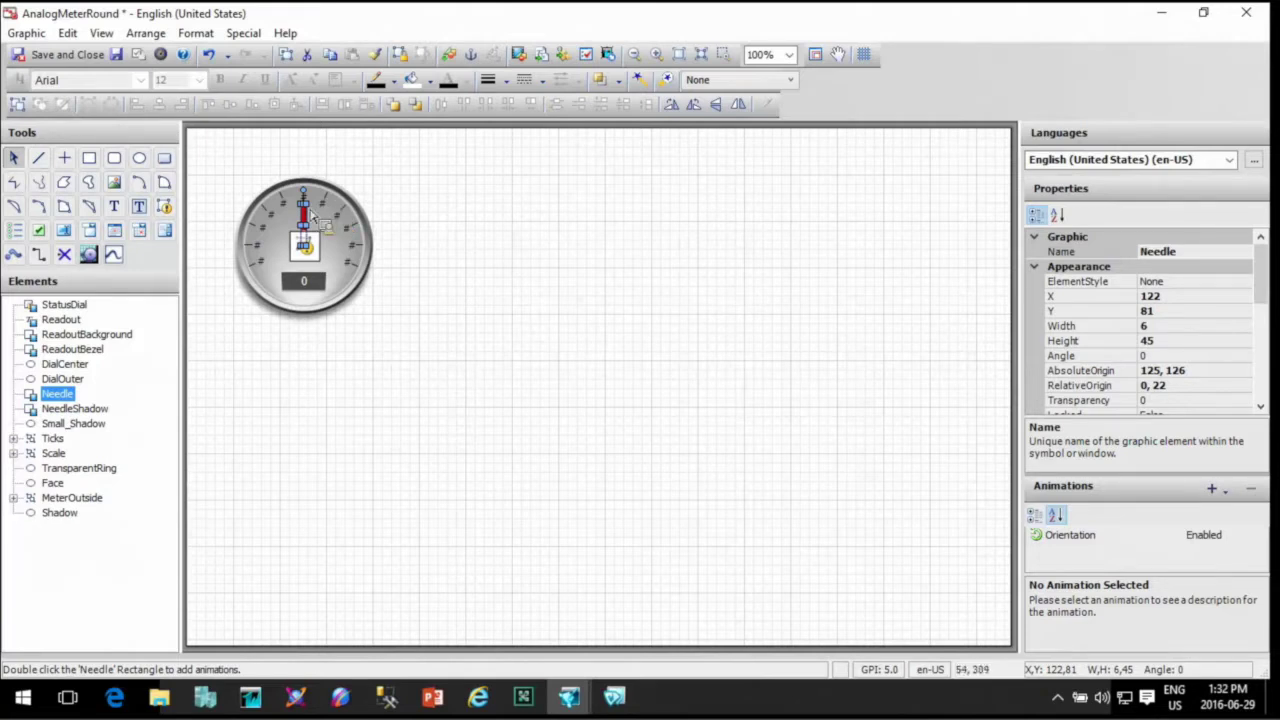
pyautogui.click(428, 80)
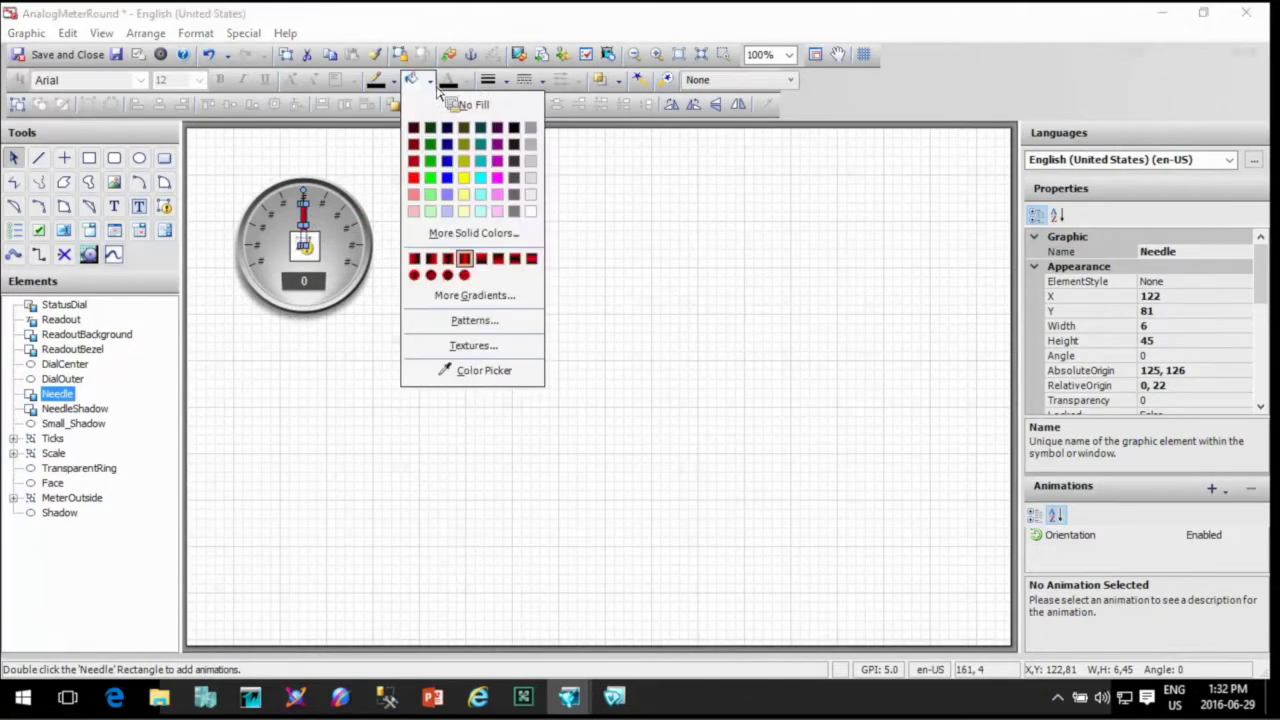
pyautogui.click(430, 177)
pyautogui.click(410, 247)
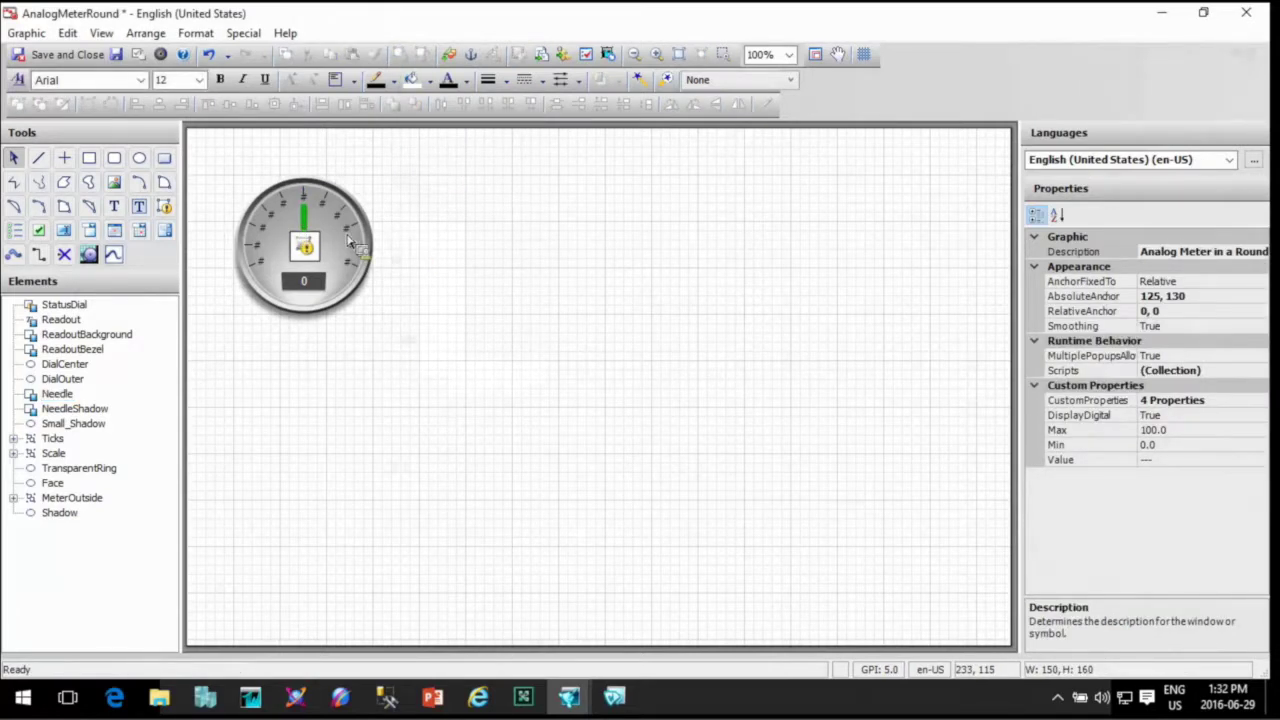
pyautogui.click(66, 55)
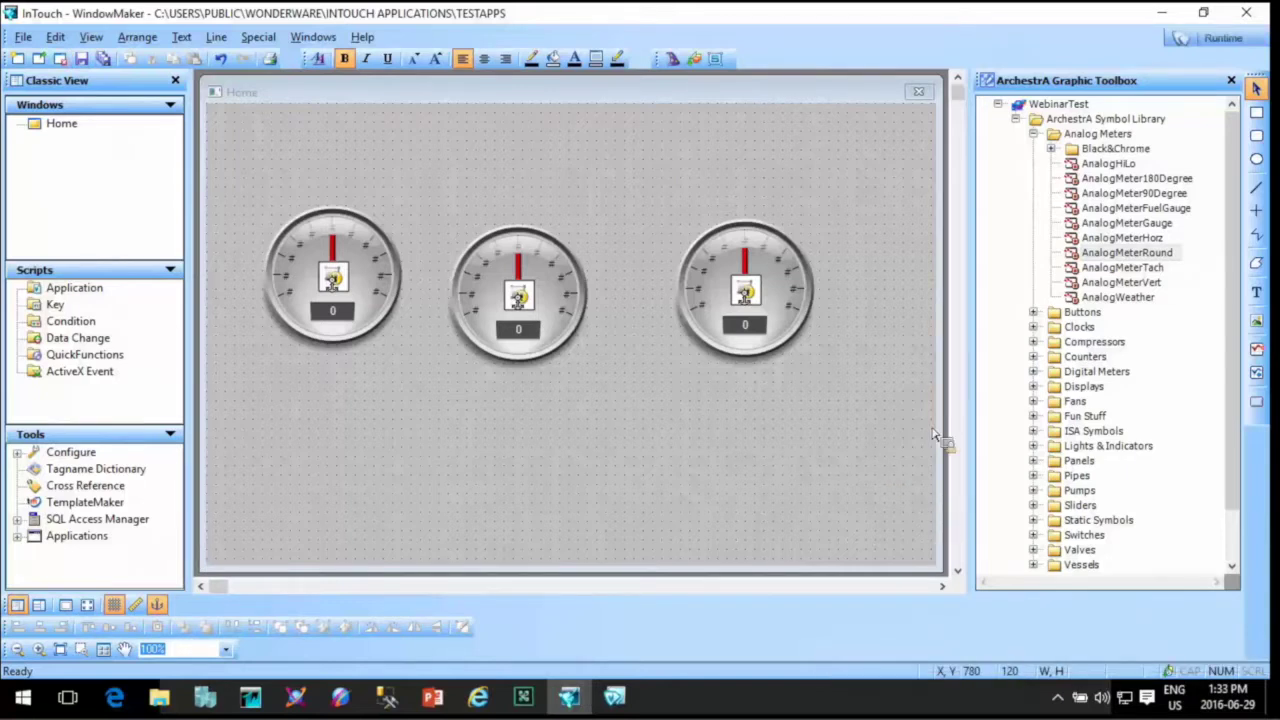
# Close the Home window with its changes saved and reopen it to refresh the embedded meters.
pyautogui.click(919, 91)
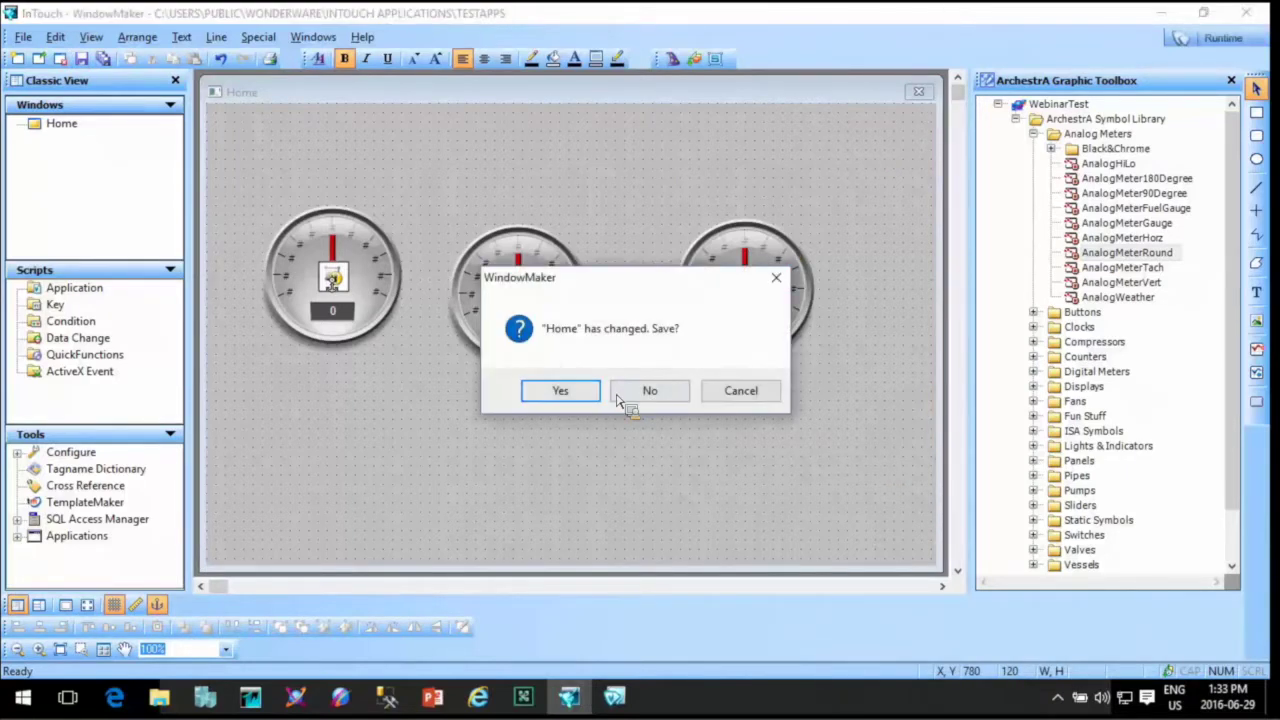
pyautogui.click(560, 391)
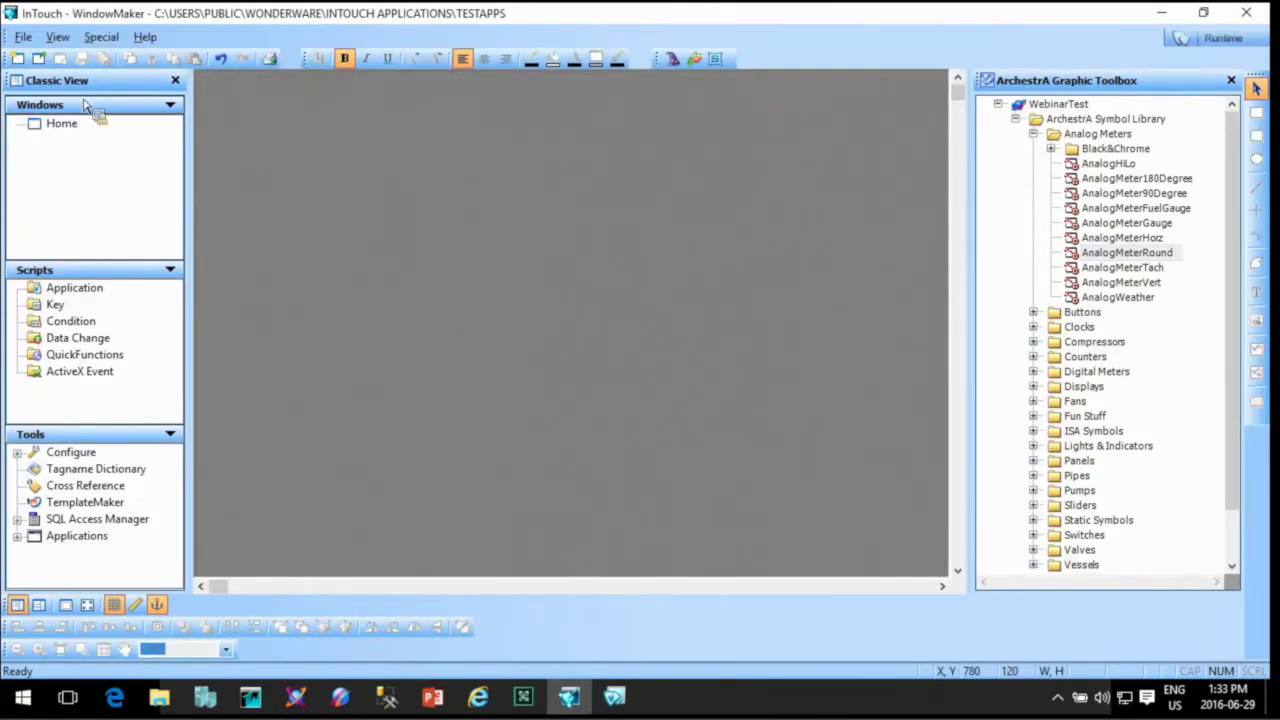
pyautogui.doubleClick(60, 125)
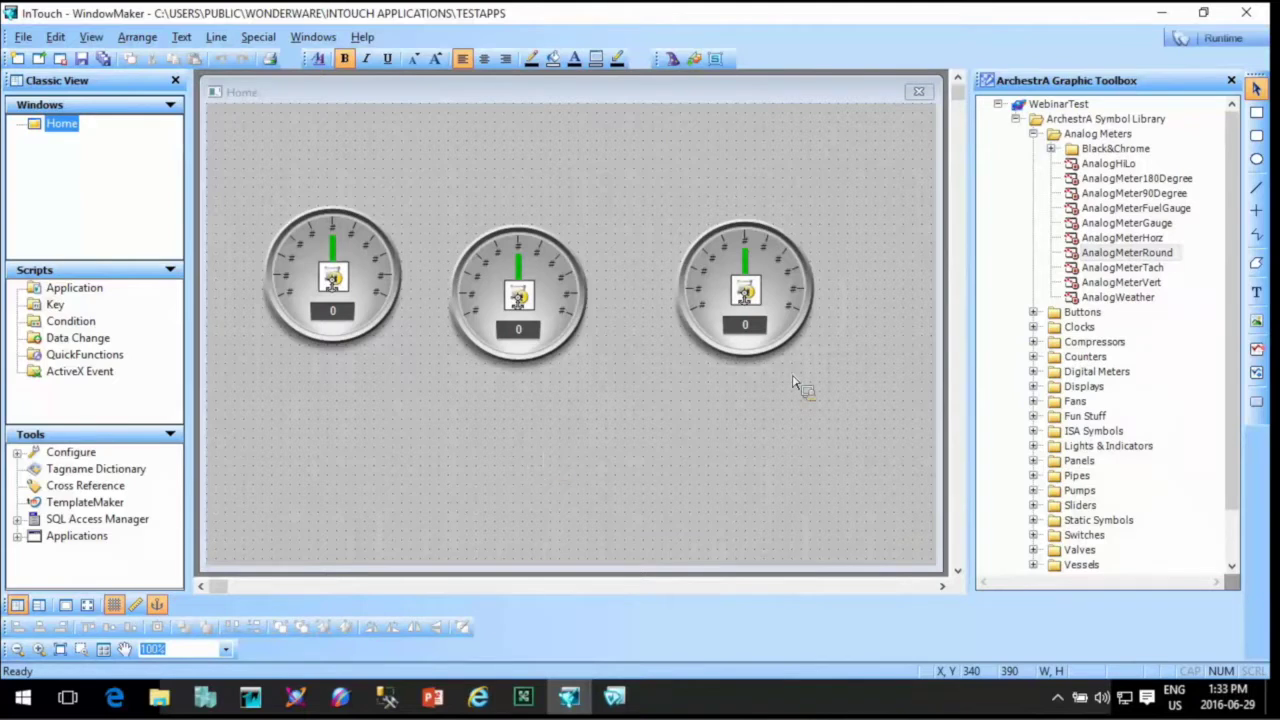
# Duplicate the AnalogMeterRound symbol in the library and name the copy AnalogMeterRound_RedNeedle.
pyautogui.rightClick(1132, 256)
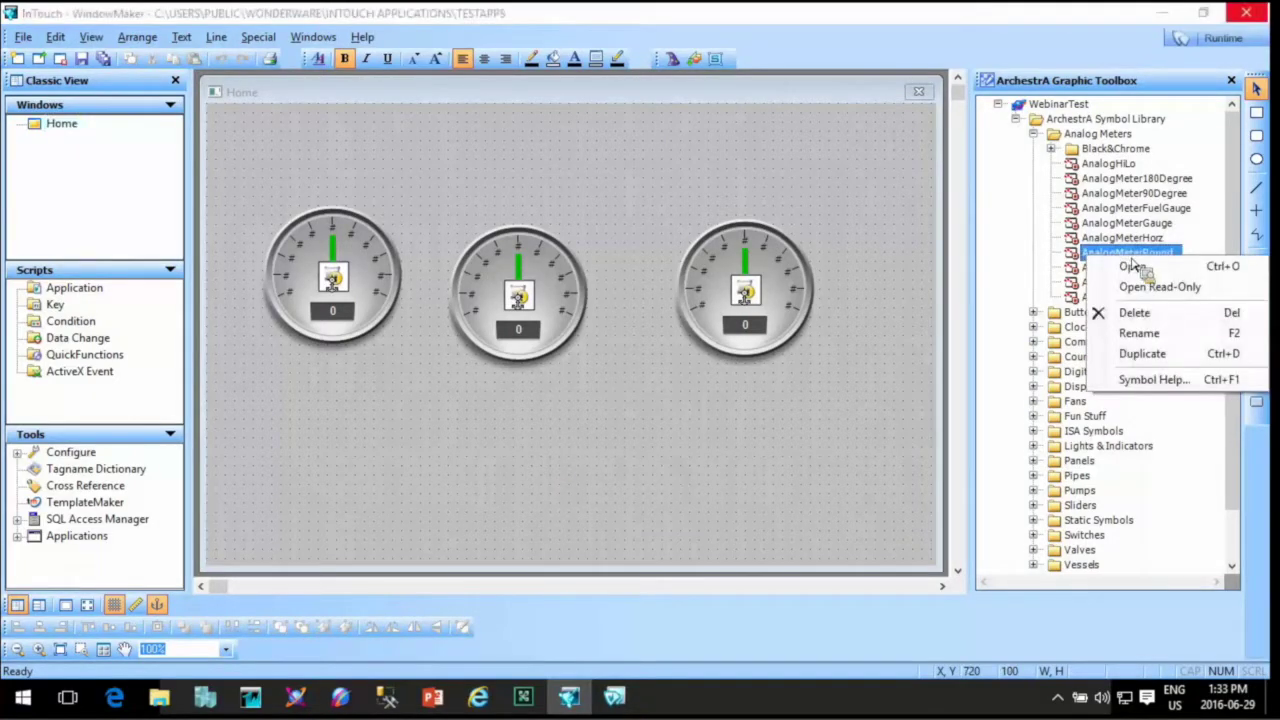
pyautogui.click(1172, 356)
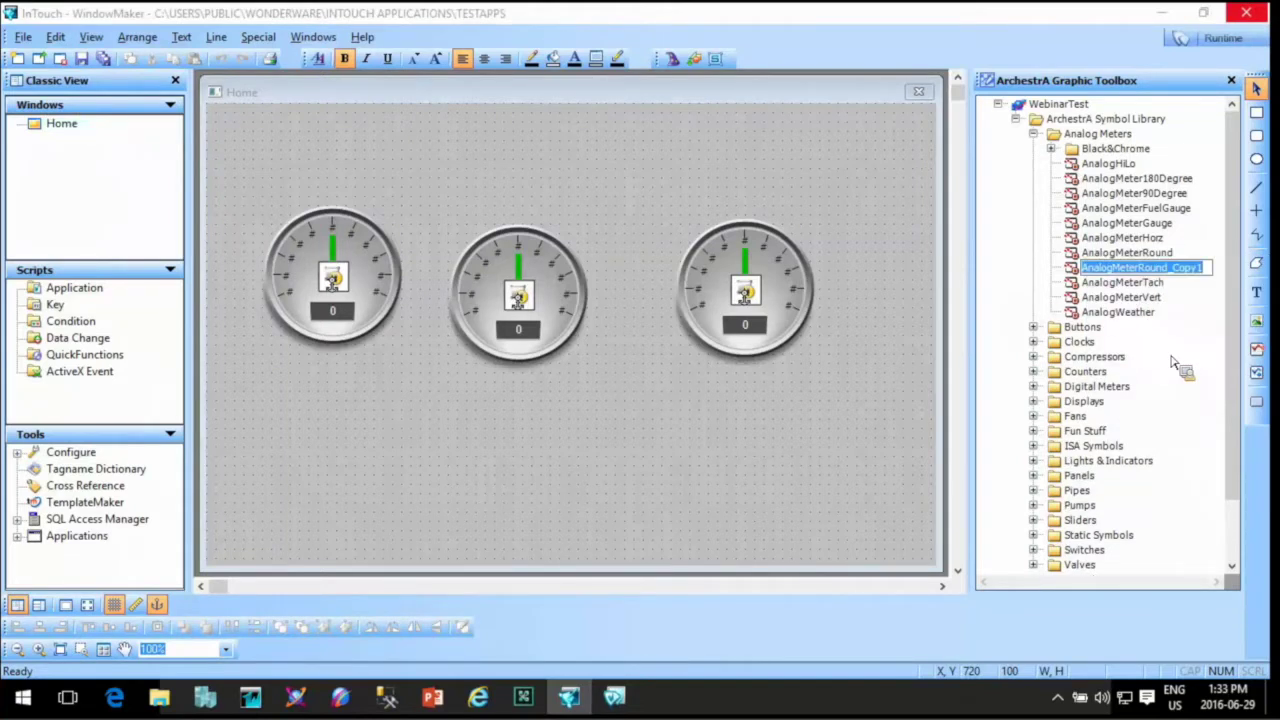
pyautogui.press('End')
pyautogui.press('BackSpace')
pyautogui.press('BackSpace')
pyautogui.press('BackSpace')
pyautogui.press('BackSpace')
pyautogui.press('BackSpace')
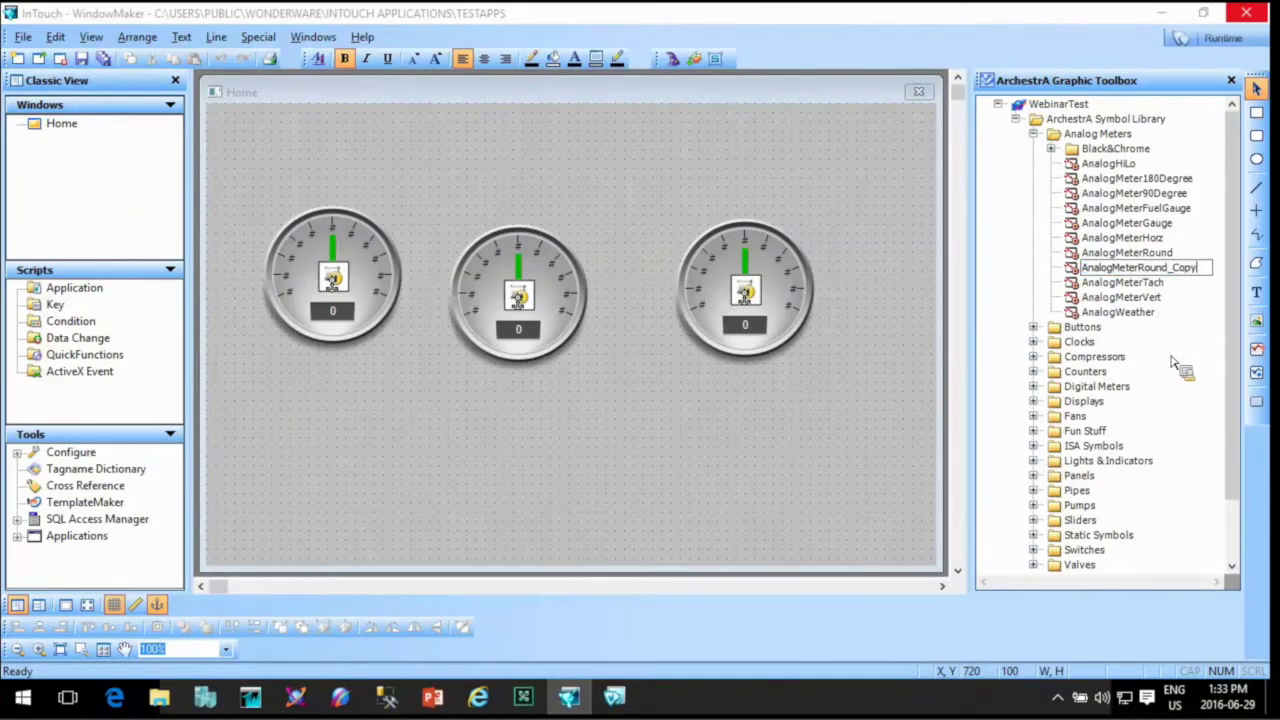
pyautogui.write('RedNeedle')
pyautogui.press('Return')
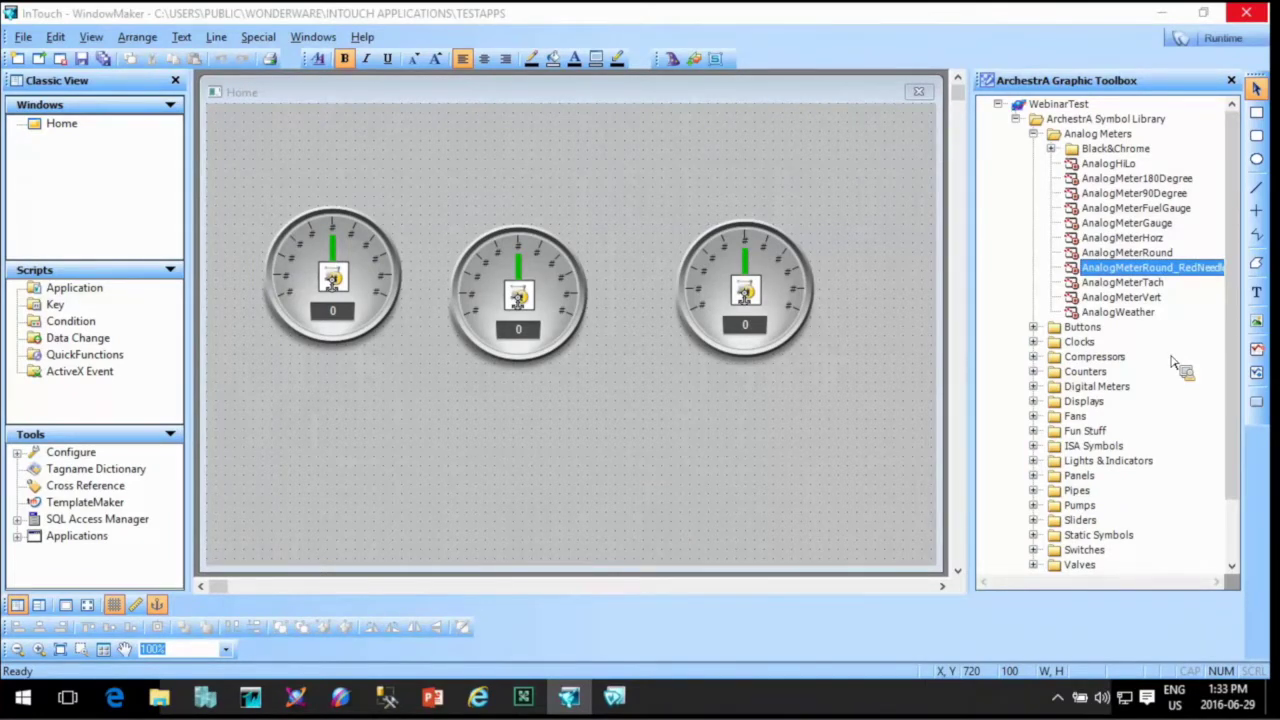
# Examine the ArchestrA graphic options offered for the middle round meter in the Home window.
pyautogui.click(483, 318)
pyautogui.rightClick(483, 318)
pyautogui.moveTo(683, 553)
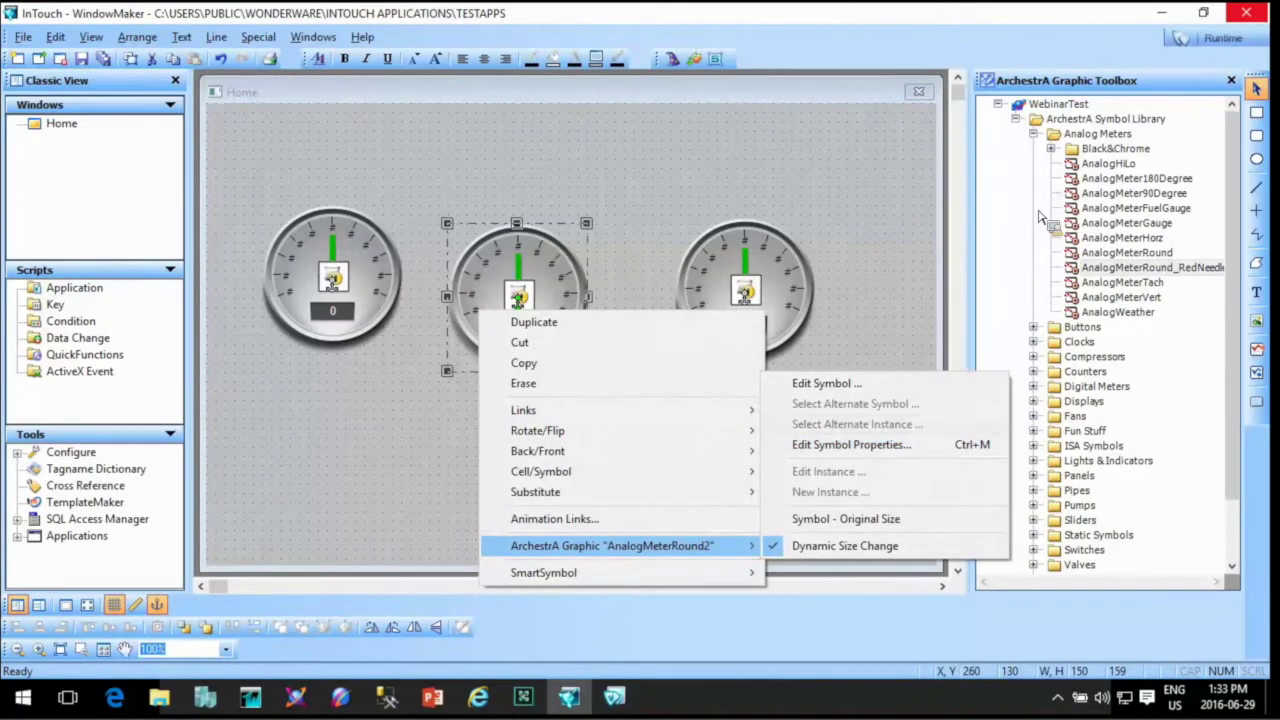
pyautogui.click(886, 288)
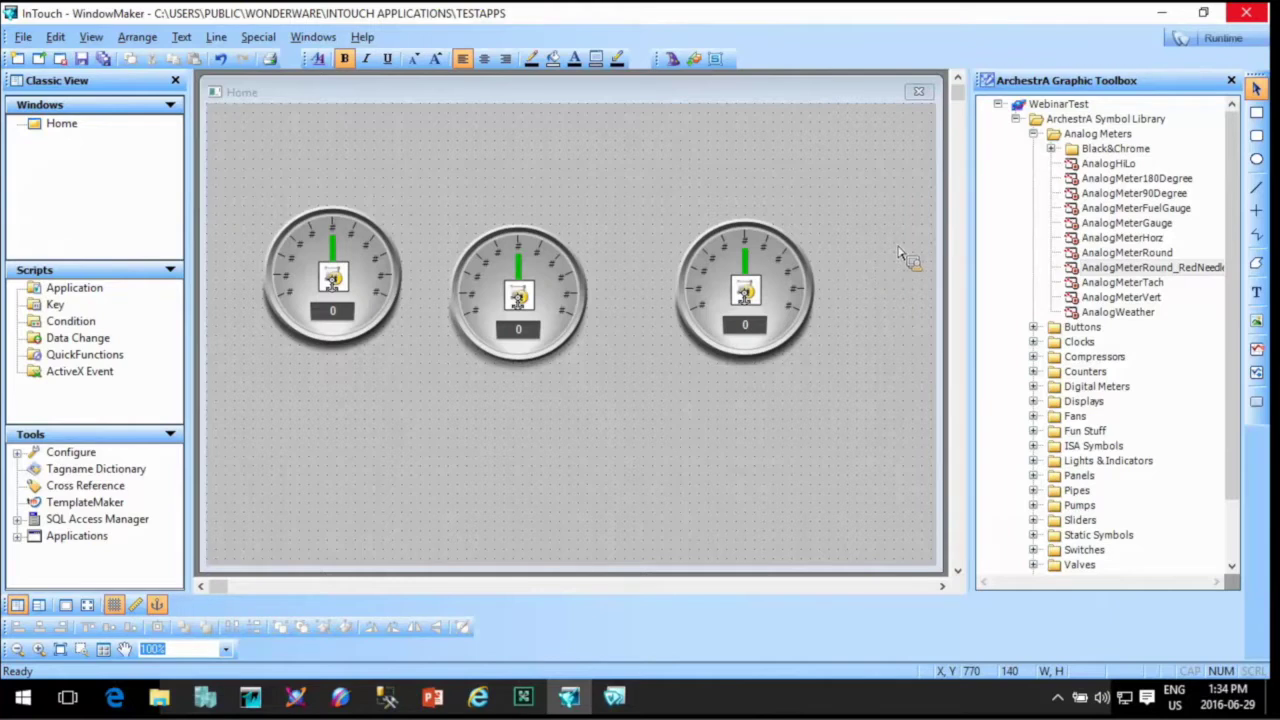
# Open the AnalogMeterRound_RedNeedle symbol for editing and display the Value entry in its custom properties.
pyautogui.click(1172, 281)
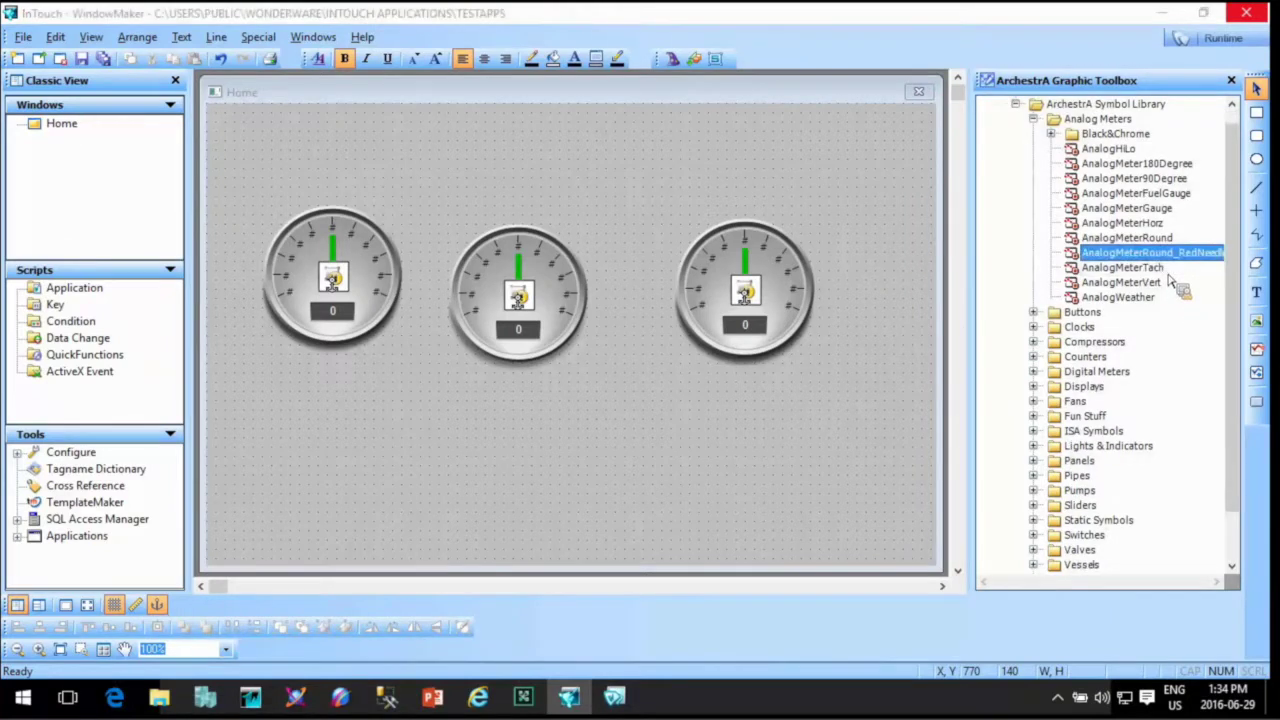
pyautogui.doubleClick(1130, 258)
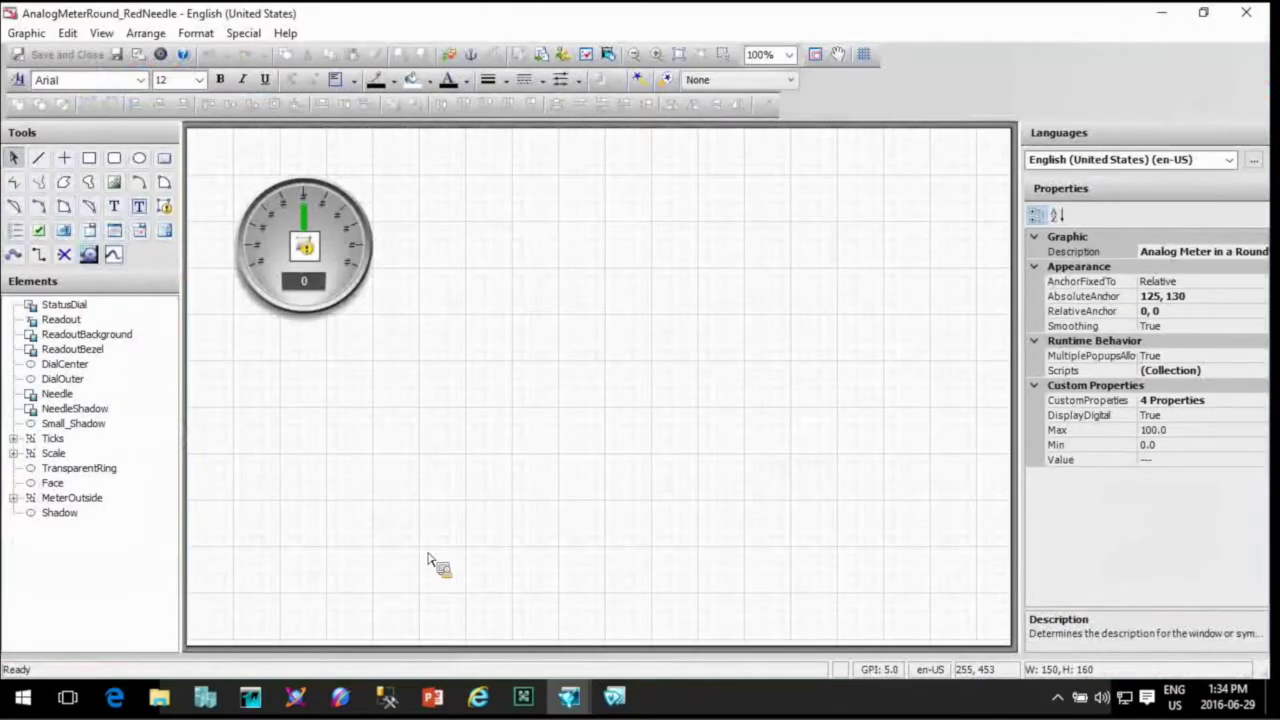
pyautogui.rightClick(458, 404)
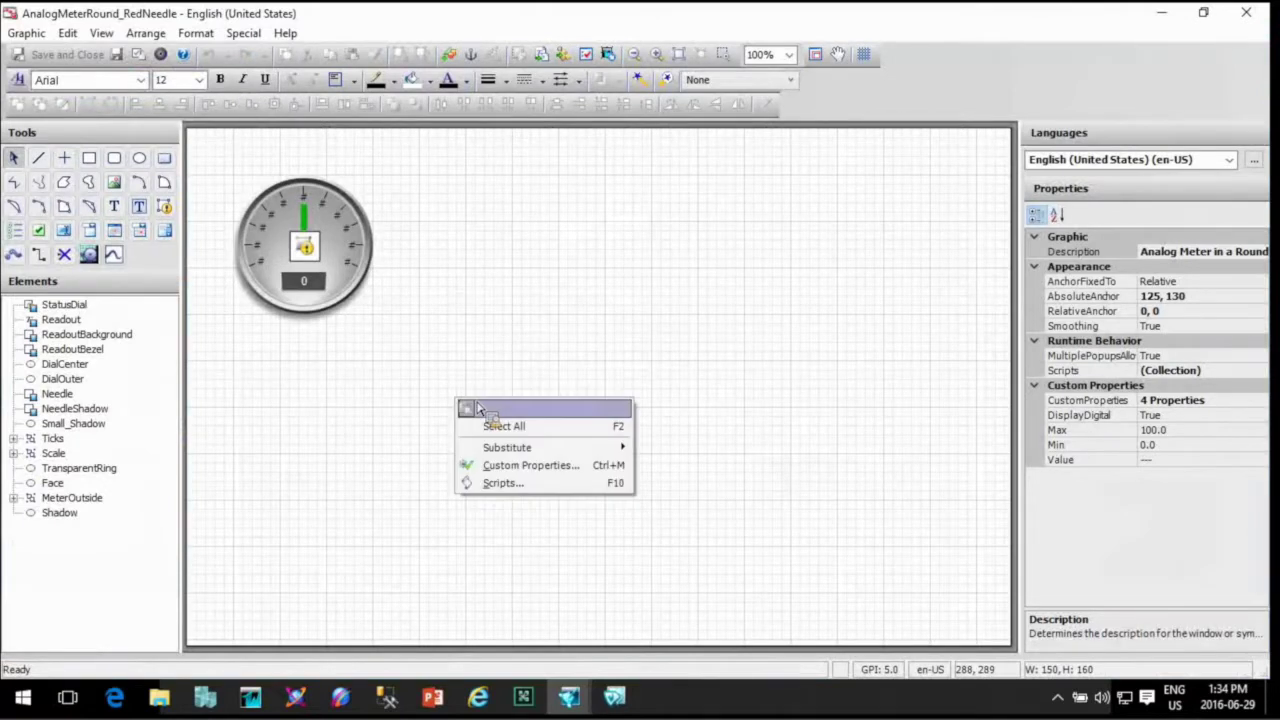
pyautogui.click(524, 466)
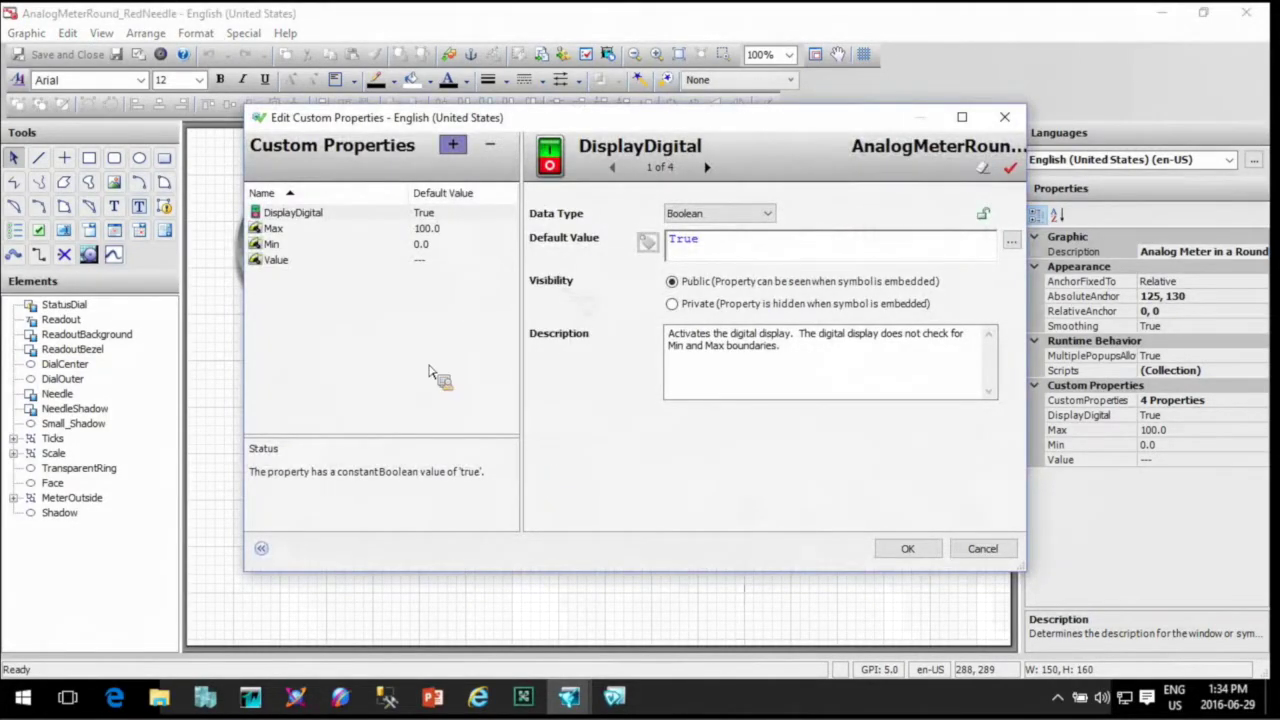
pyautogui.click(277, 262)
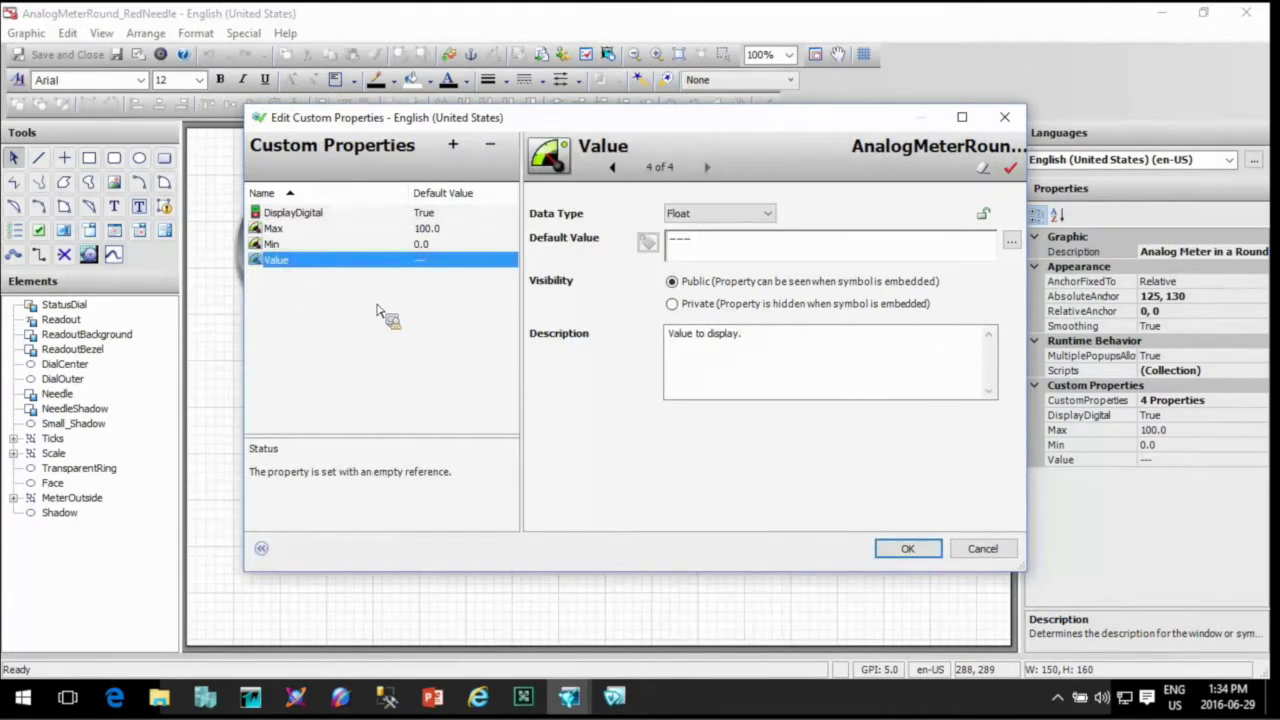
# Add a custom property to the symbol and try to name it Color.
pyautogui.click(453, 145)
pyautogui.write('S')
pyautogui.press('BackSpace')
pyautogui.write('Color')
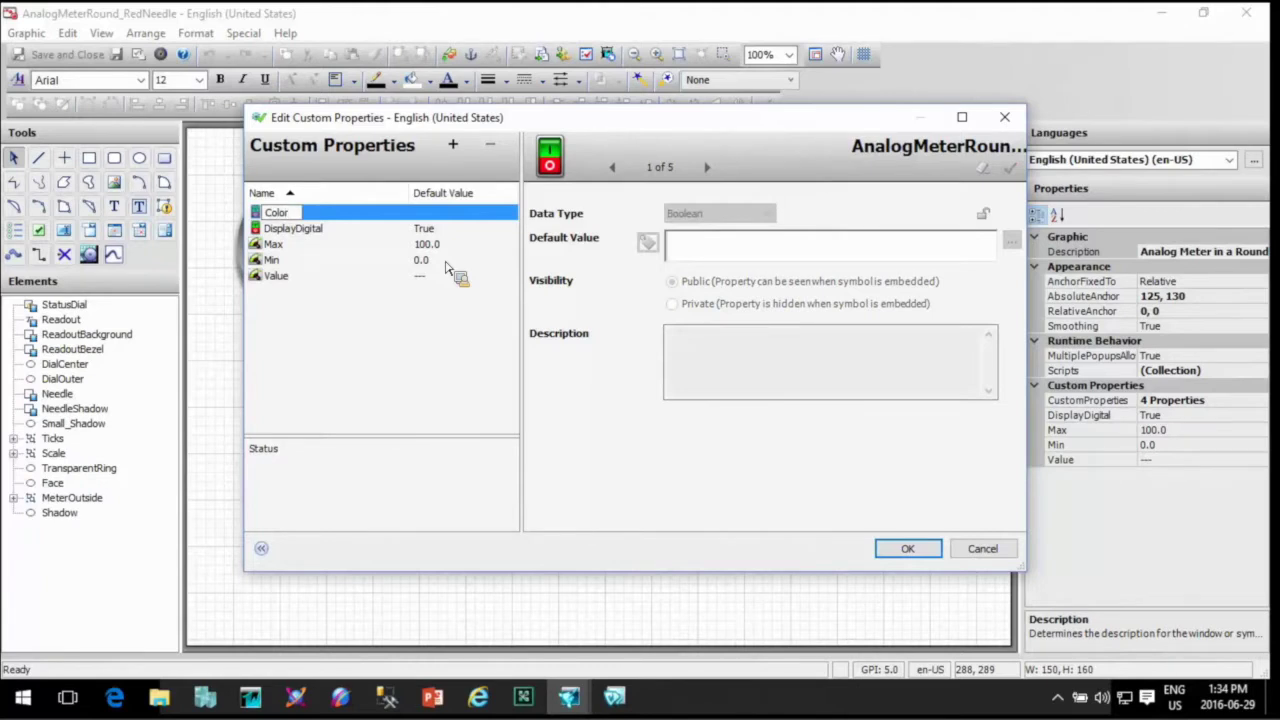
pyautogui.press('Return')
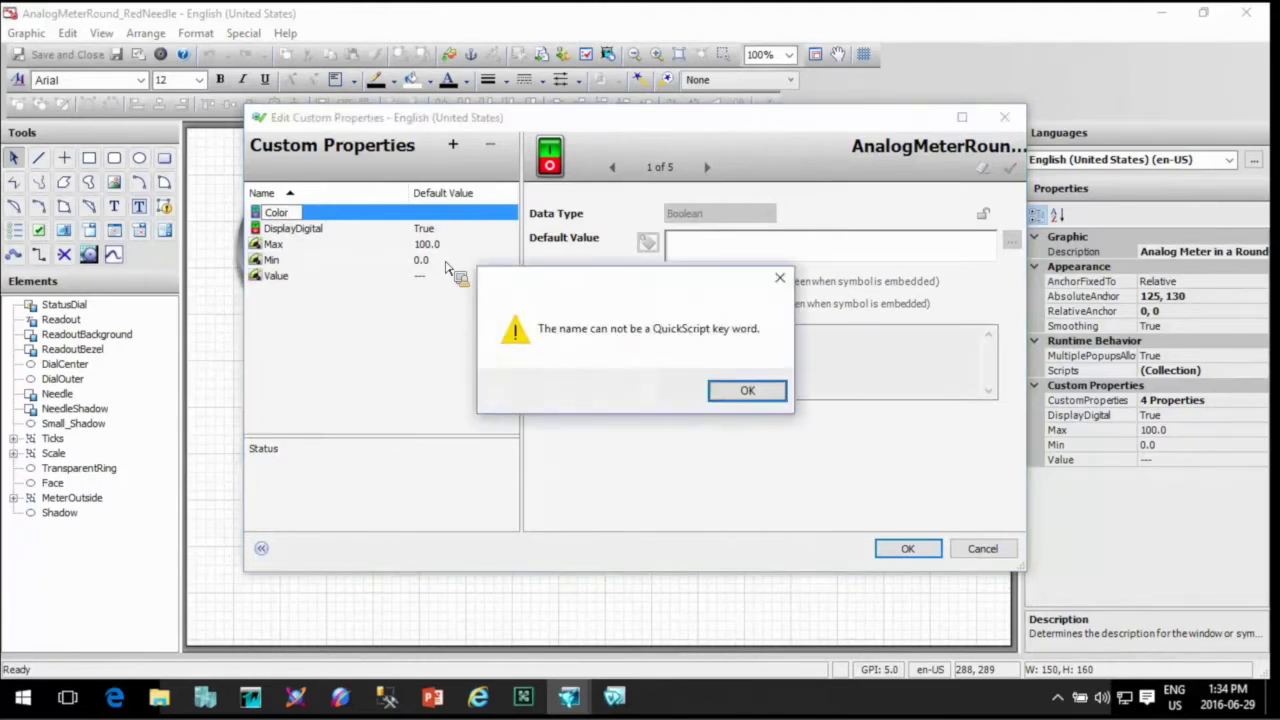
pyautogui.click(748, 391)
# Name the new custom property Needle_Color.
pyautogui.write('Neele')
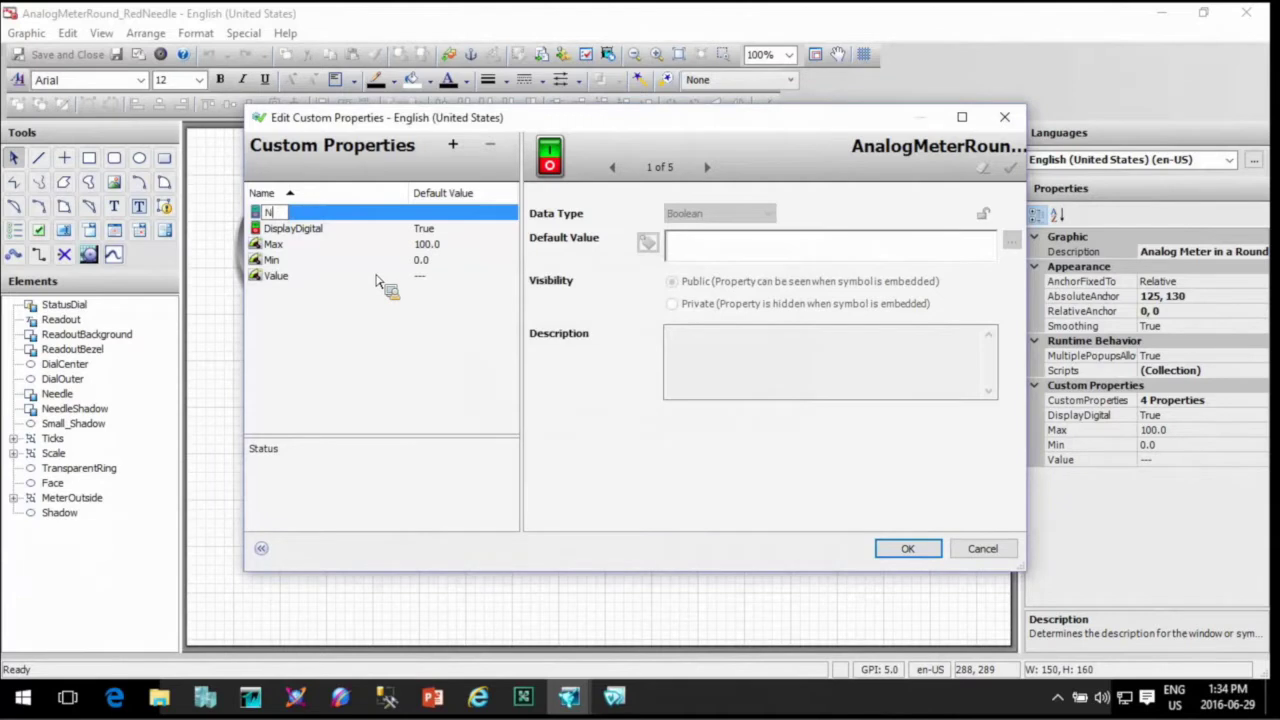
pyautogui.press('BackSpace')
pyautogui.press('BackSpace')
pyautogui.write('dle')
pyautogui.write(')')
pyautogui.press('BackSpace')
pyautogui.write('_Color')
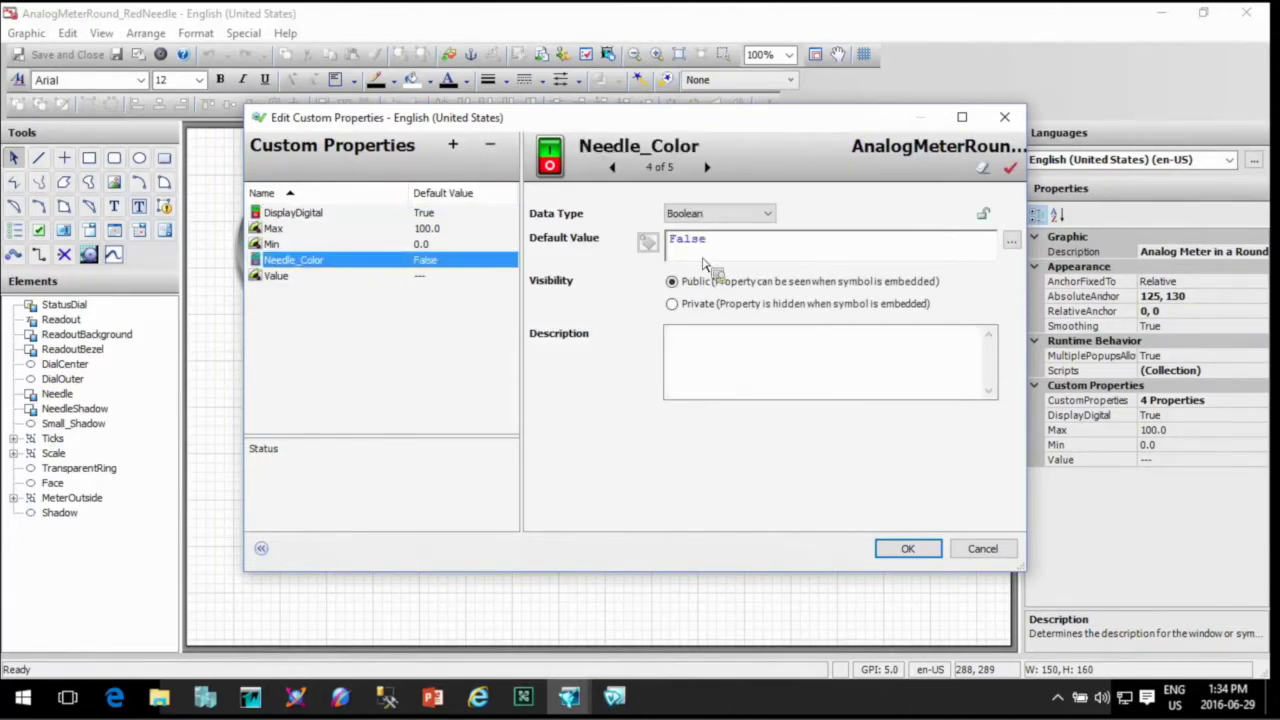
# Make Needle_Color a String property whose default value is the empty reference ---, and apply the custom properties.
pyautogui.click(765, 222)
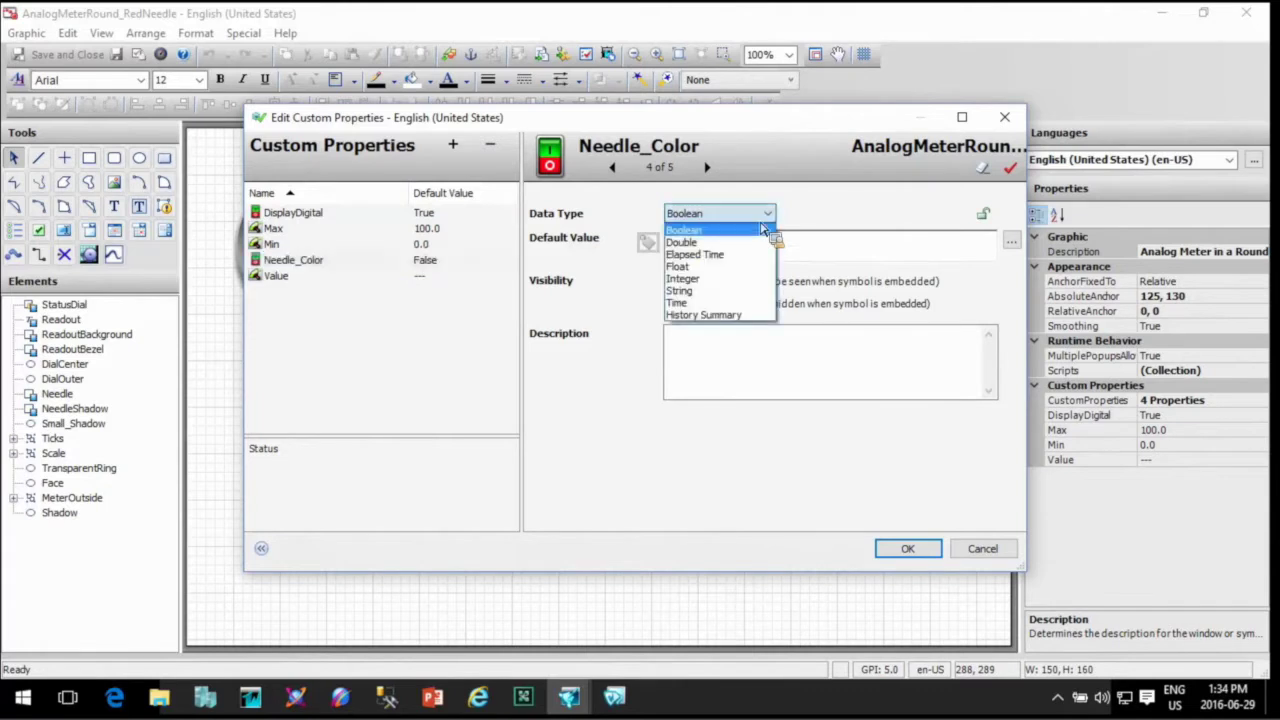
pyautogui.click(713, 290)
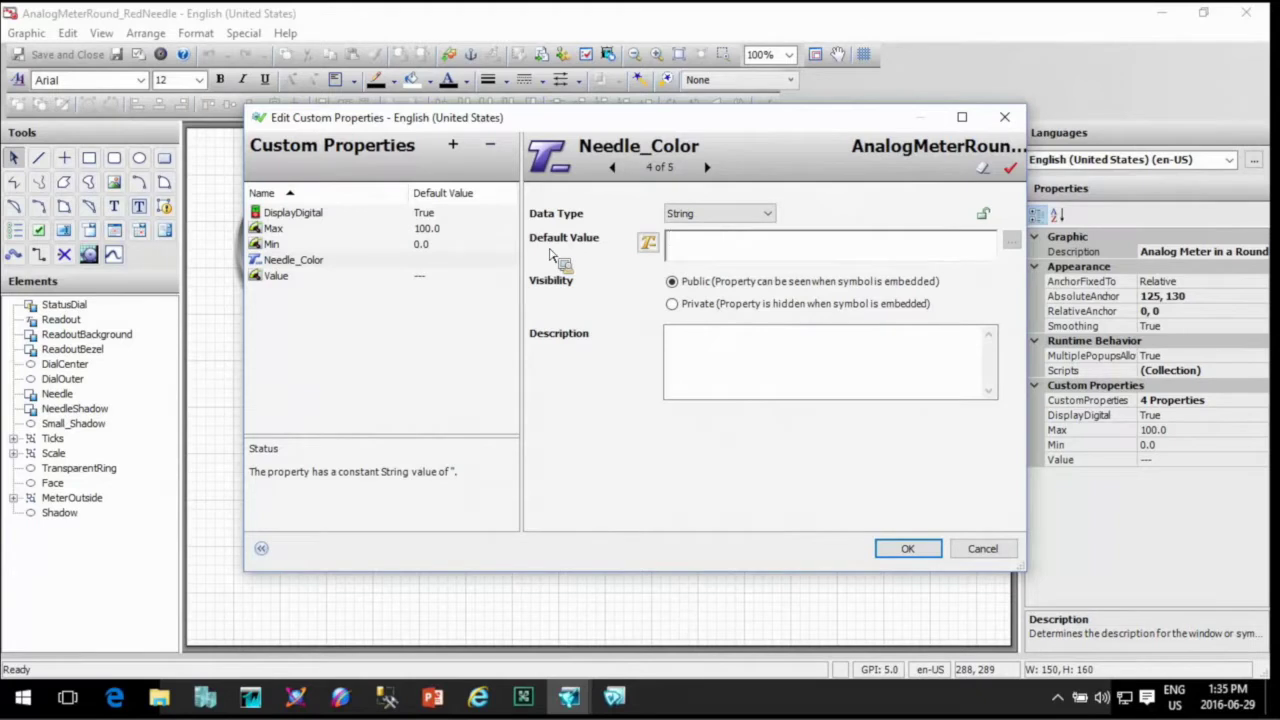
pyautogui.click(649, 245)
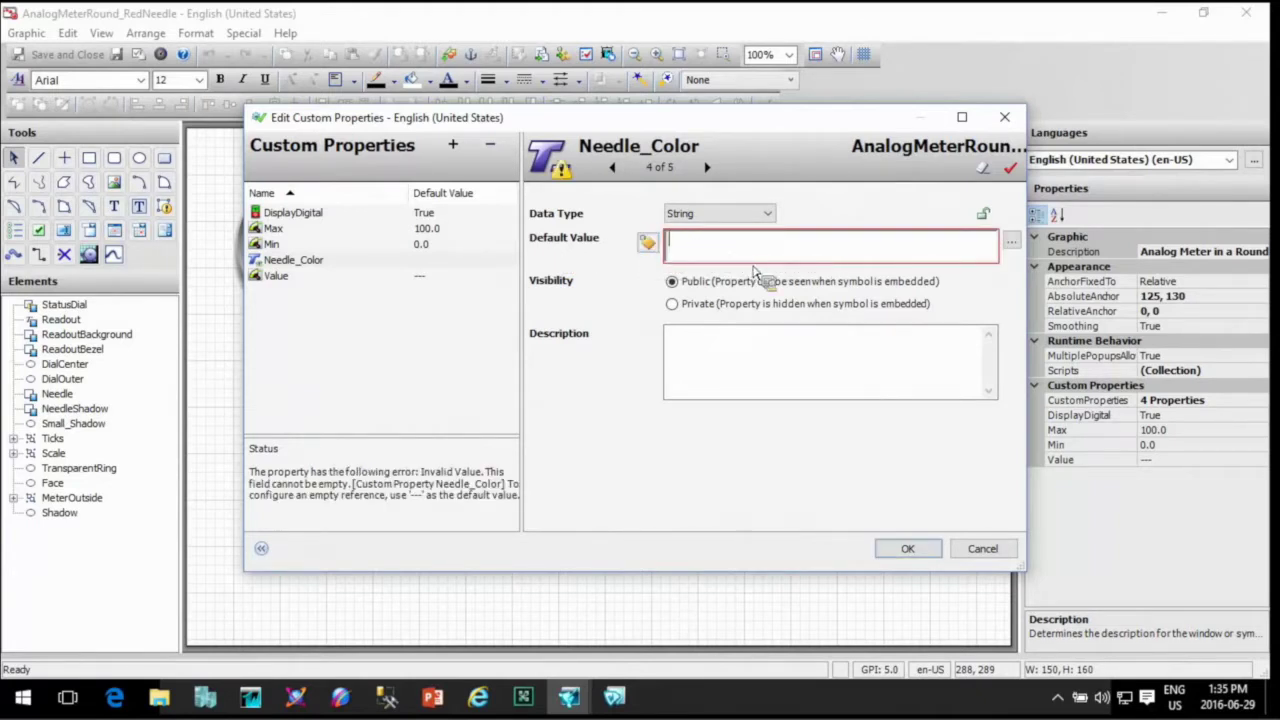
pyautogui.write('---')
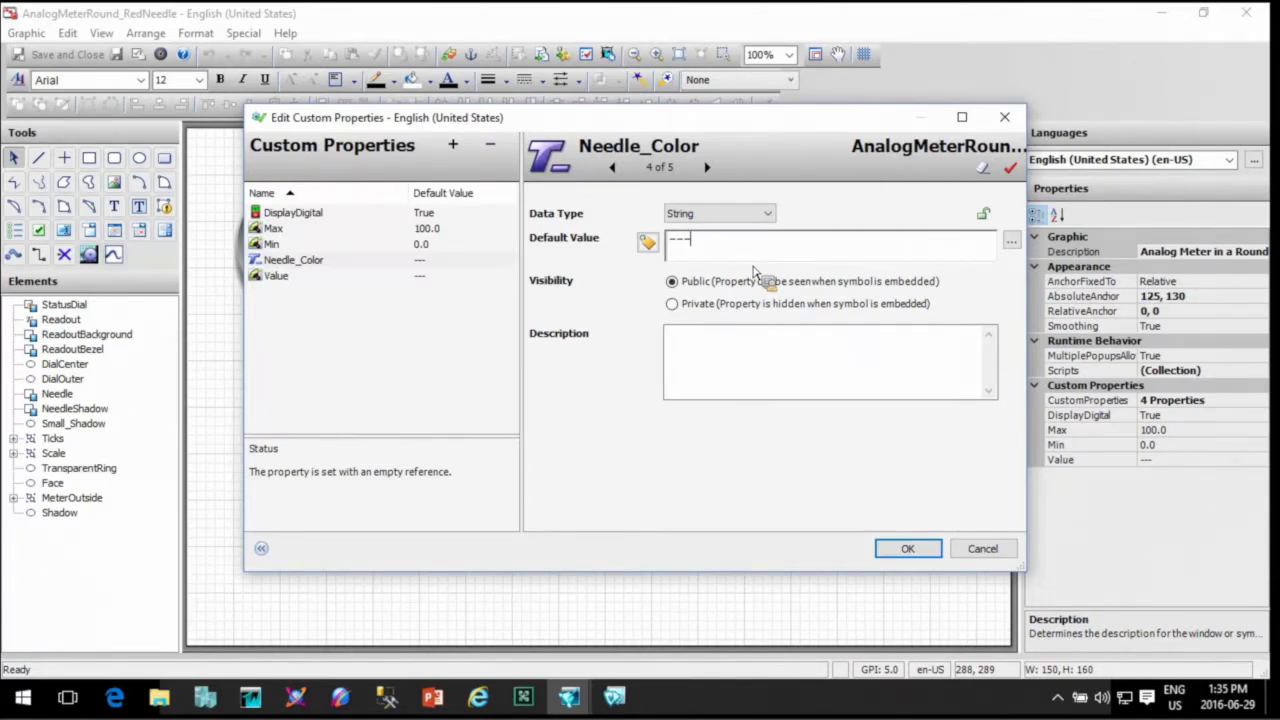
pyautogui.click(749, 344)
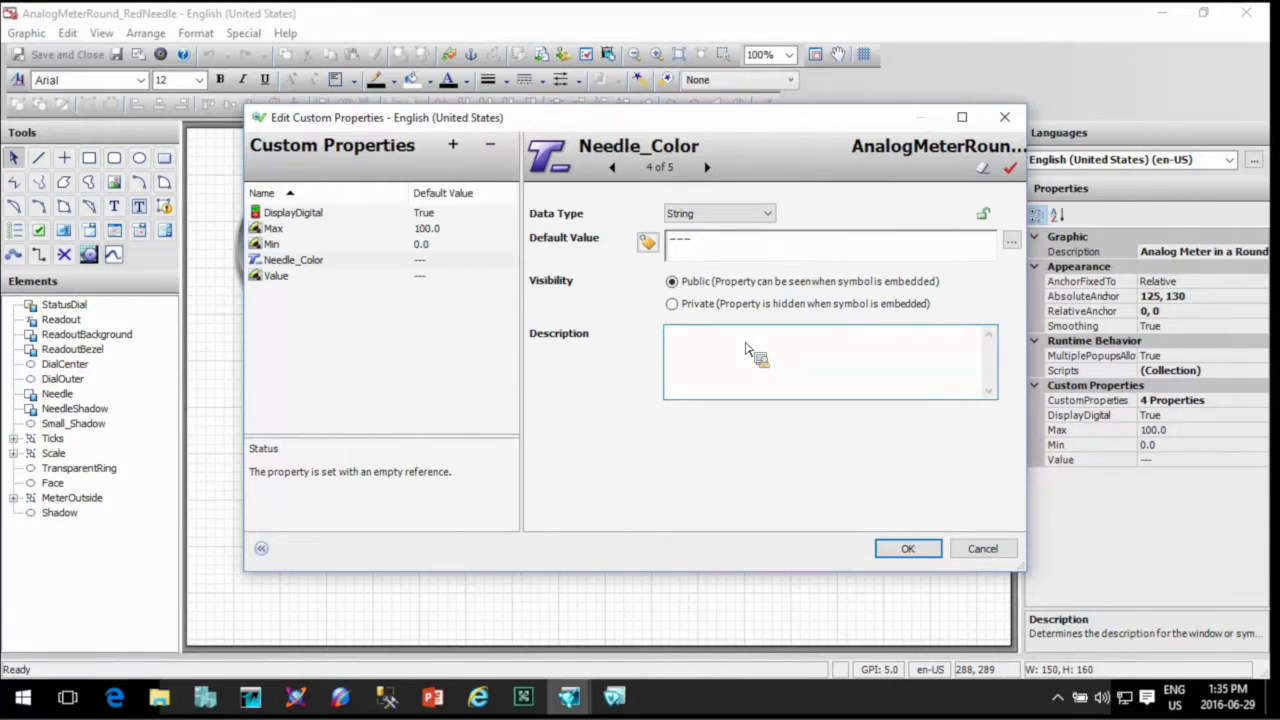
pyautogui.click(905, 549)
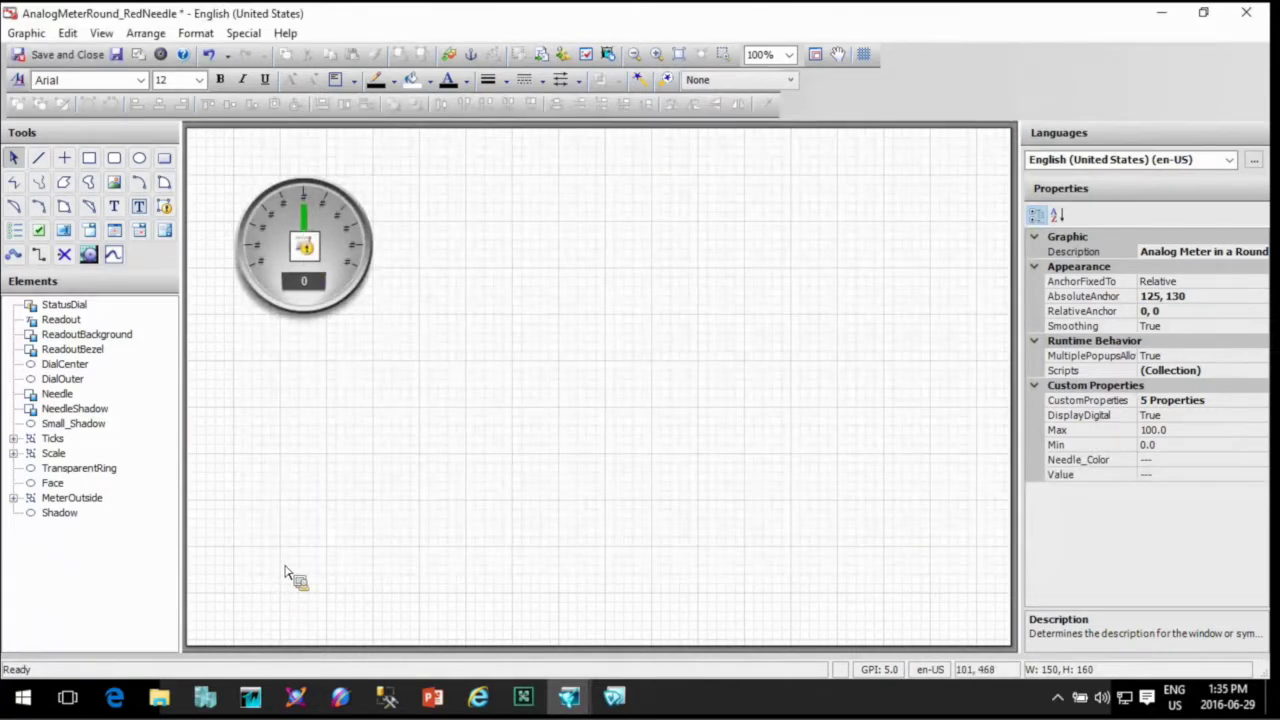
pyautogui.rightClick(312, 398)
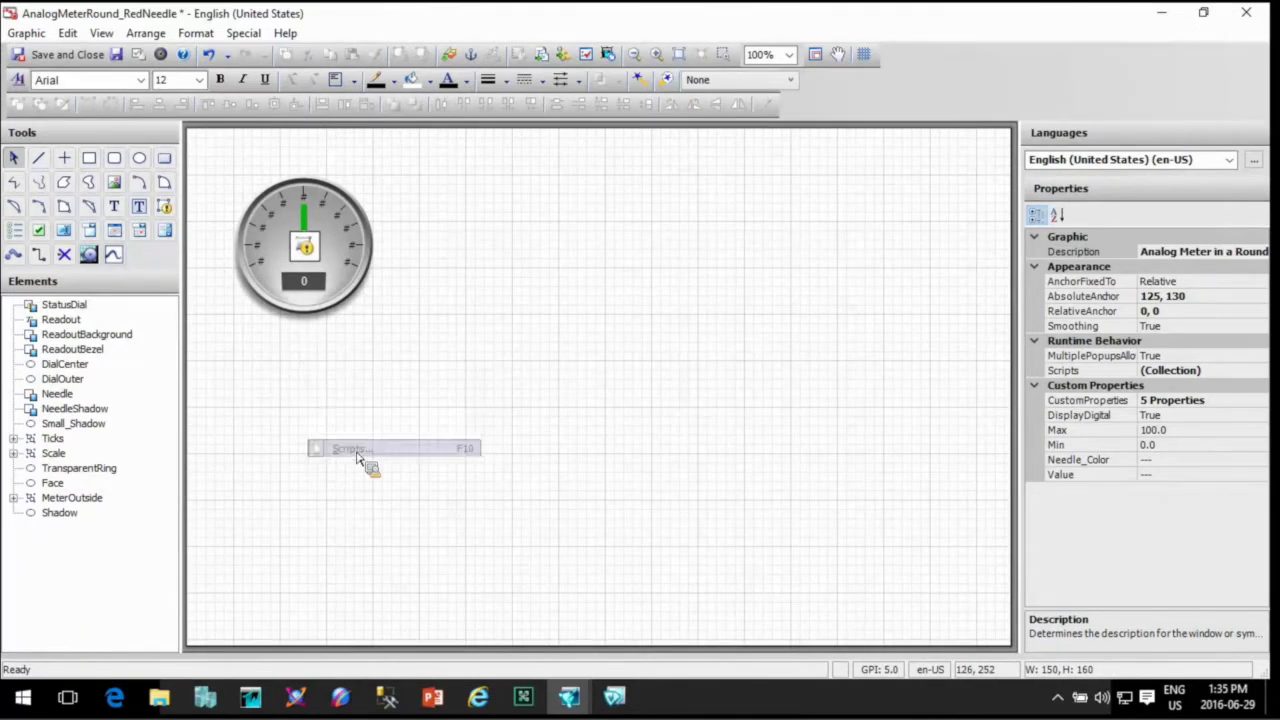
pyautogui.click(352, 449)
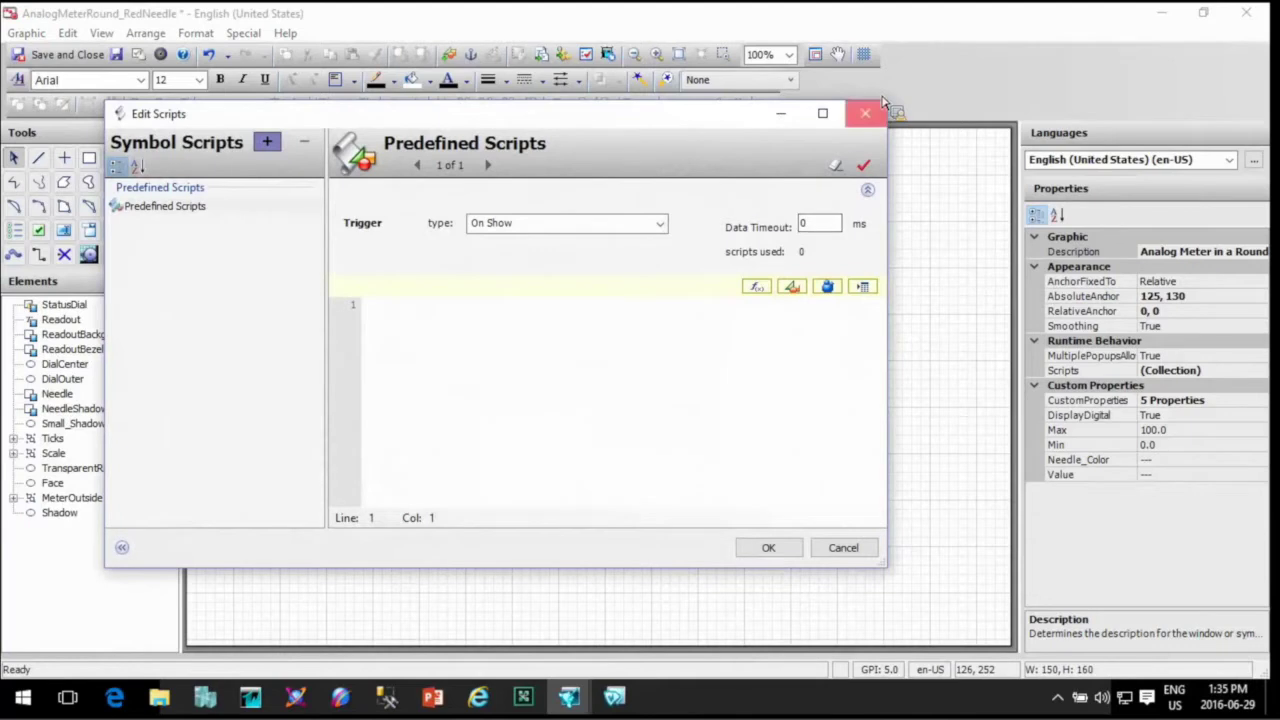
pyautogui.click(878, 106)
# Try a Fill Style animation on the Needle element, look over the available animation types and discard the change.
pyautogui.click(305, 215)
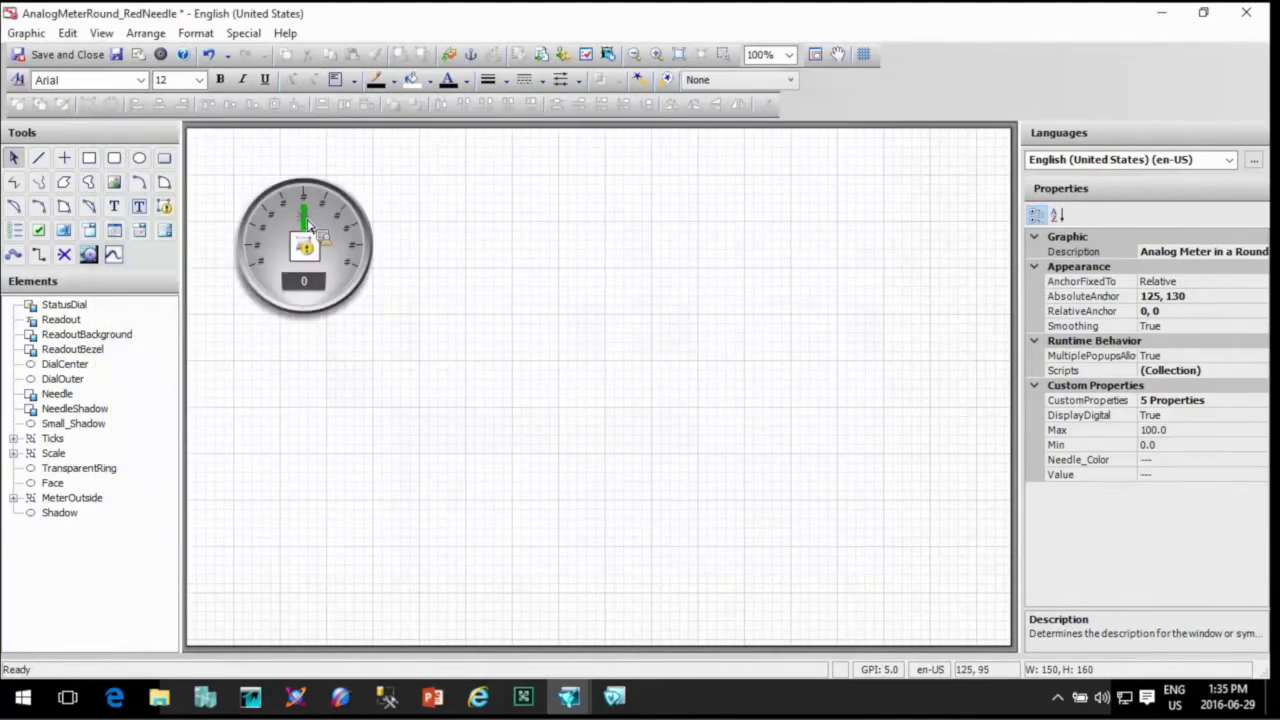
pyautogui.doubleClick(70, 397)
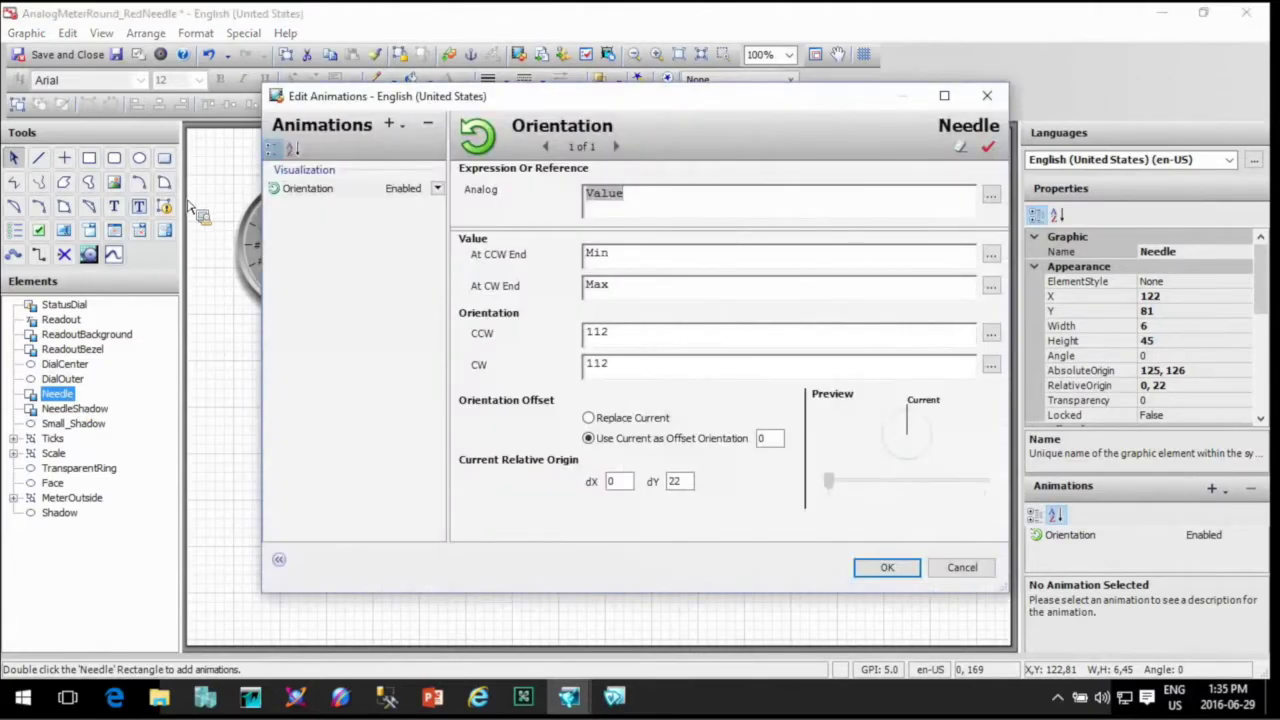
pyautogui.click(389, 124)
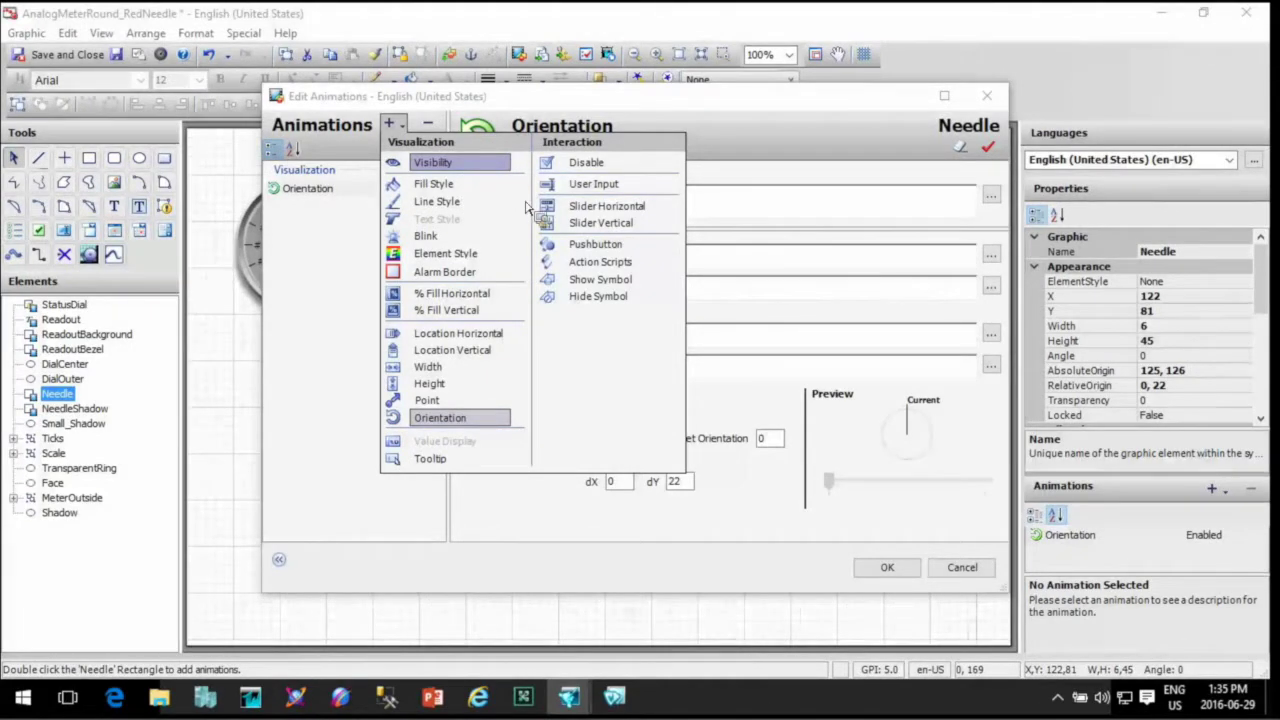
pyautogui.click(642, 189)
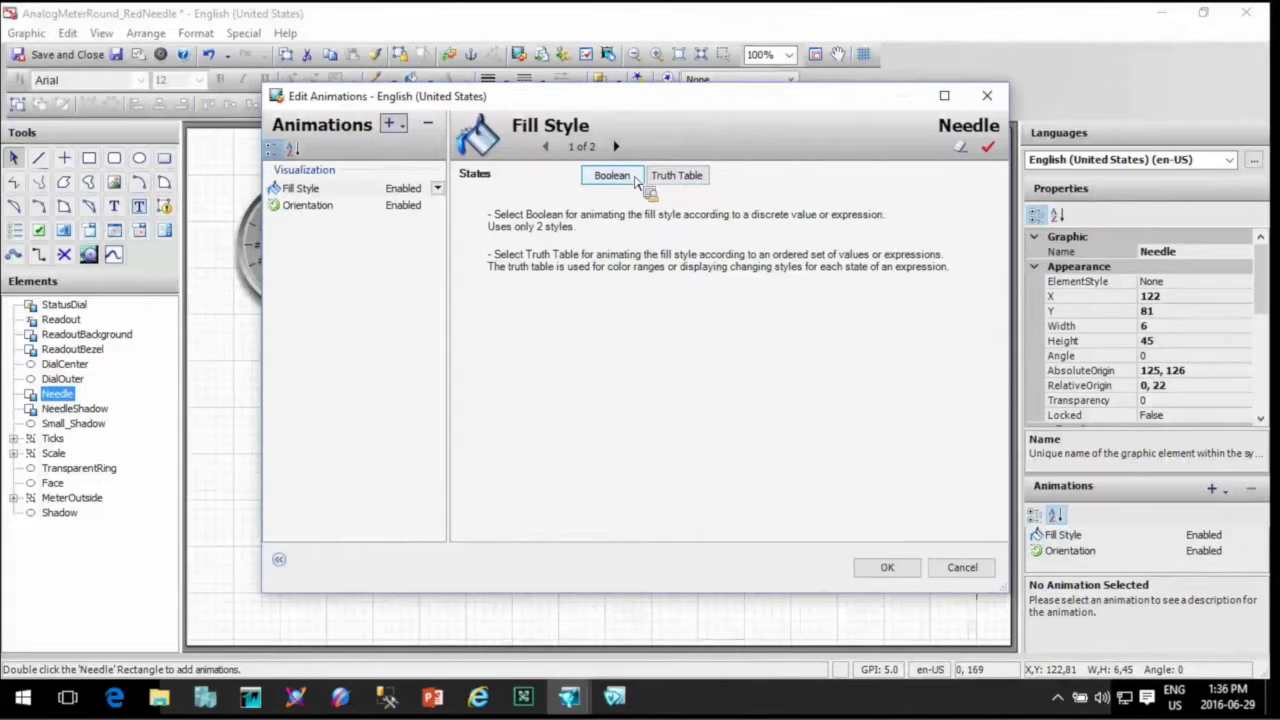
pyautogui.click(411, 131)
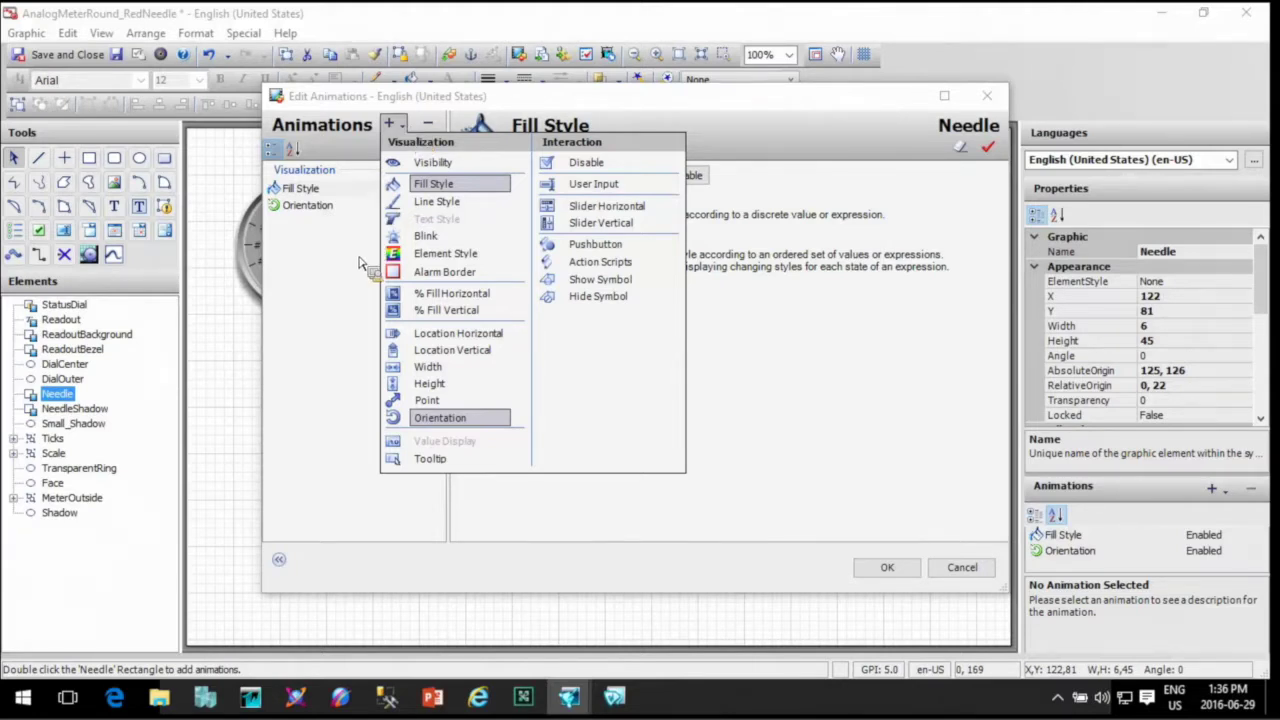
pyautogui.click(343, 290)
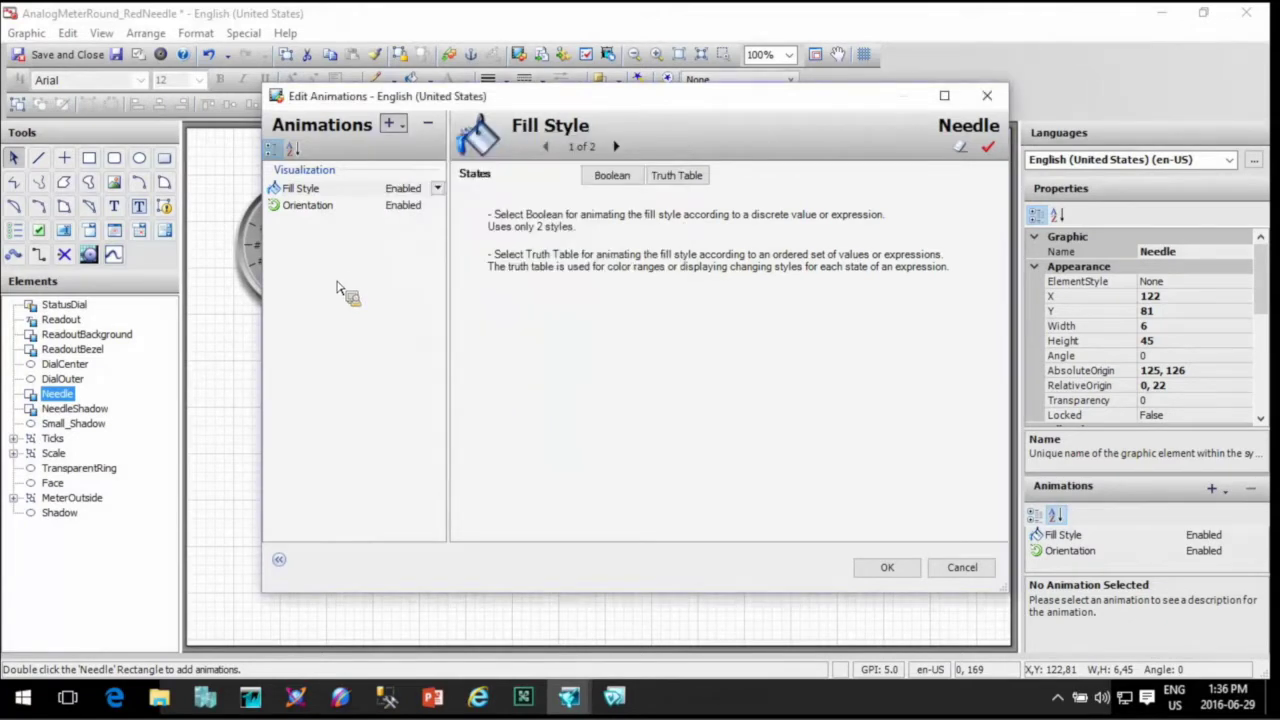
pyautogui.click(962, 567)
# Add a named script called NeedleColor to the symbol's scripts.
pyautogui.rightClick(488, 310)
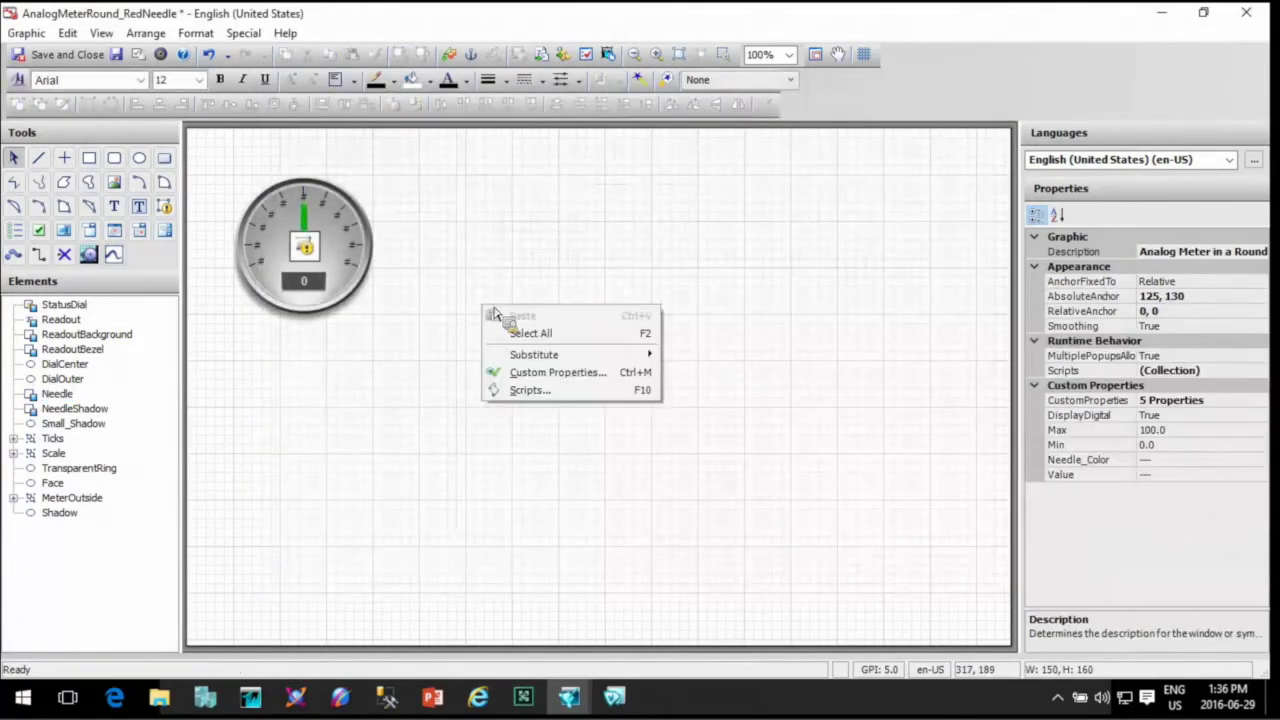
pyautogui.click(555, 391)
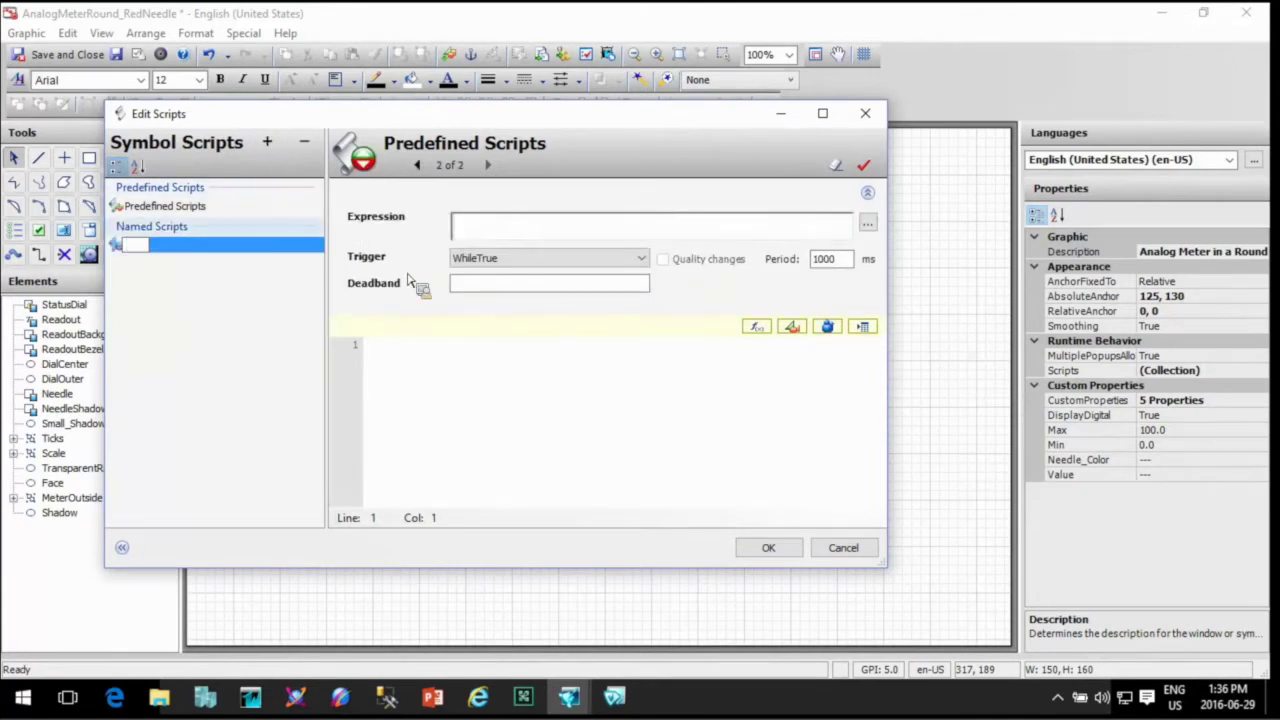
pyautogui.click(171, 257)
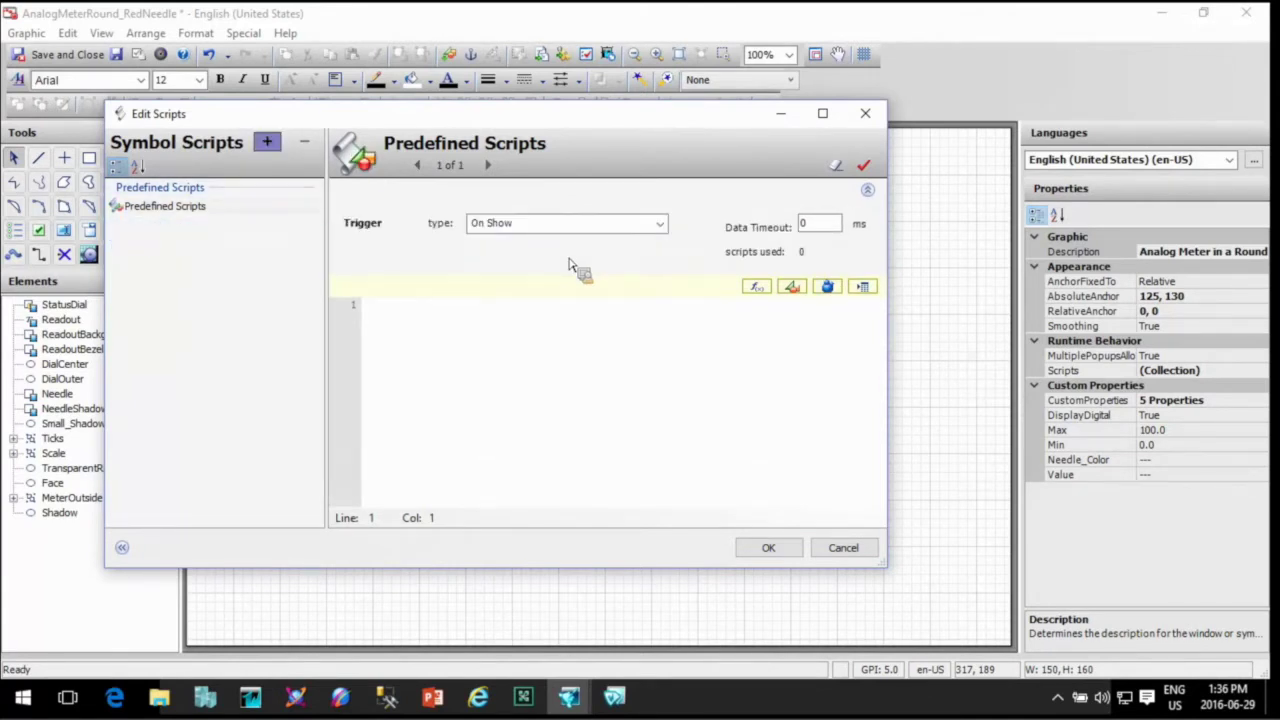
pyautogui.click(267, 141)
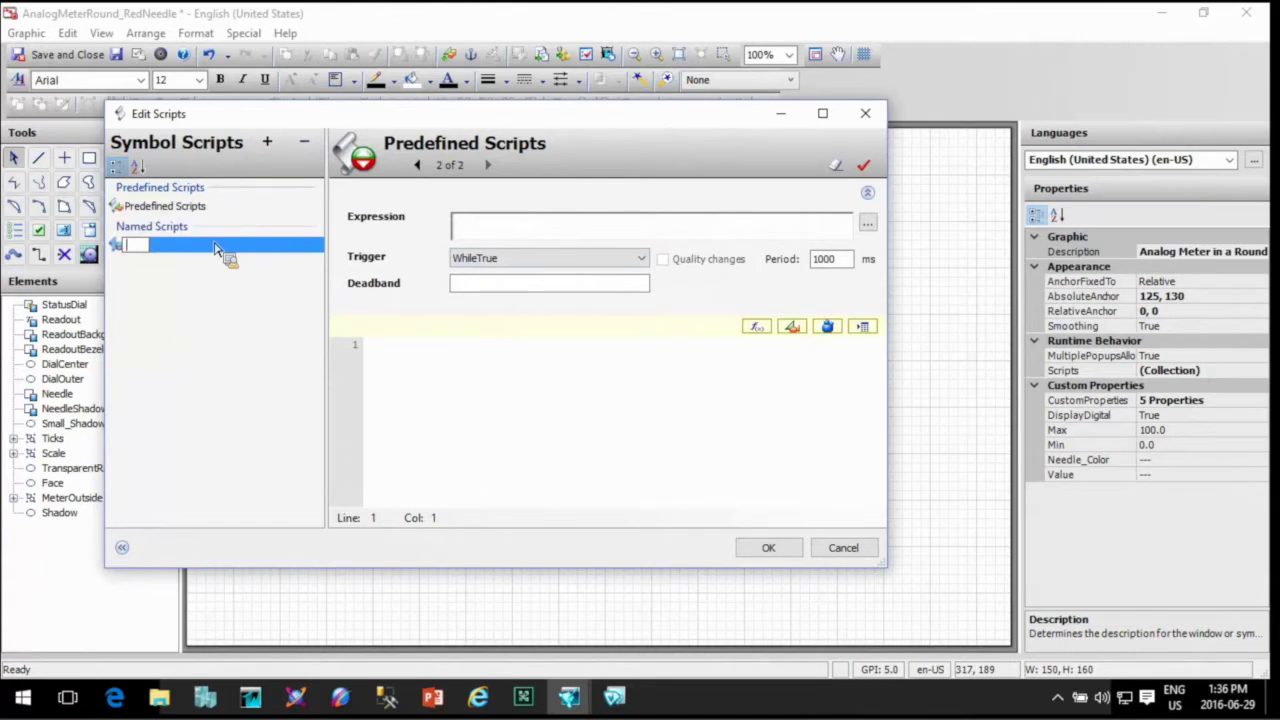
pyautogui.write('NeedleColor')
pyautogui.press('Return')
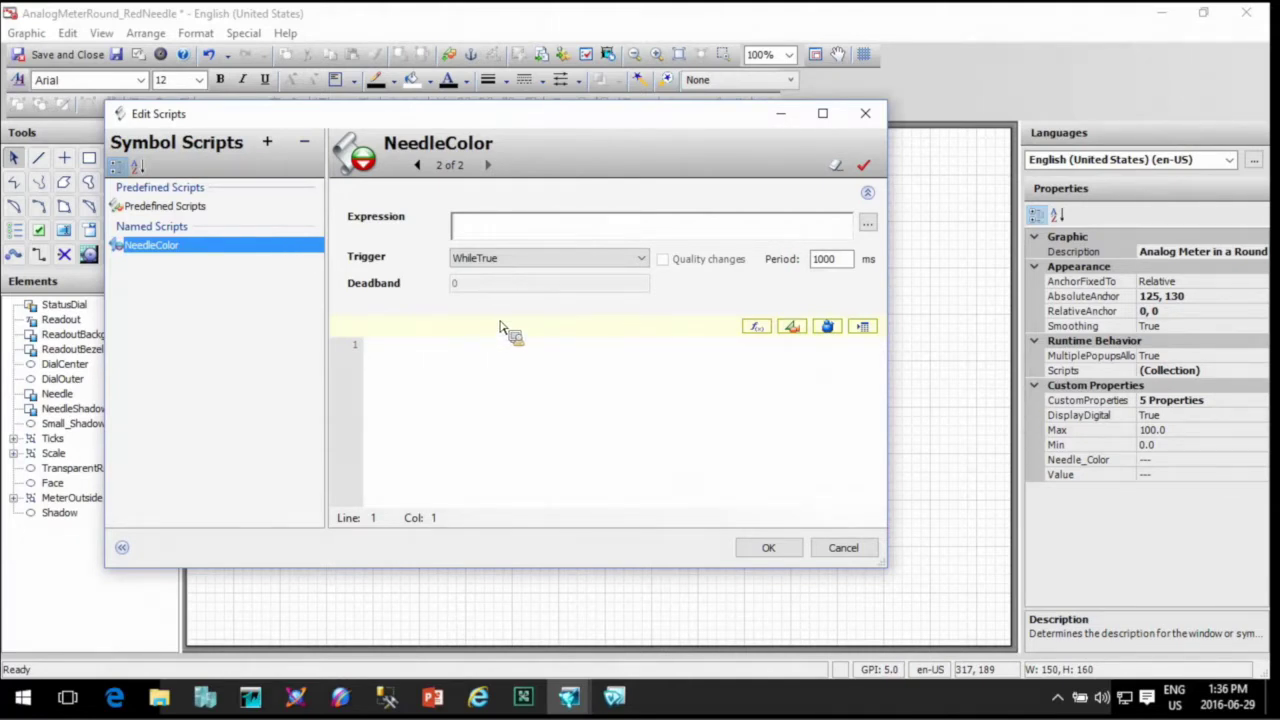
# Set the NeedleColor script's trigger to DataChange and its expression to Needle_Color.
pyautogui.click(505, 258)
pyautogui.click(503, 238)
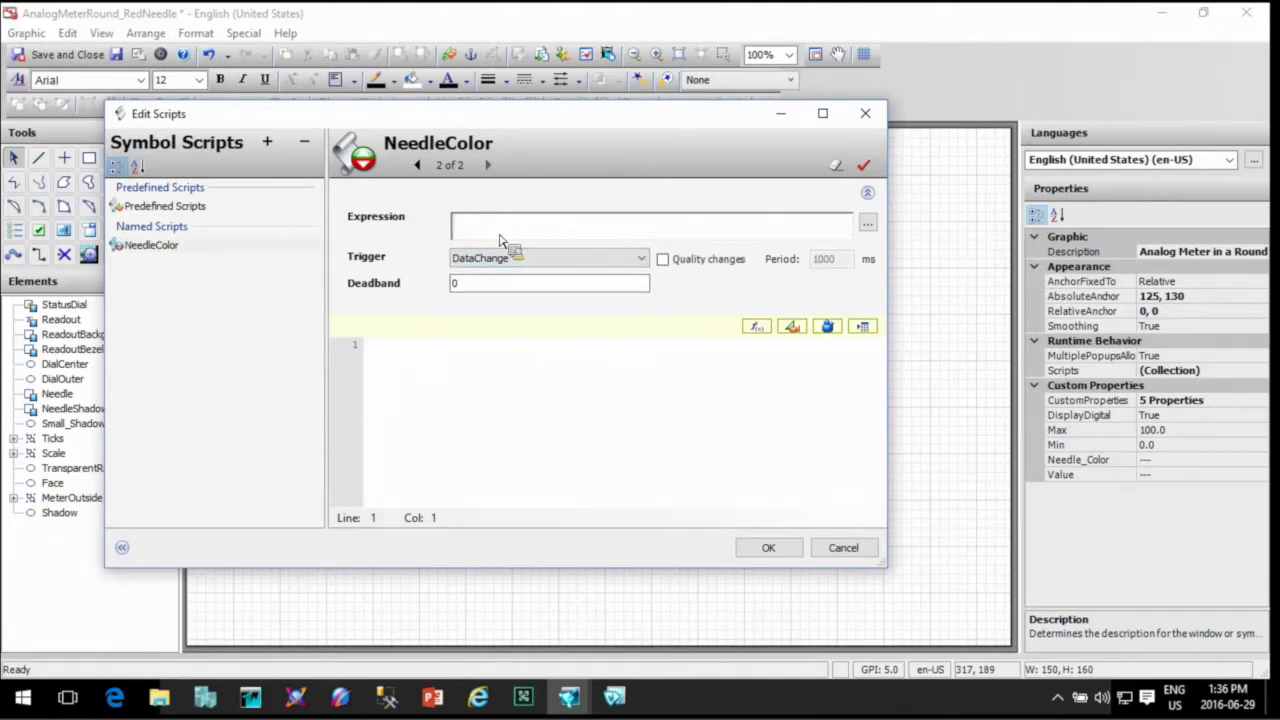
pyautogui.write('n')
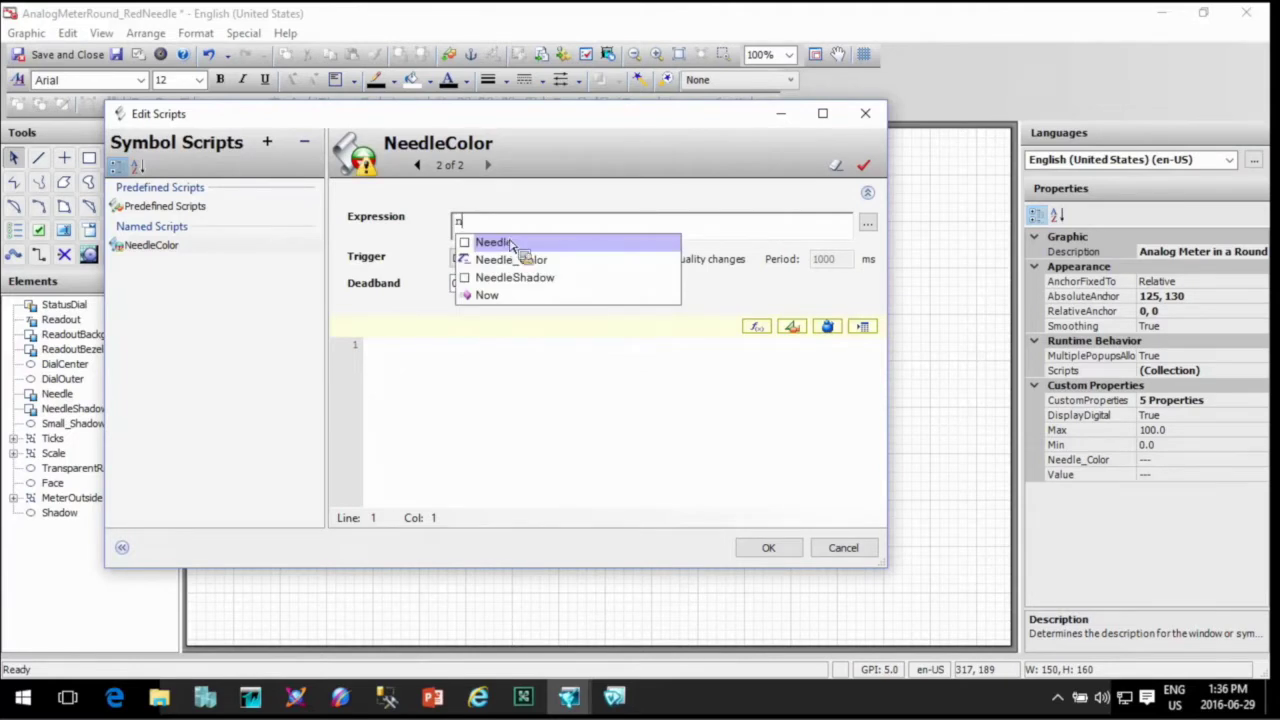
pyautogui.doubleClick(525, 262)
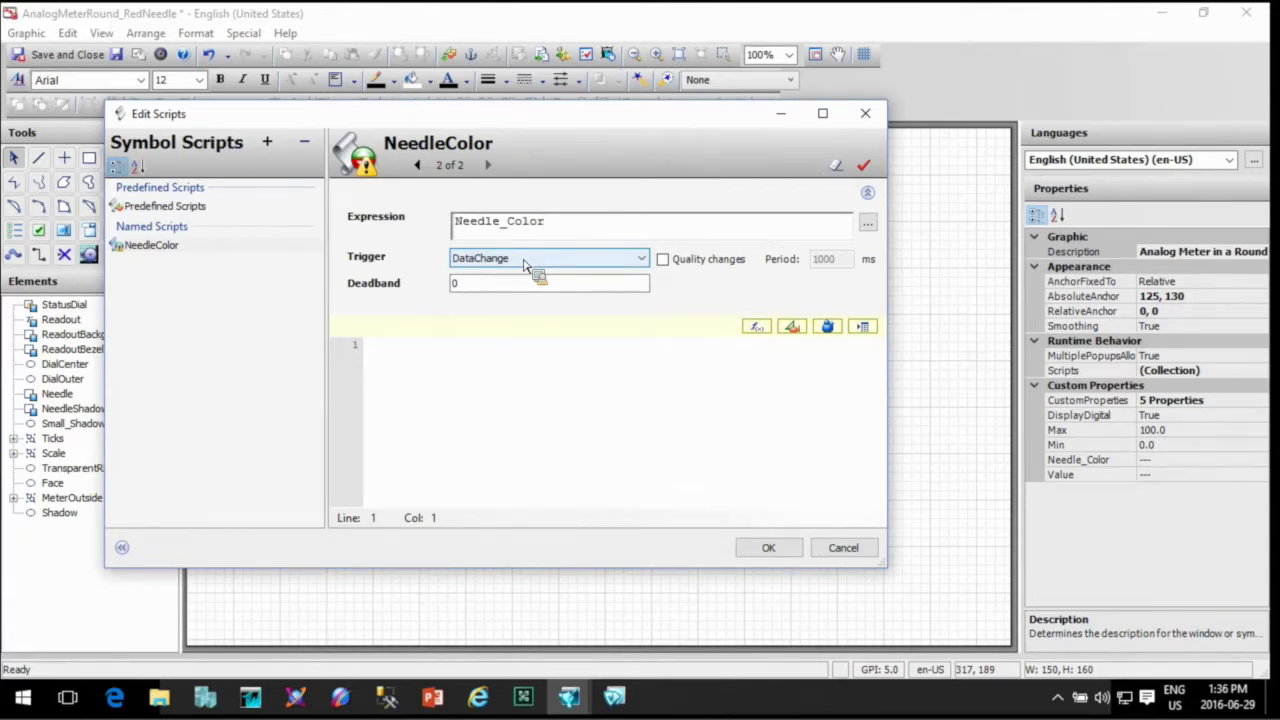
# Reference the Needle element and look through its properties in the script body, and save and close the symbol.
pyautogui.click(500, 350)
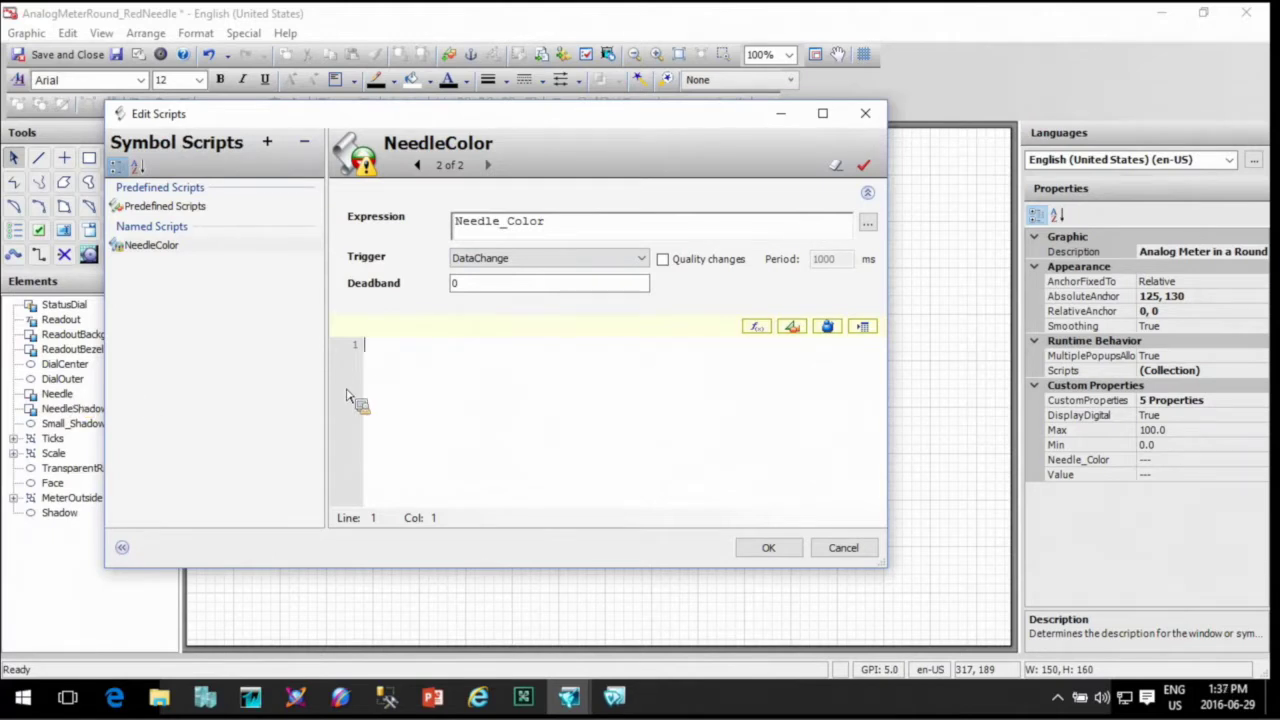
pyautogui.write('ne')
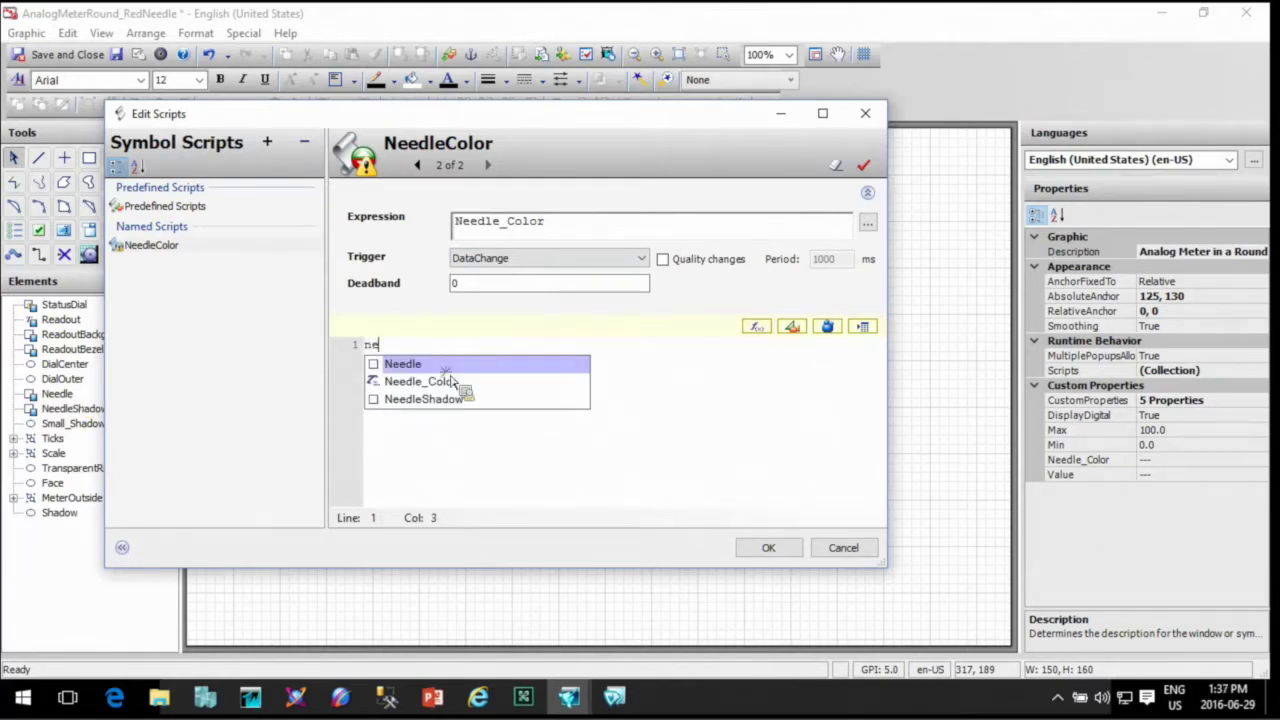
pyautogui.doubleClick(412, 366)
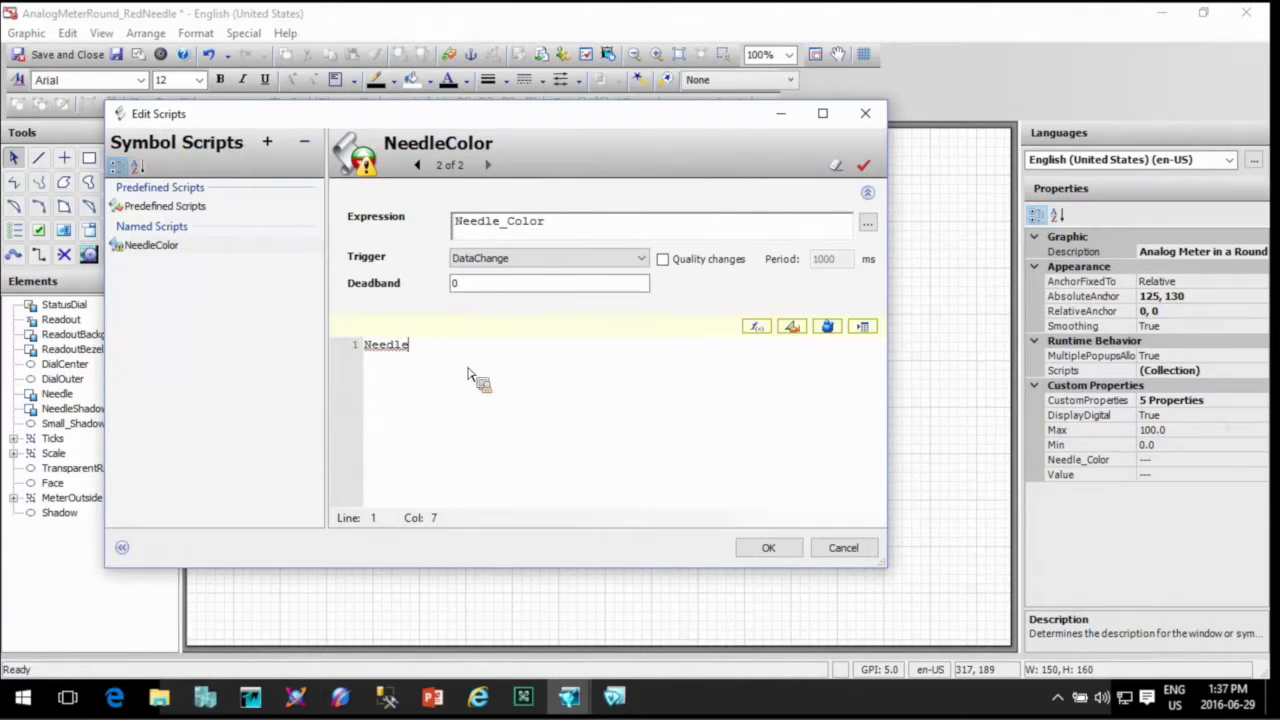
pyautogui.write('.')
pyautogui.press('Escape')
pyautogui.press('BackSpace')
pyautogui.write('.')
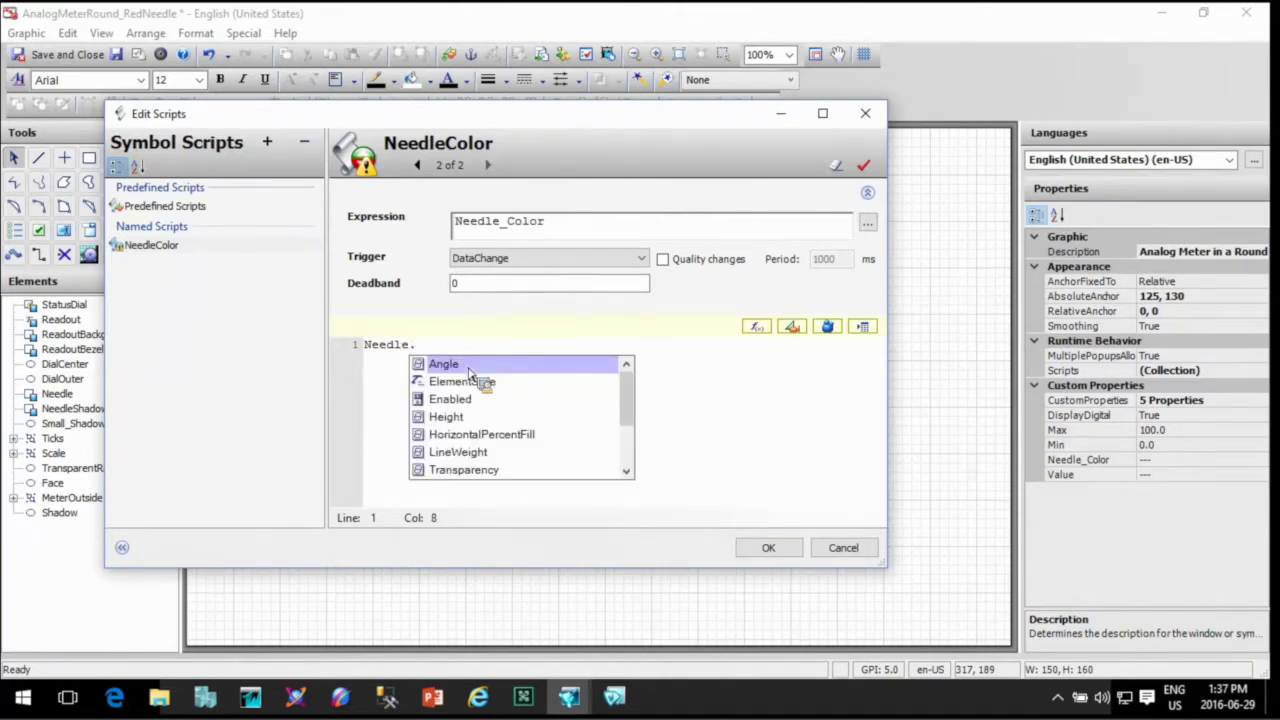
pyautogui.moveTo(630, 422)
pyautogui.mouseDown()
pyautogui.moveTo(632, 458)
pyautogui.moveTo(626, 414)
pyautogui.mouseUp()
pyautogui.click(768, 547)
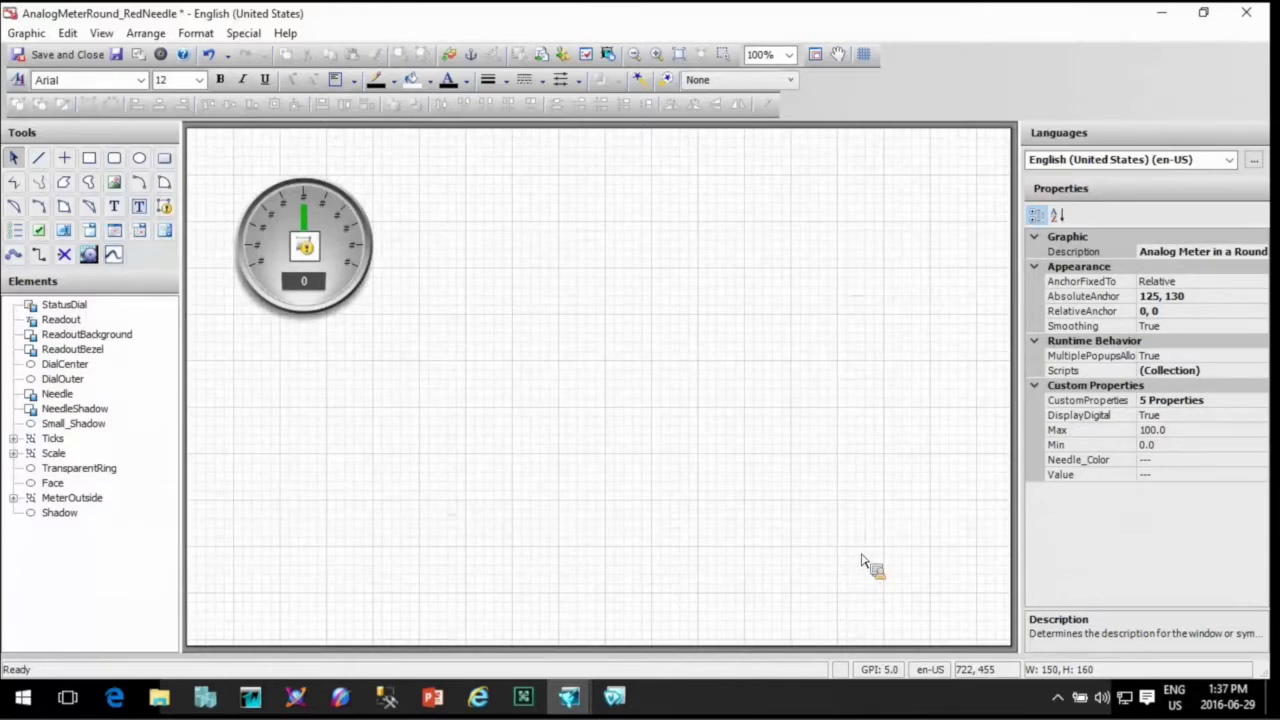
pyautogui.click(68, 55)
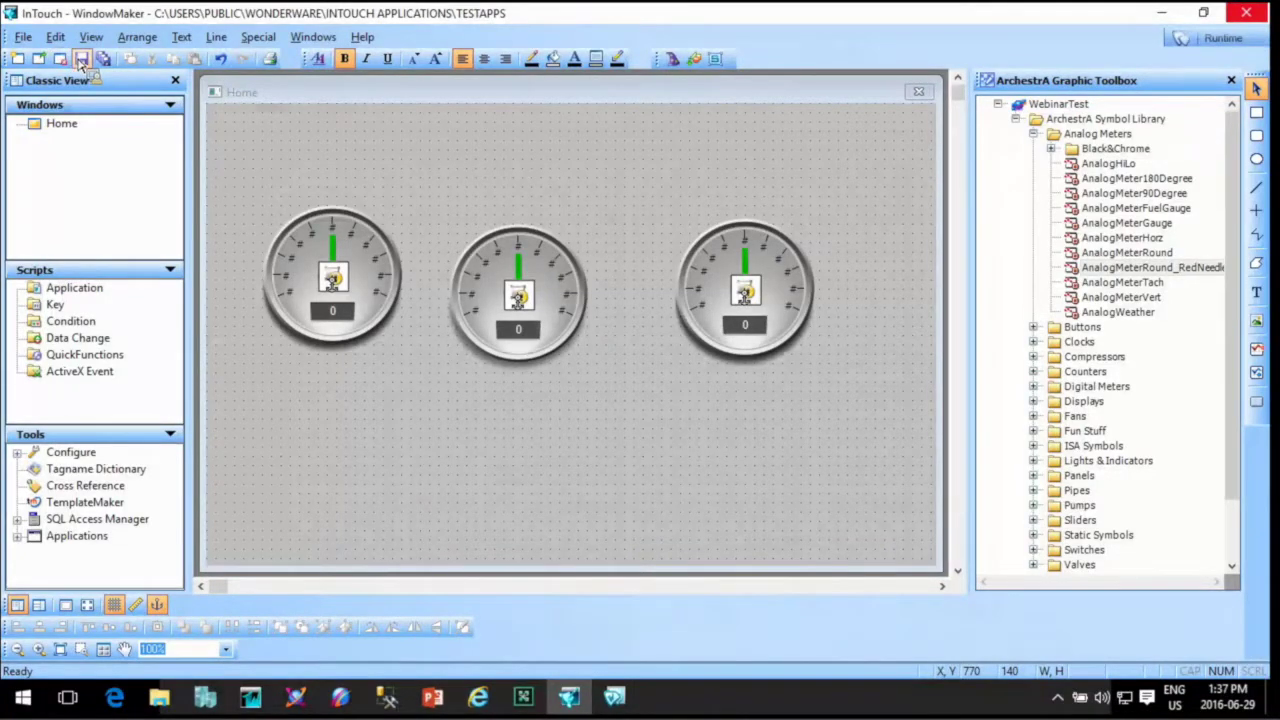
# Place an AnalogMeterRound_RedNeedle symbol below the existing meters in the Home window, browse the local tags for its Needle_Color property, and close its properties.
pyautogui.moveTo(1150, 268); pyautogui.dragTo(630, 450)
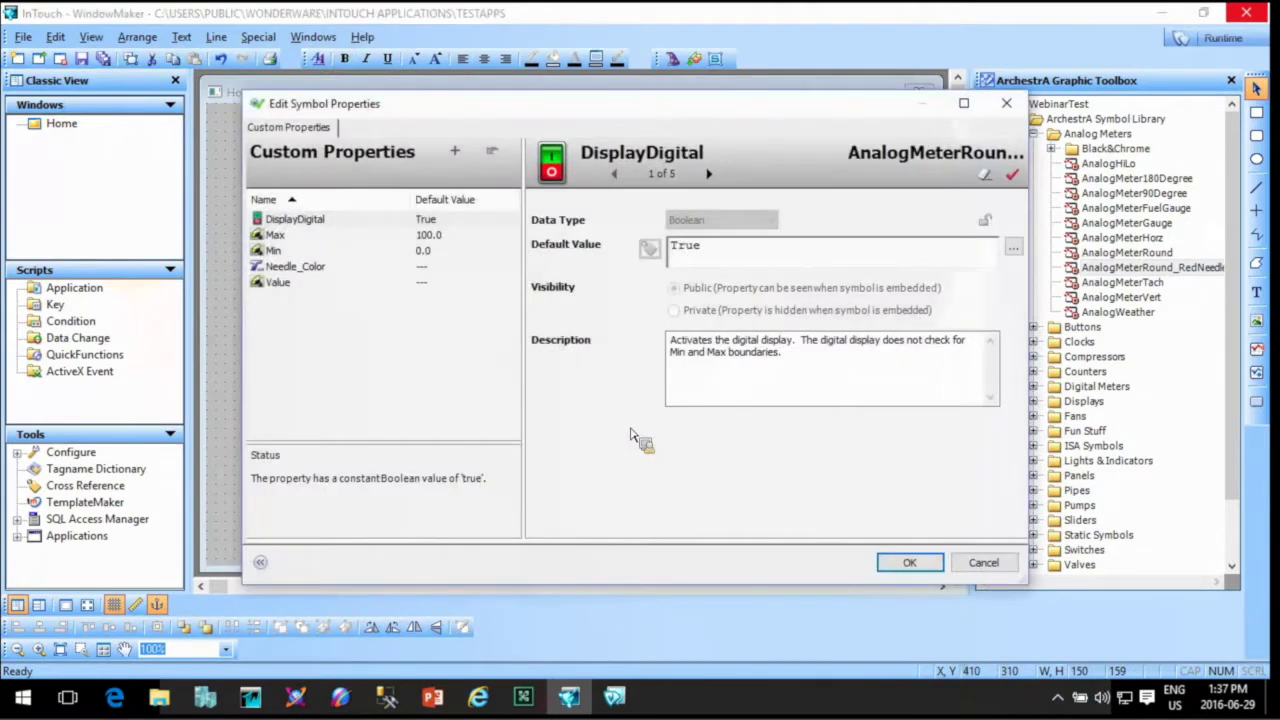
pyautogui.click(320, 270)
pyautogui.click(748, 252)
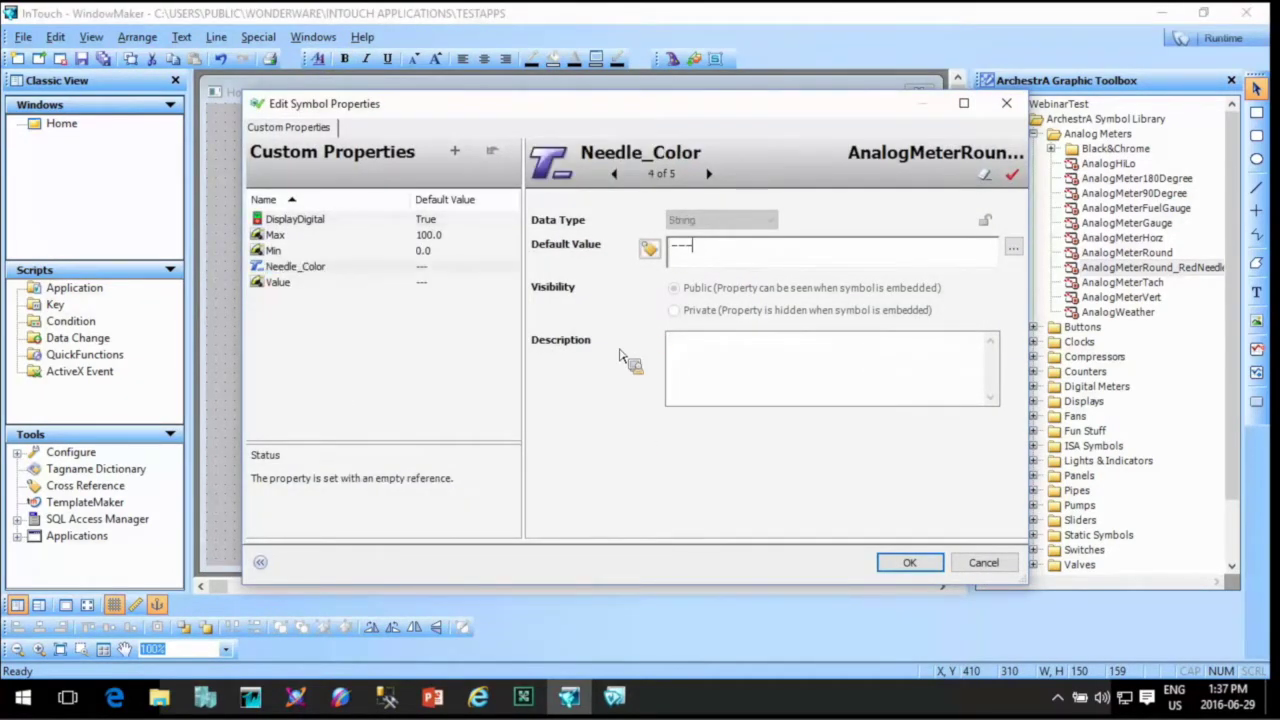
pyautogui.doubleClick(700, 250)
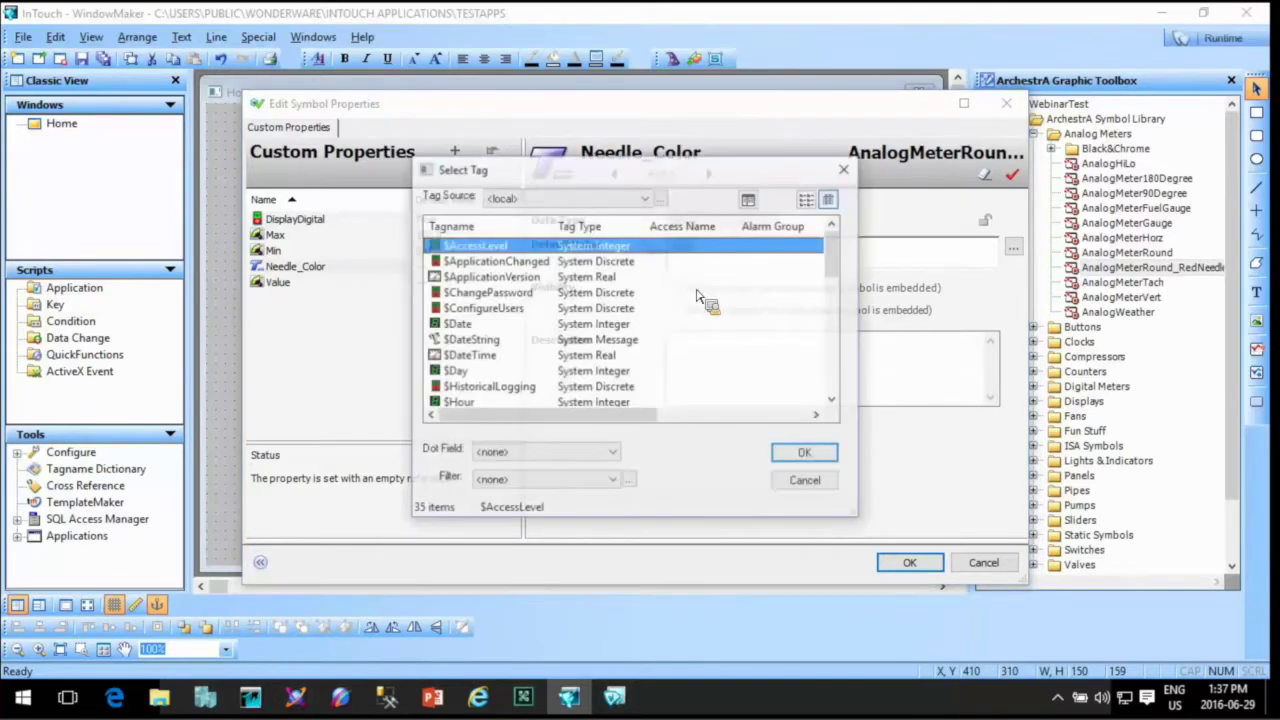
pyautogui.moveTo(834, 255); pyautogui.dragTo(832, 372)
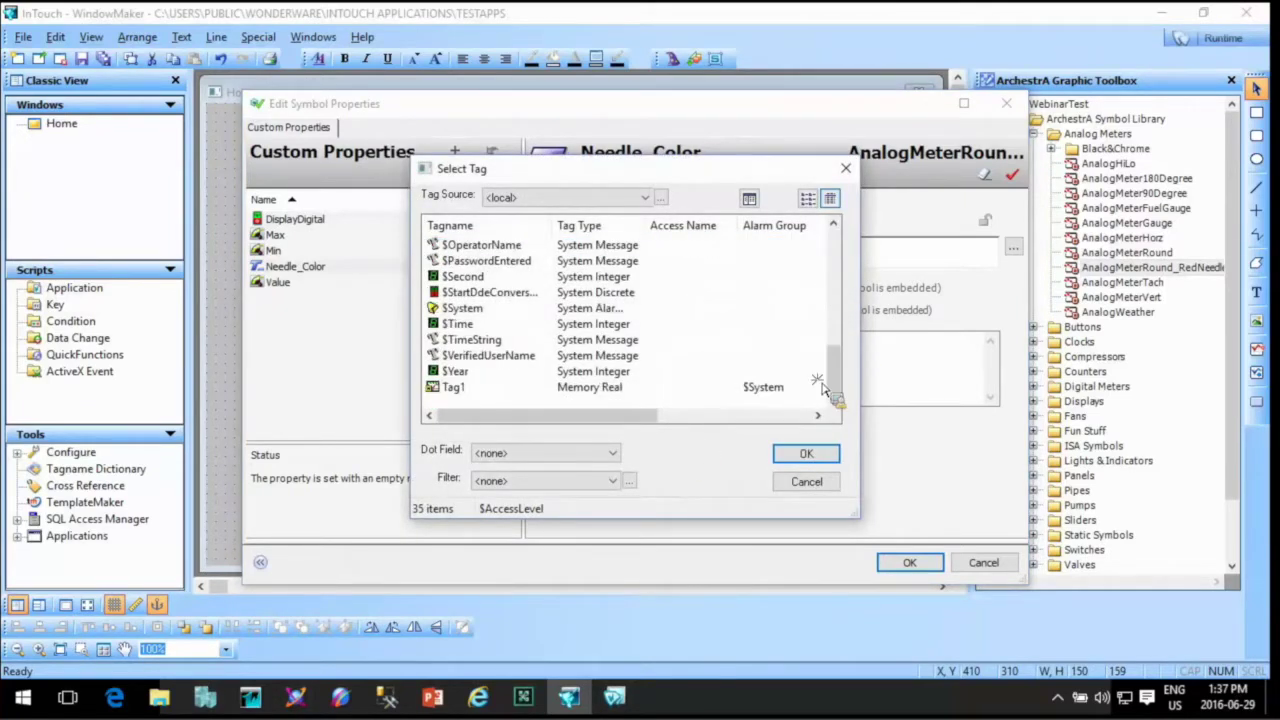
pyautogui.click(806, 482)
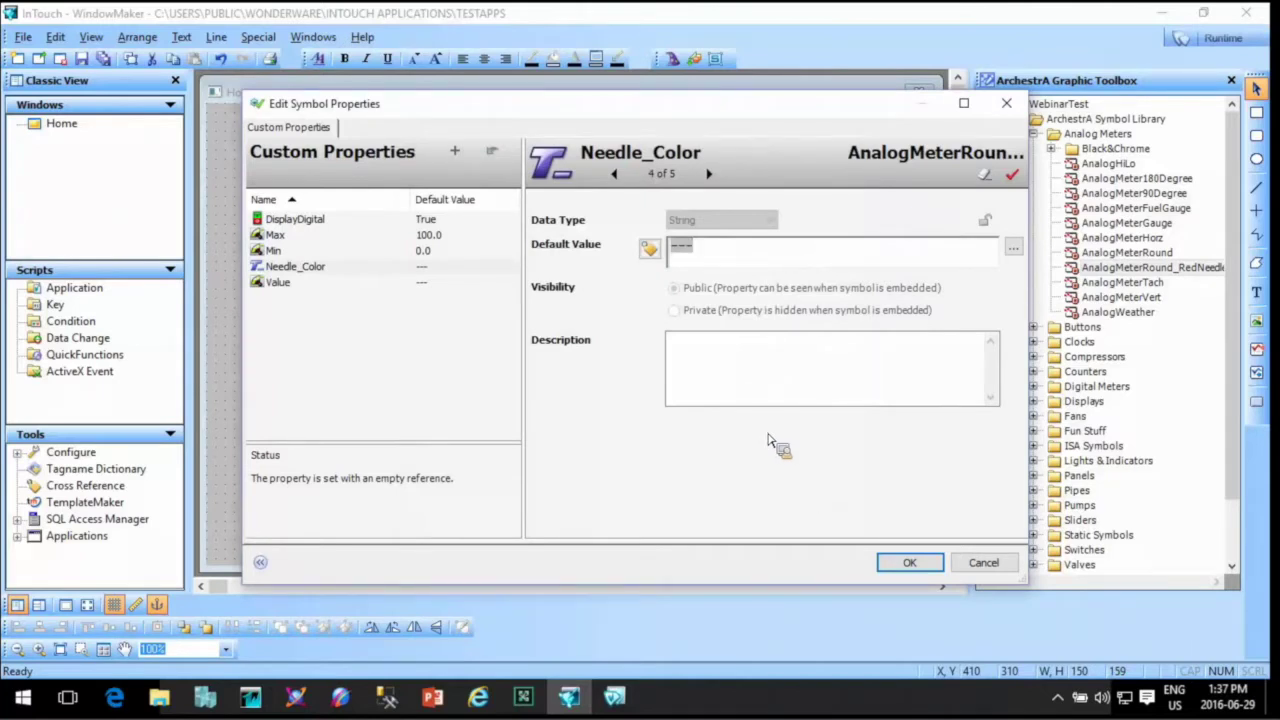
pyautogui.click(652, 248)
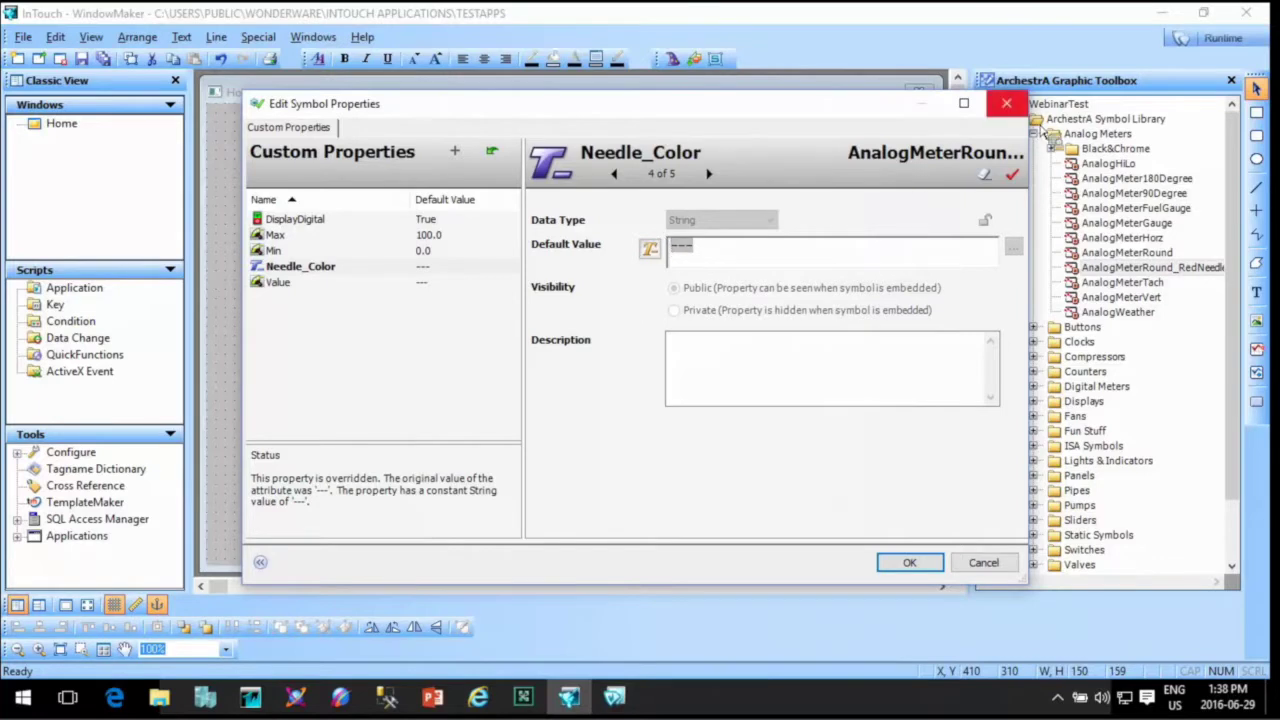
pyautogui.click(1006, 103)
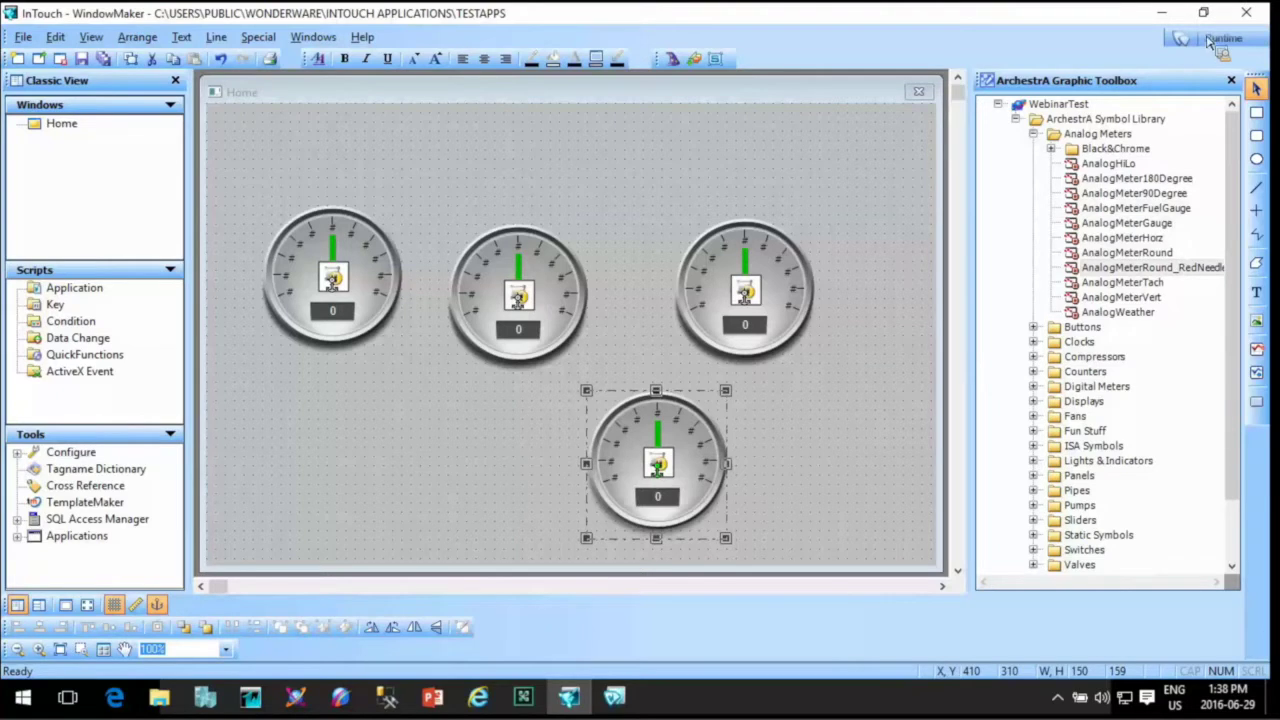
# Undo the last change to the new meter, save the Home window and close WindowMaker.
pyautogui.hotkey('ctrl', 'z')
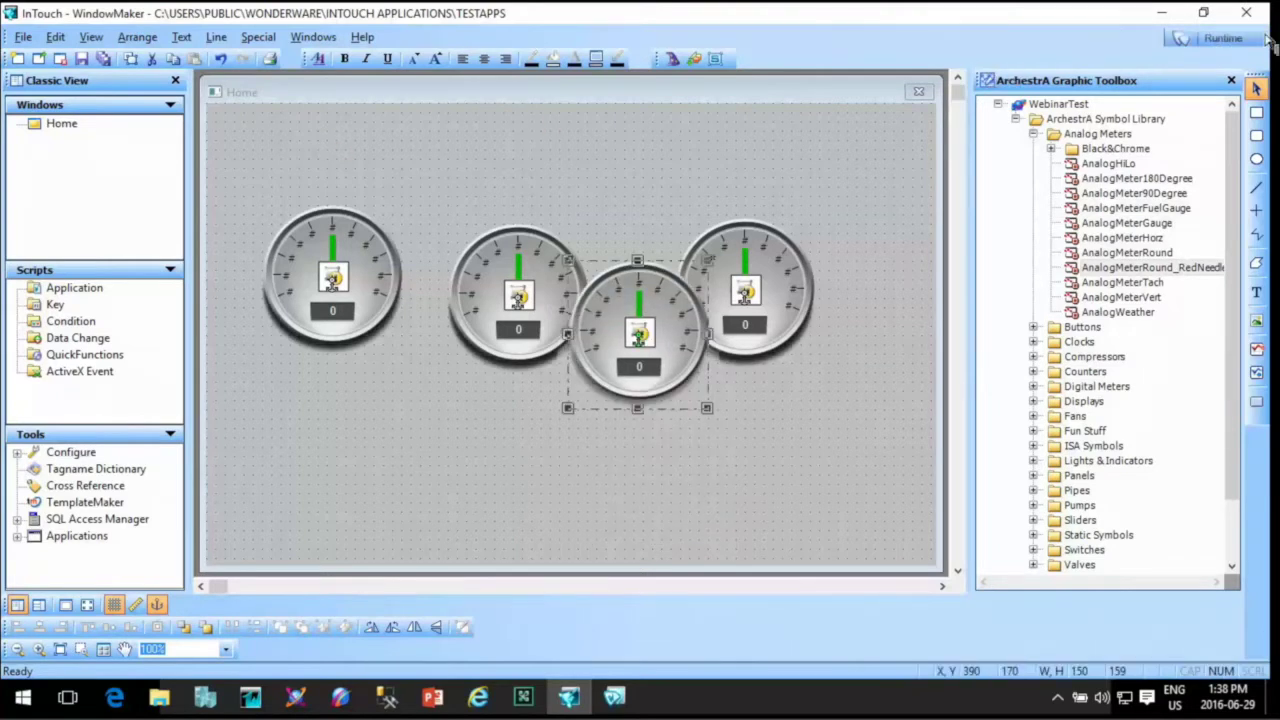
pyautogui.click(83, 59)
pyautogui.click(508, 468)
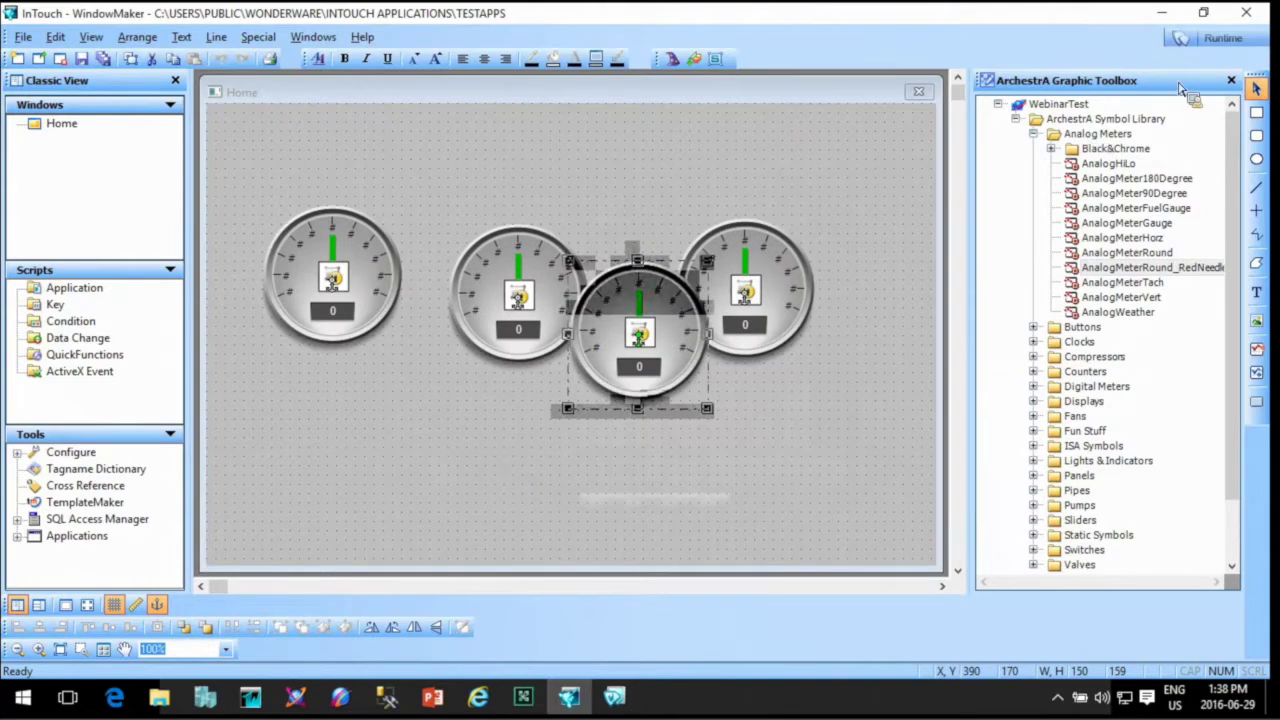
pyautogui.click(1246, 12)
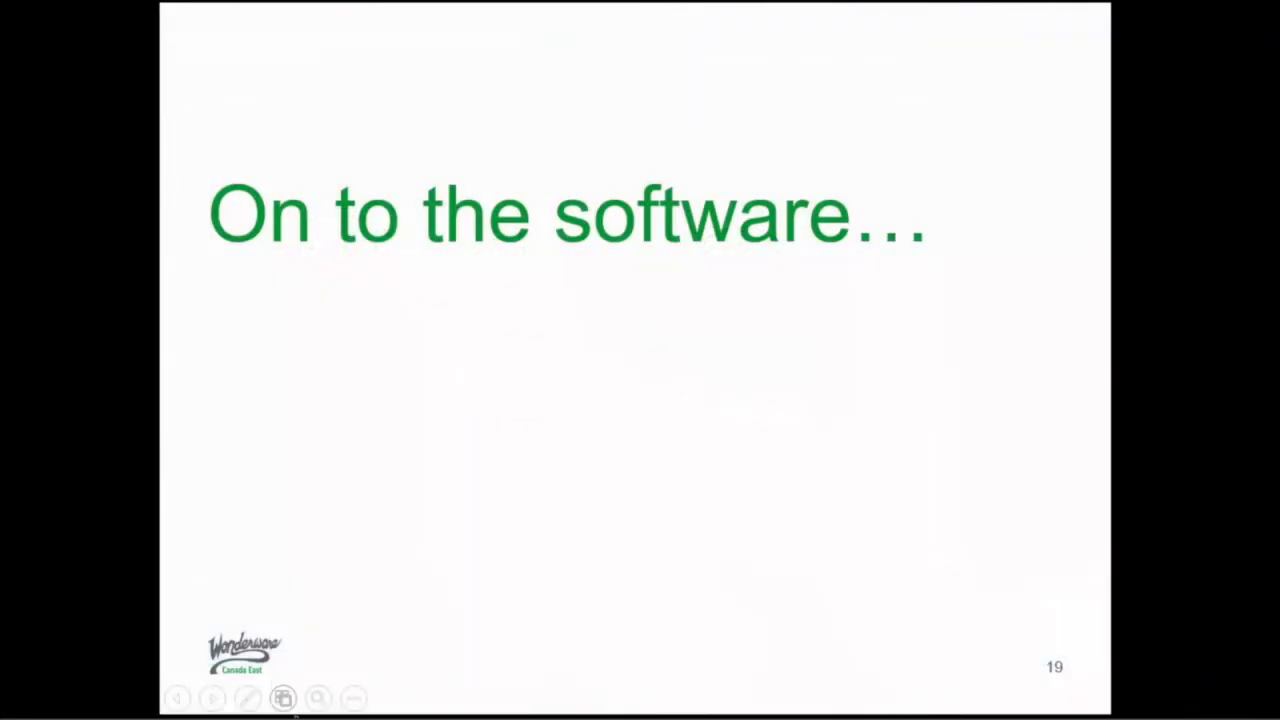
# Decline starting WindowMaker, close the still-running WindowViewer and switch to the InTouch Application Manager.
pyautogui.press('super')
pyautogui.click(250, 697)
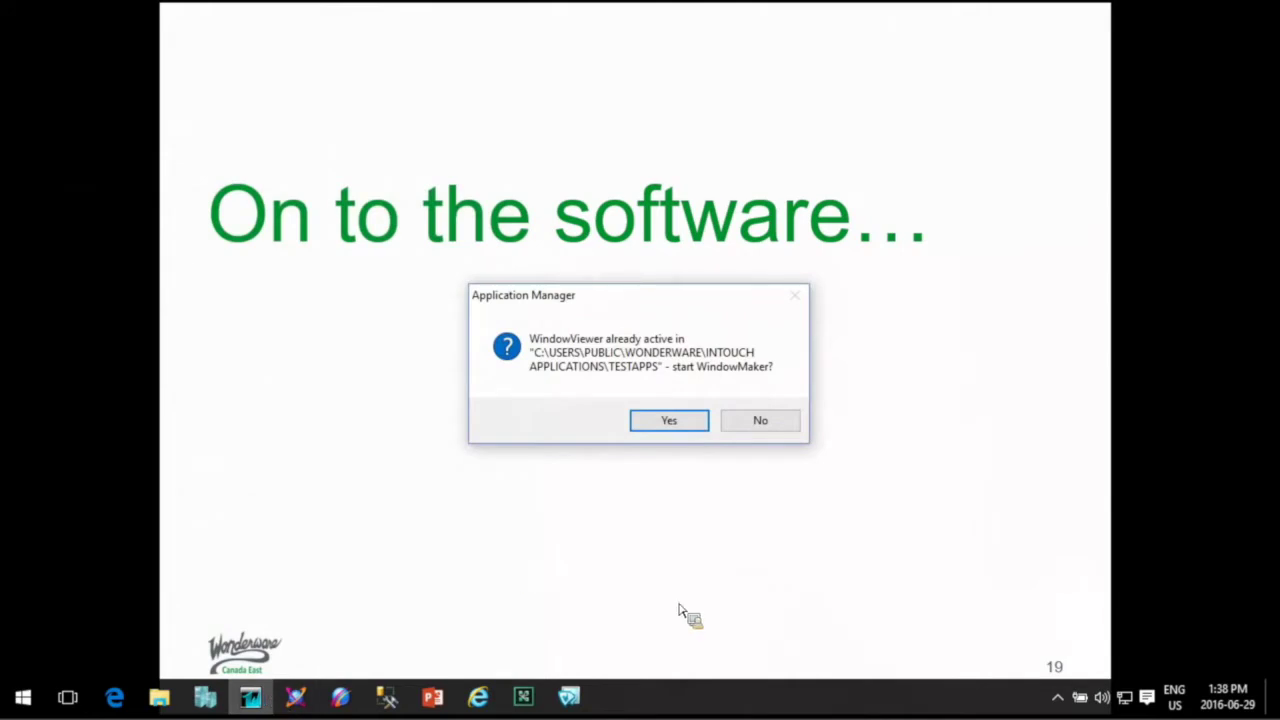
pyautogui.click(758, 424)
pyautogui.press('super')
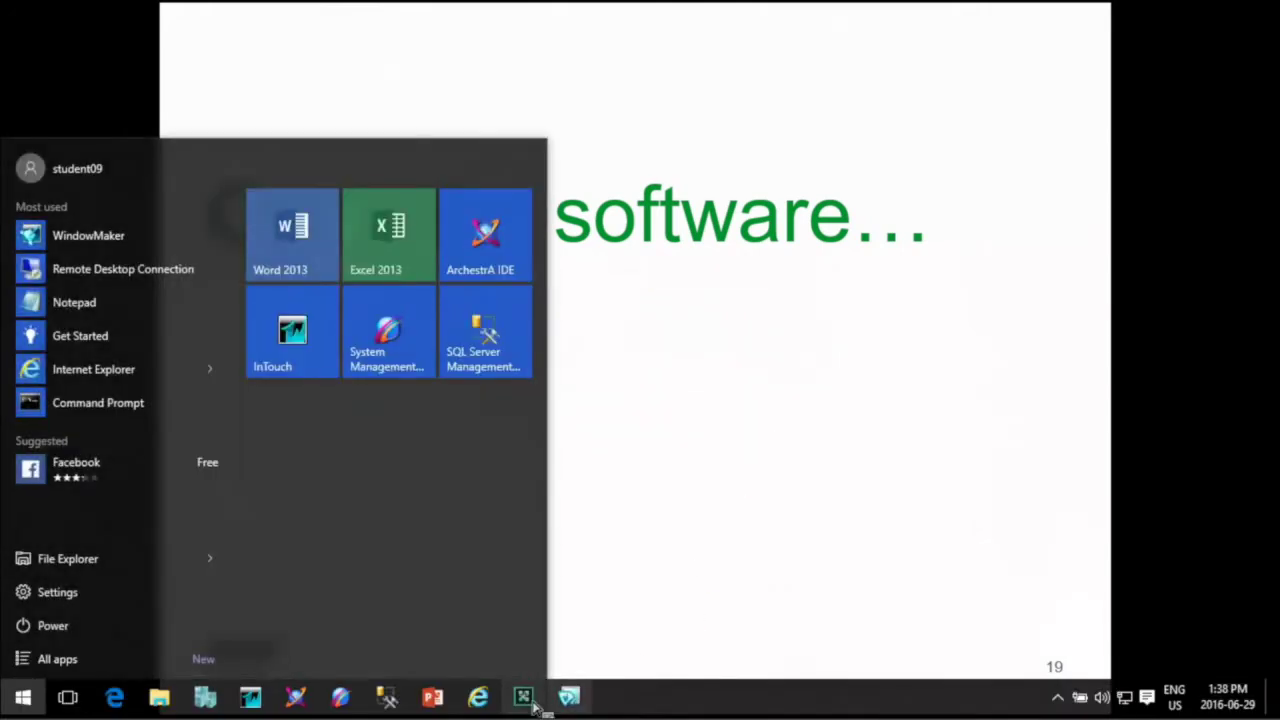
pyautogui.rightClick(569, 697)
pyautogui.click(568, 668)
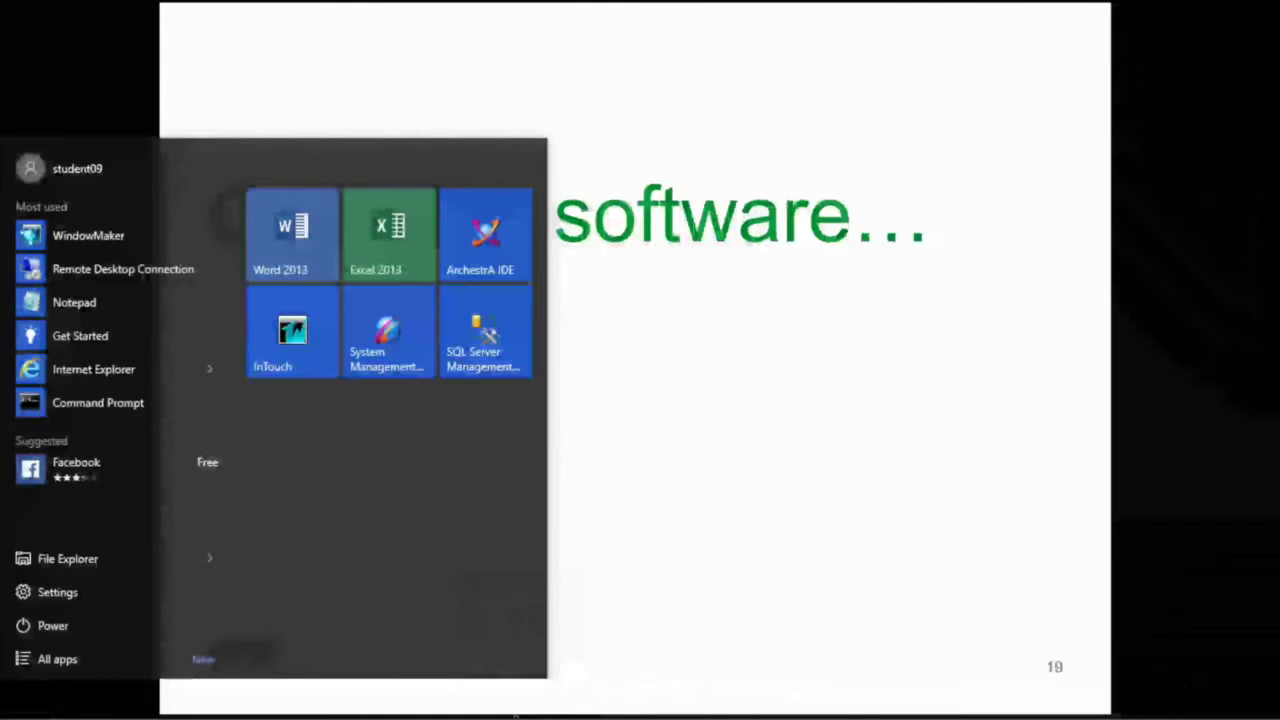
pyautogui.press('super')
pyautogui.click(266, 697)
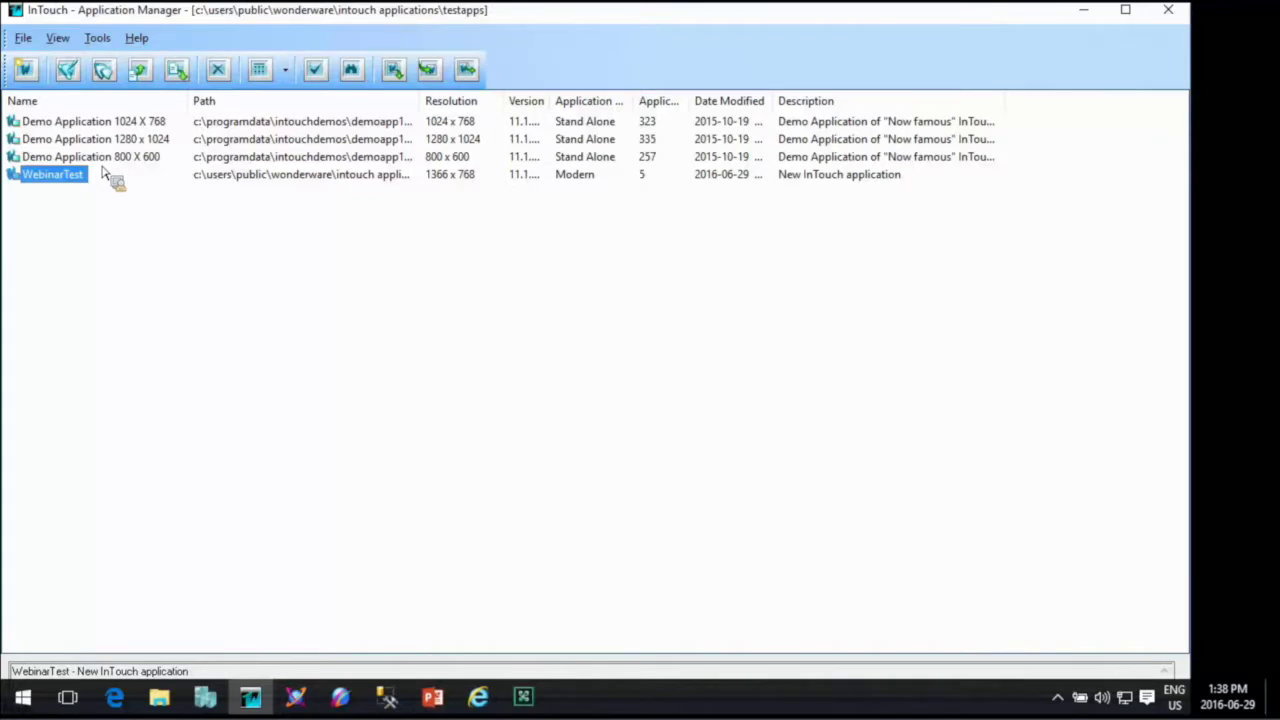
# Find InTouch applications using the demoapp1_800 - Copy folder in Documents as the starting directory.
pyautogui.click(351, 70)
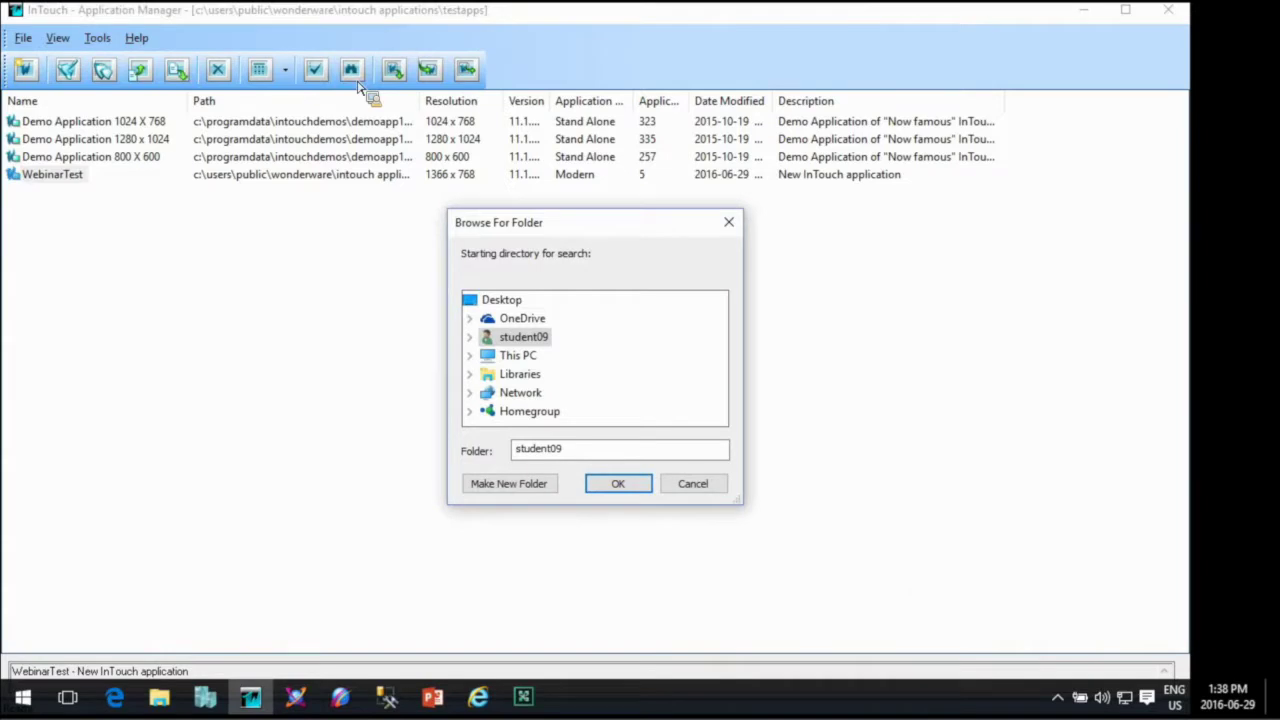
pyautogui.click(470, 355)
pyautogui.doubleClick(543, 338)
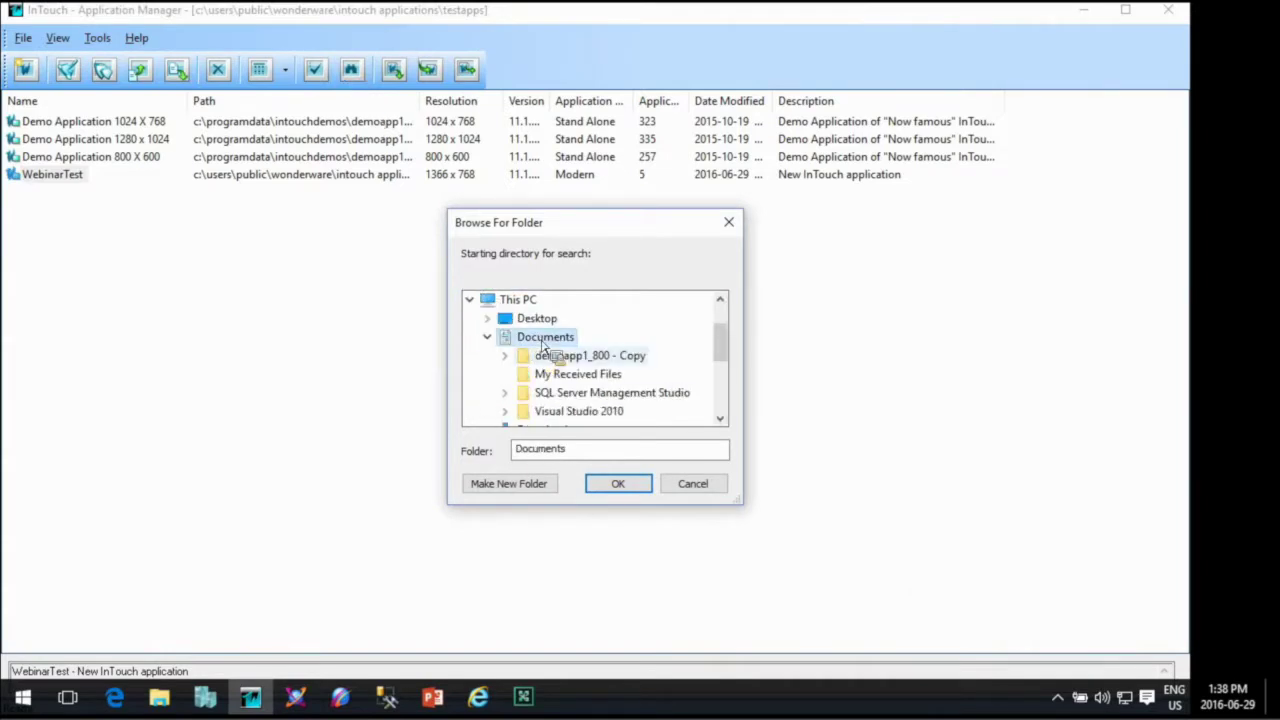
pyautogui.doubleClick(590, 356)
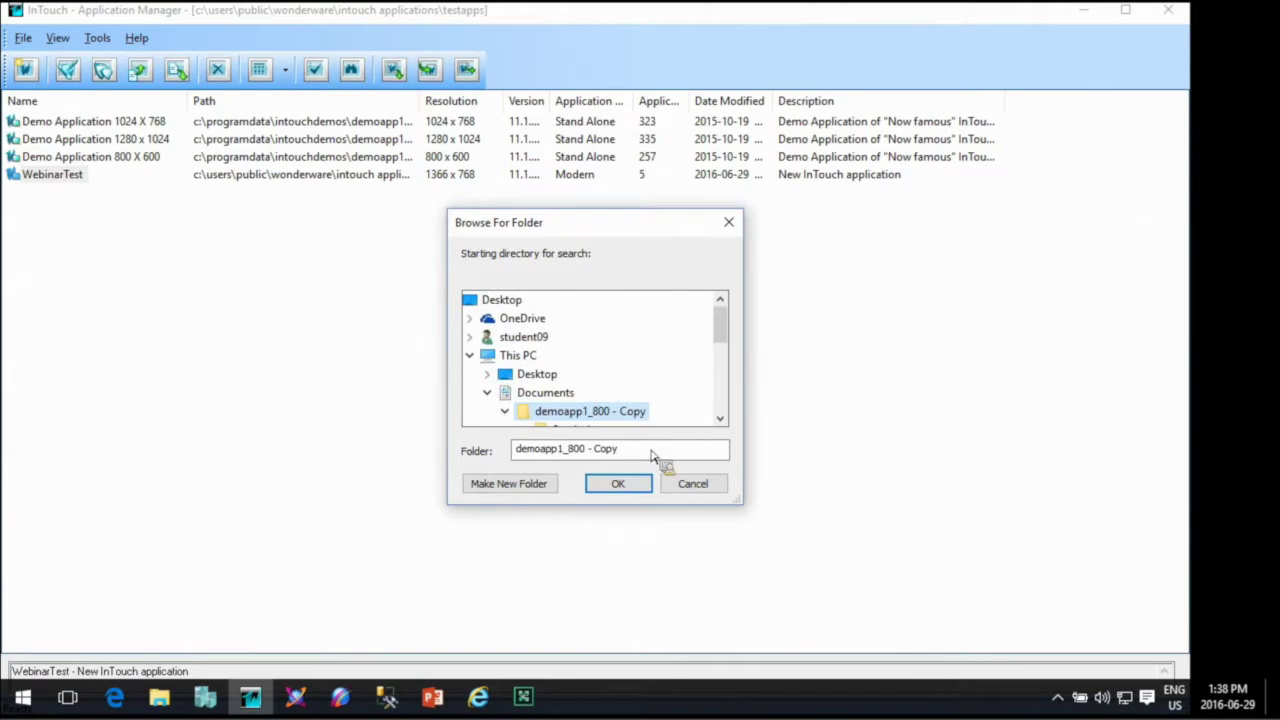
pyautogui.click(640, 486)
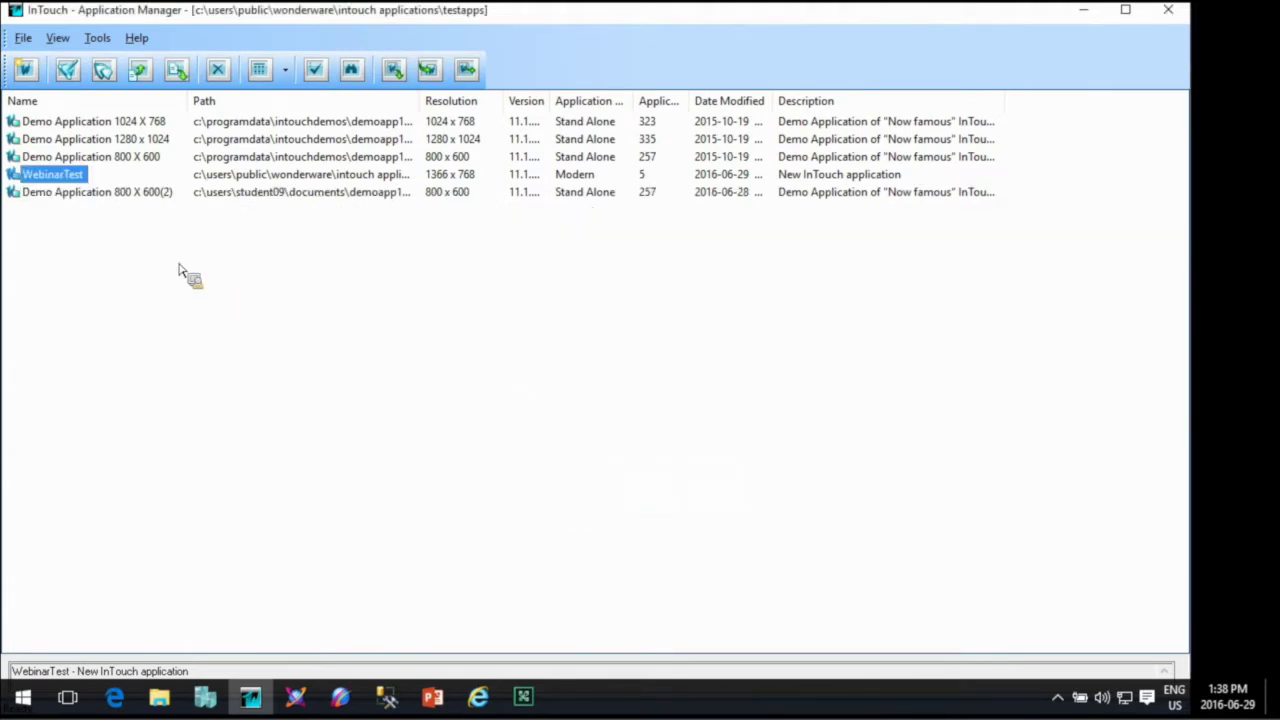
pyautogui.click(138, 199)
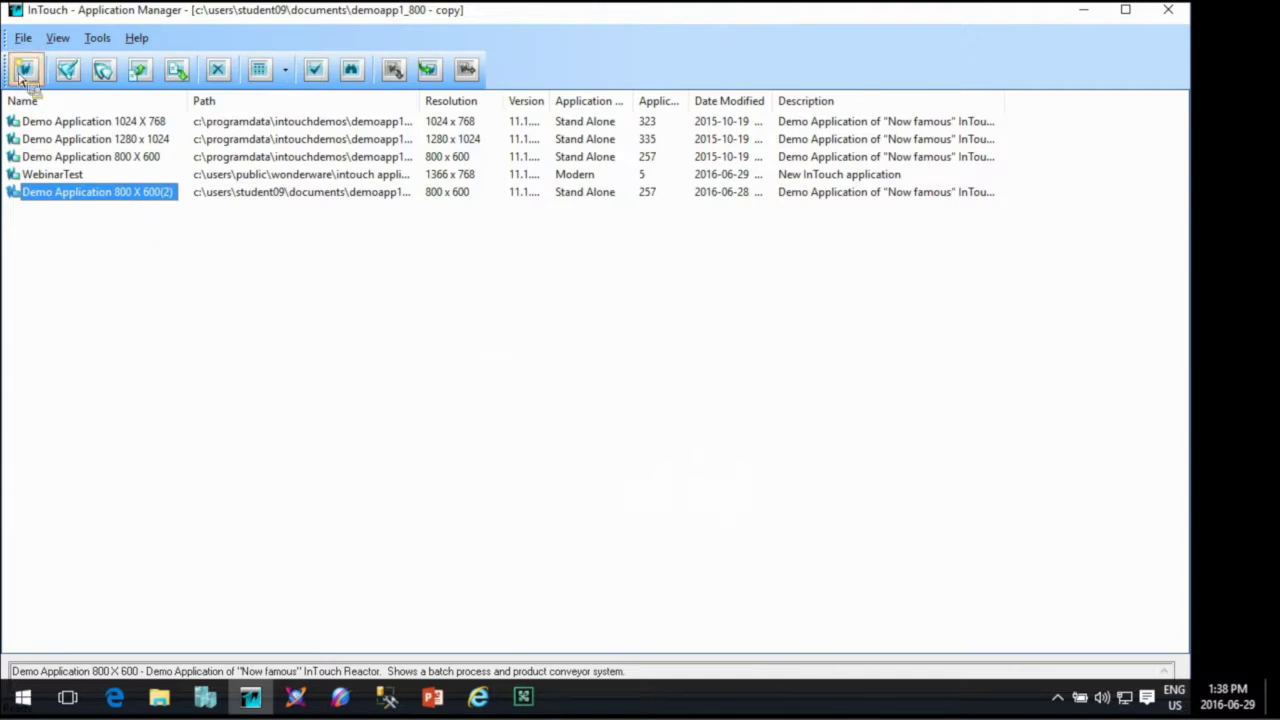
pyautogui.click(66, 72)
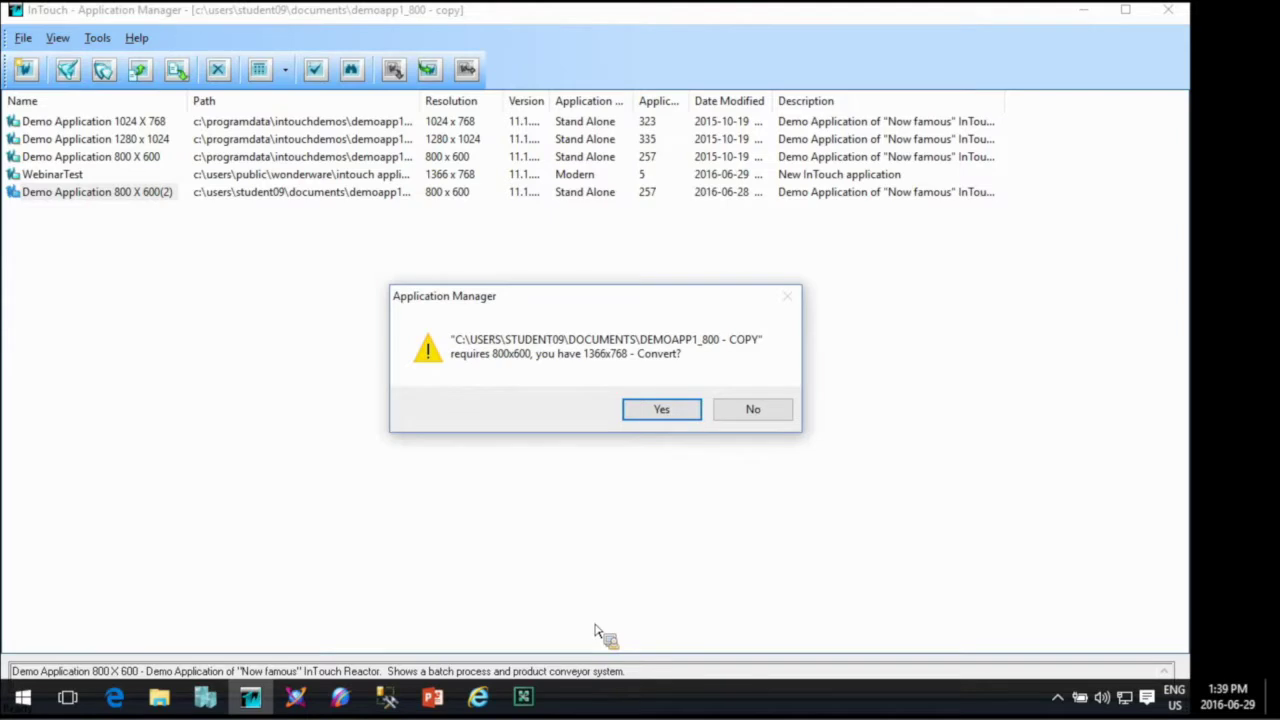
pyautogui.click(784, 415)
# Enable Lock Window Size in the properties of Demo Application 800 X 600(2).
pyautogui.rightClick(140, 192)
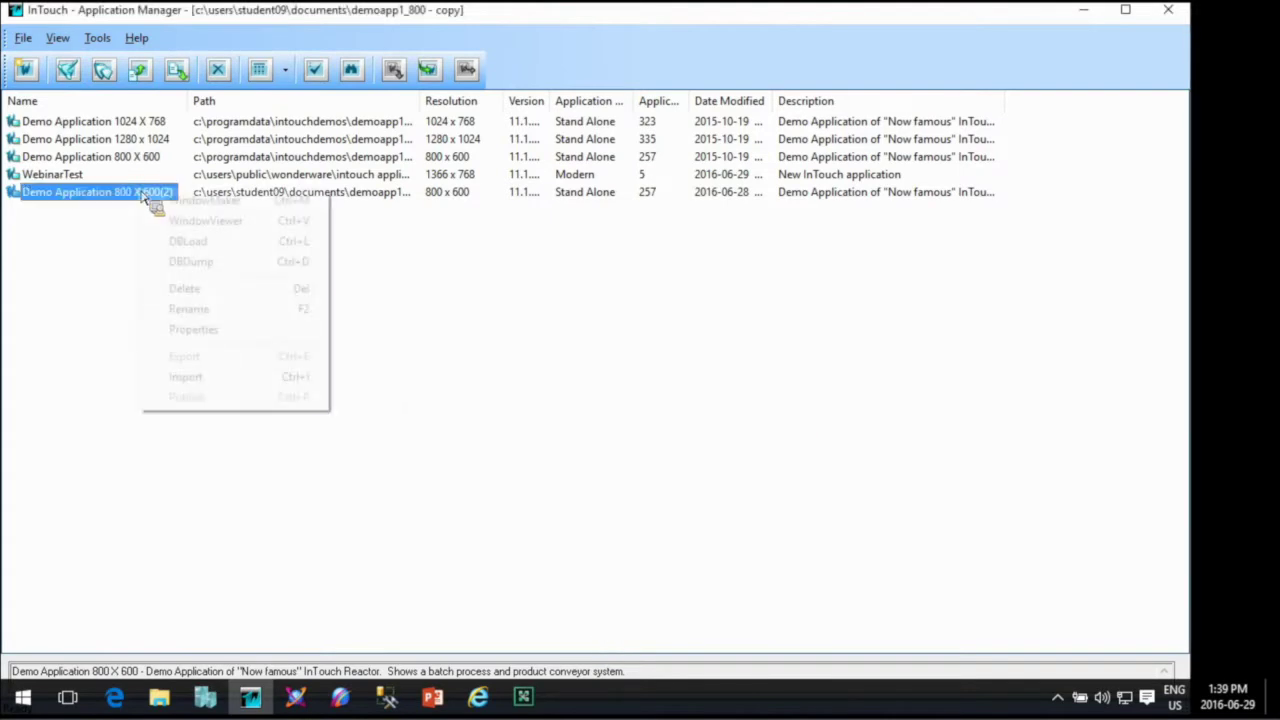
pyautogui.click(222, 331)
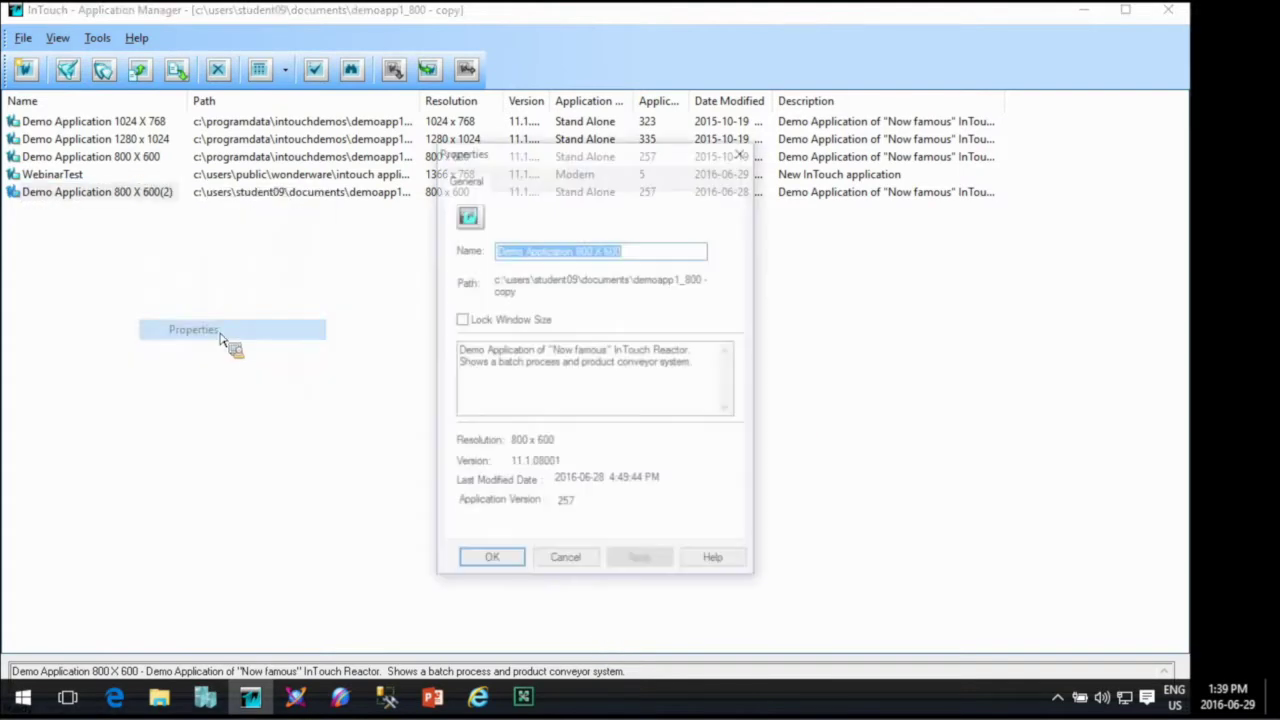
pyautogui.click(494, 318)
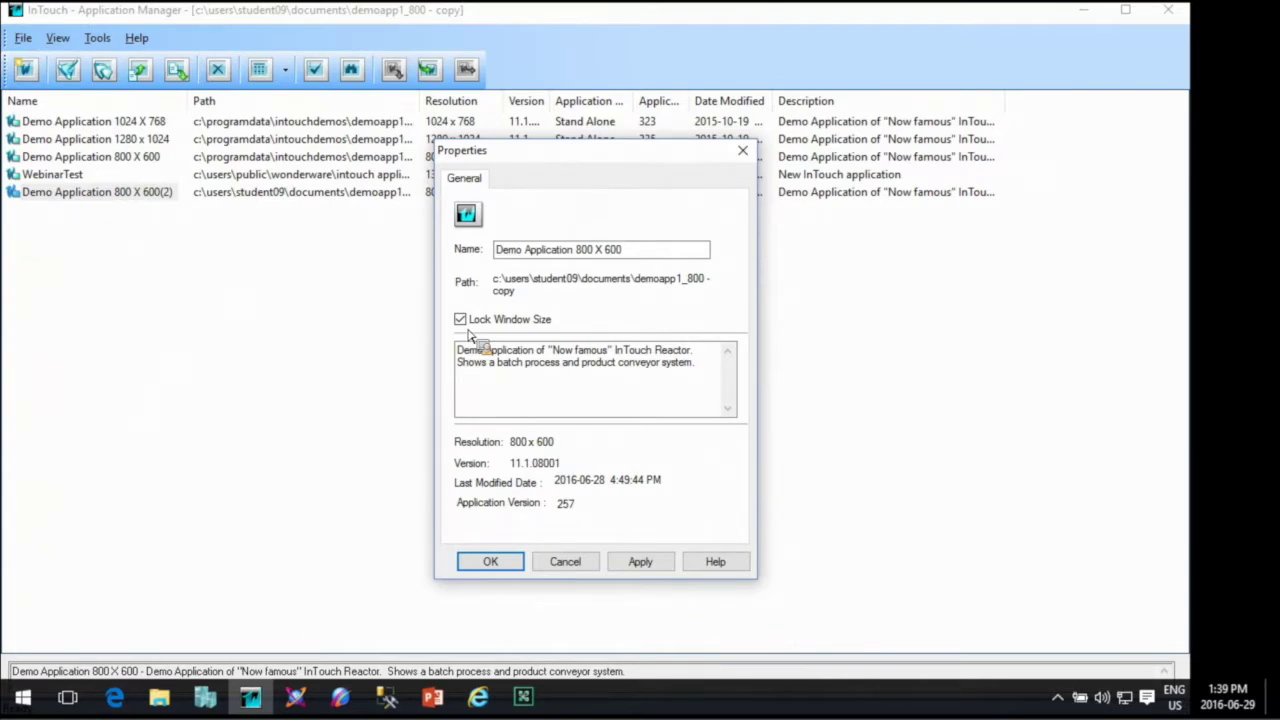
pyautogui.click(487, 561)
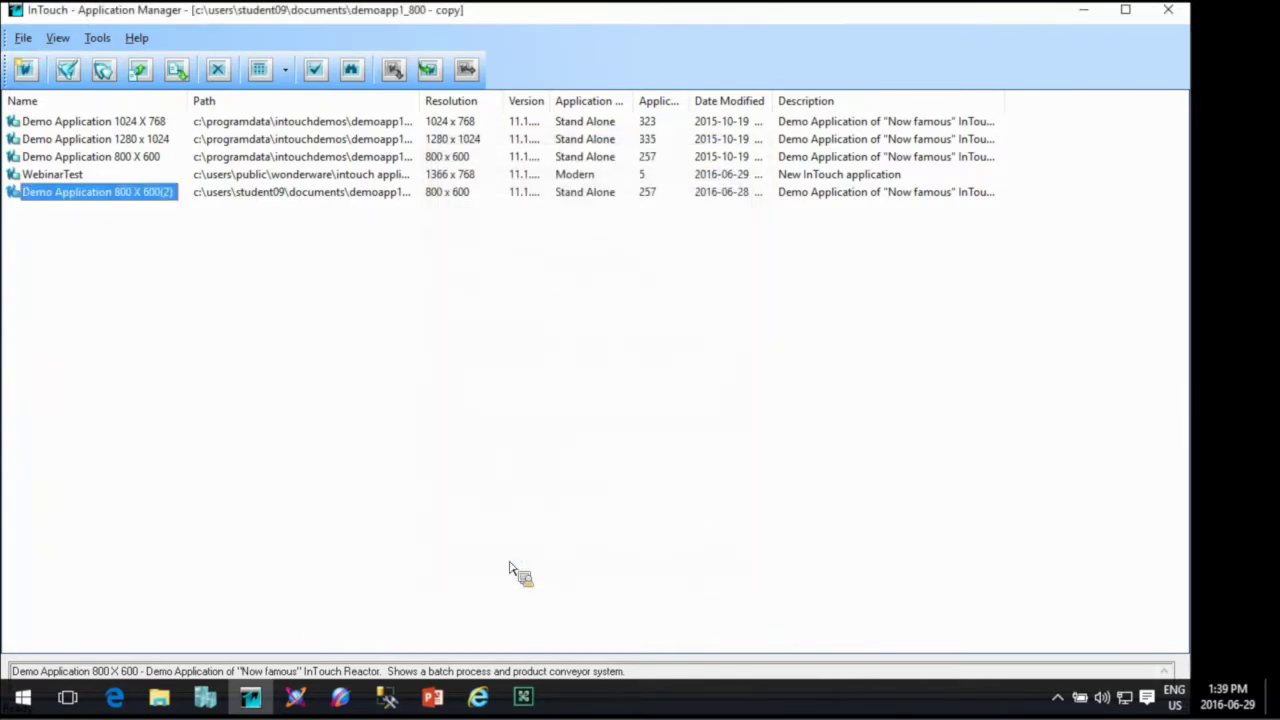
# Open Demo Application 800 X 600(2) in WindowMaker with only the Conveyor window.
pyautogui.click(67, 69)
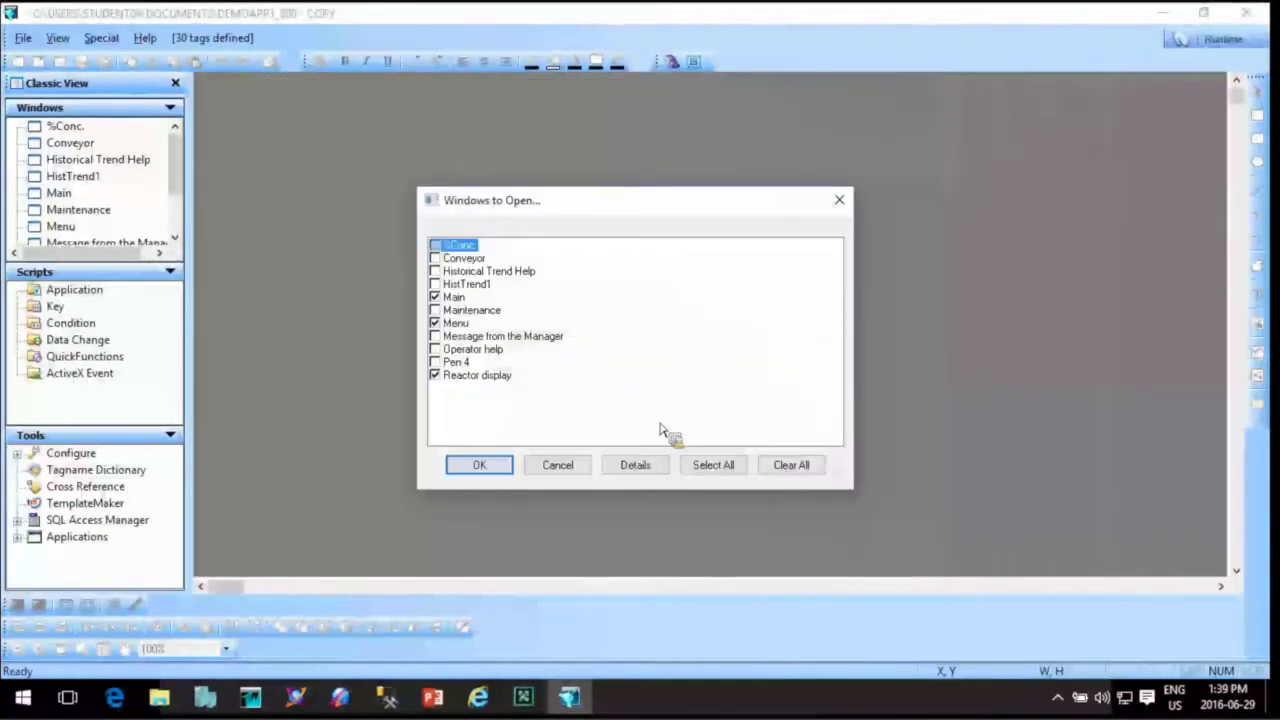
pyautogui.click(818, 465)
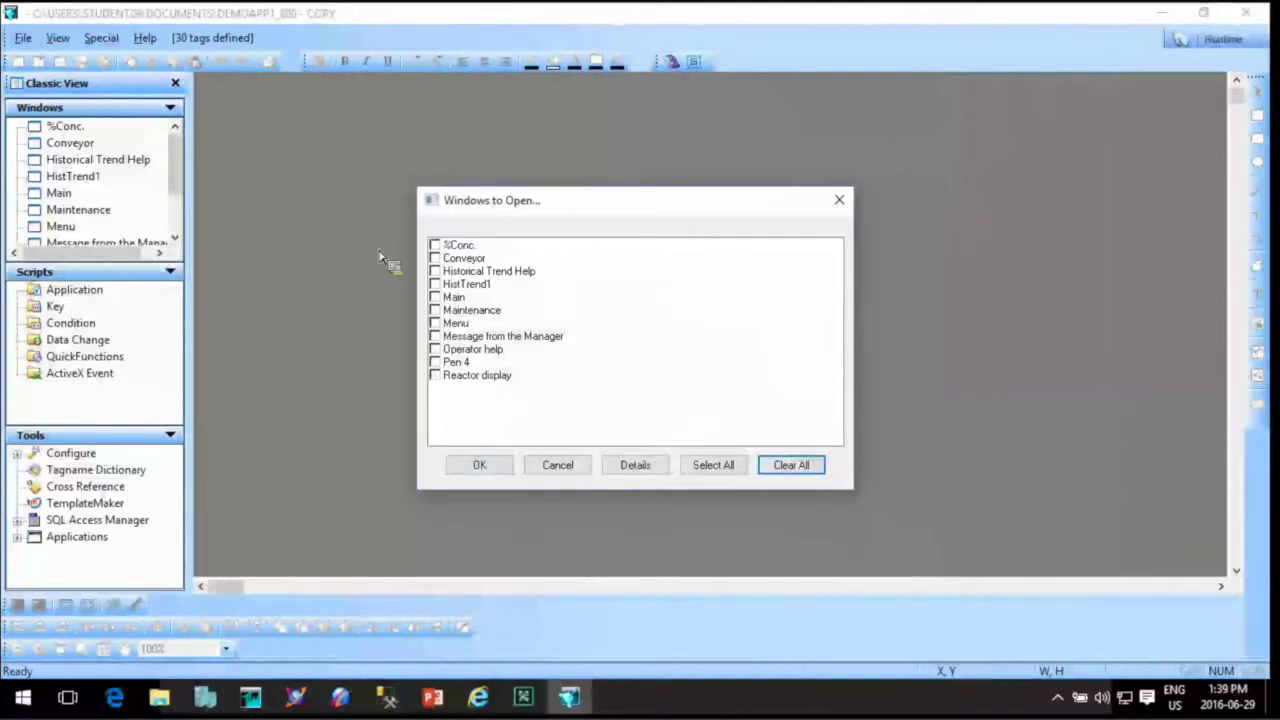
pyautogui.click(436, 258)
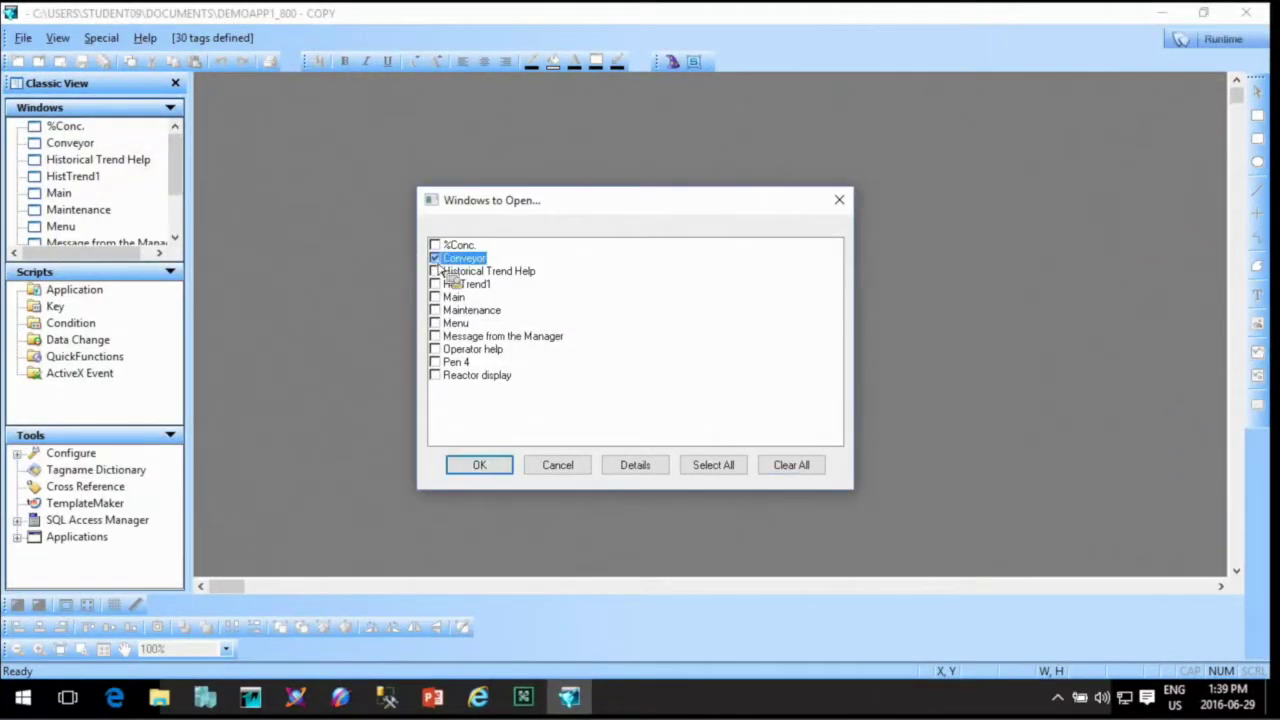
pyautogui.click(503, 469)
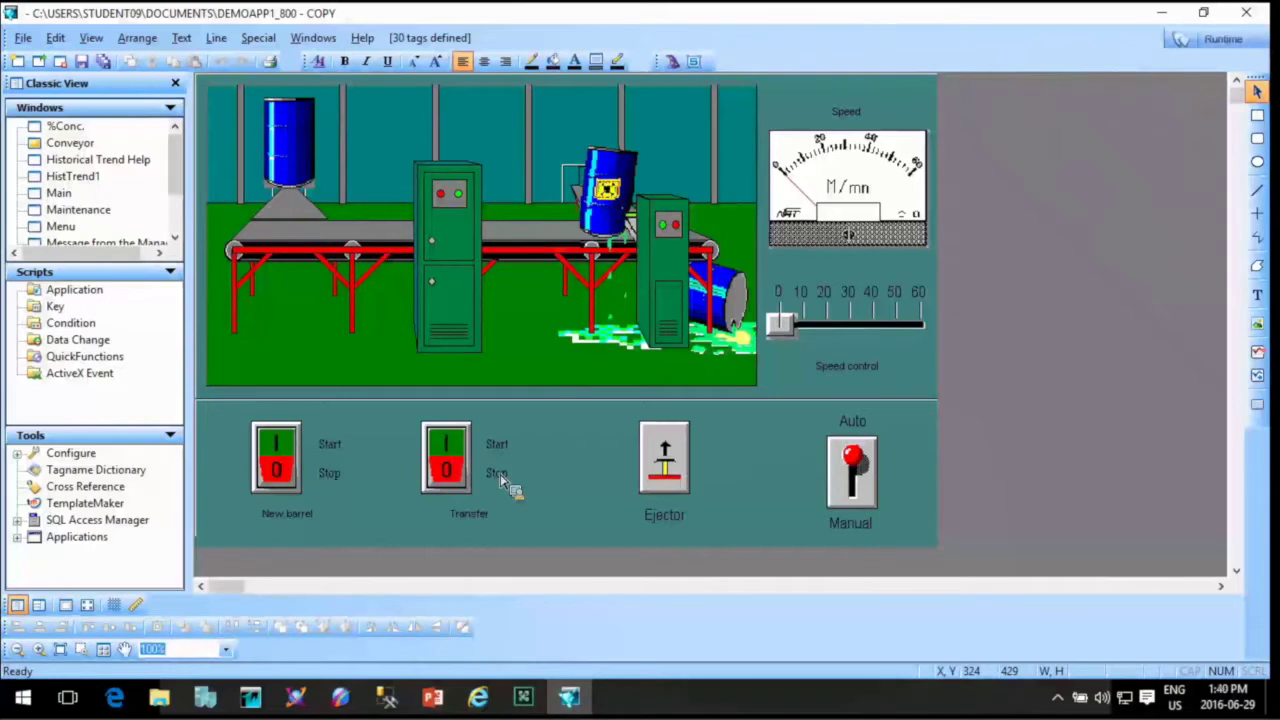
# Examine the Conveyor window's graphics, including the Transfer switch and the Ejector button, and look through the application's window list.
pyautogui.click(375, 318)
pyautogui.click(465, 484)
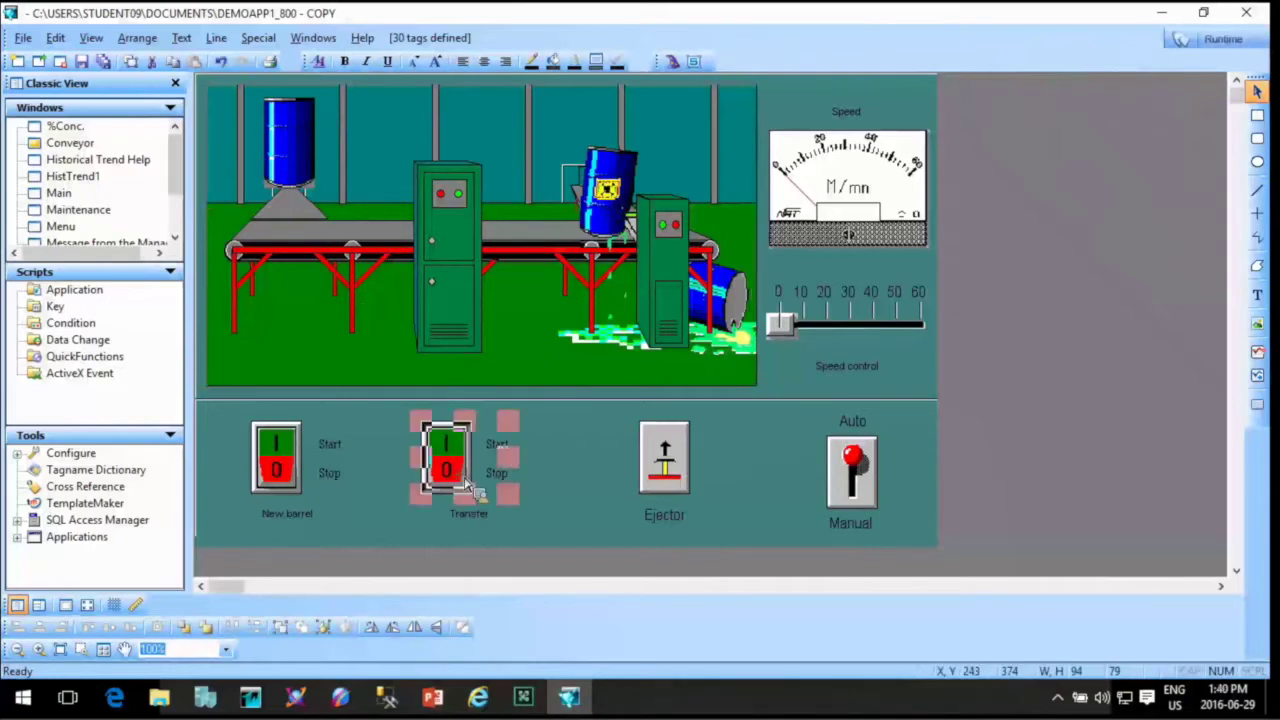
pyautogui.click(665, 466)
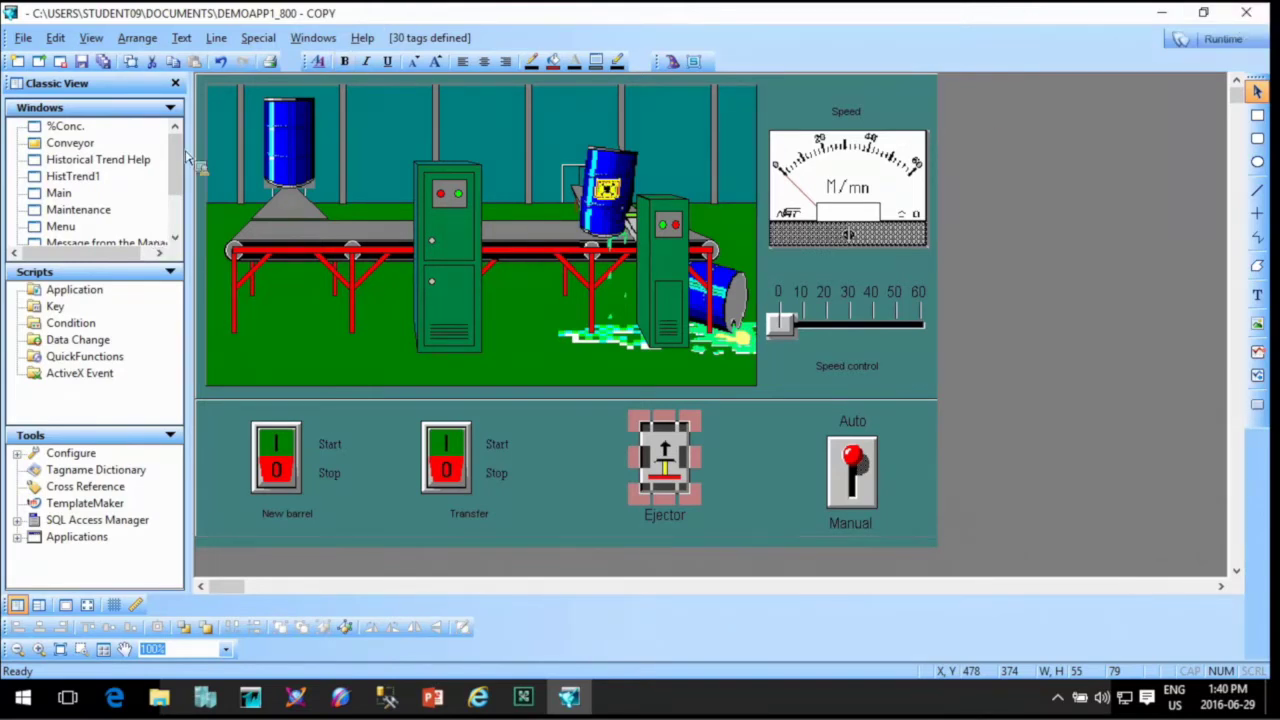
pyautogui.scroll(-2, 180, 152)
pyautogui.scroll(-1, 183, 154)
pyautogui.scroll(2, 188, 157)
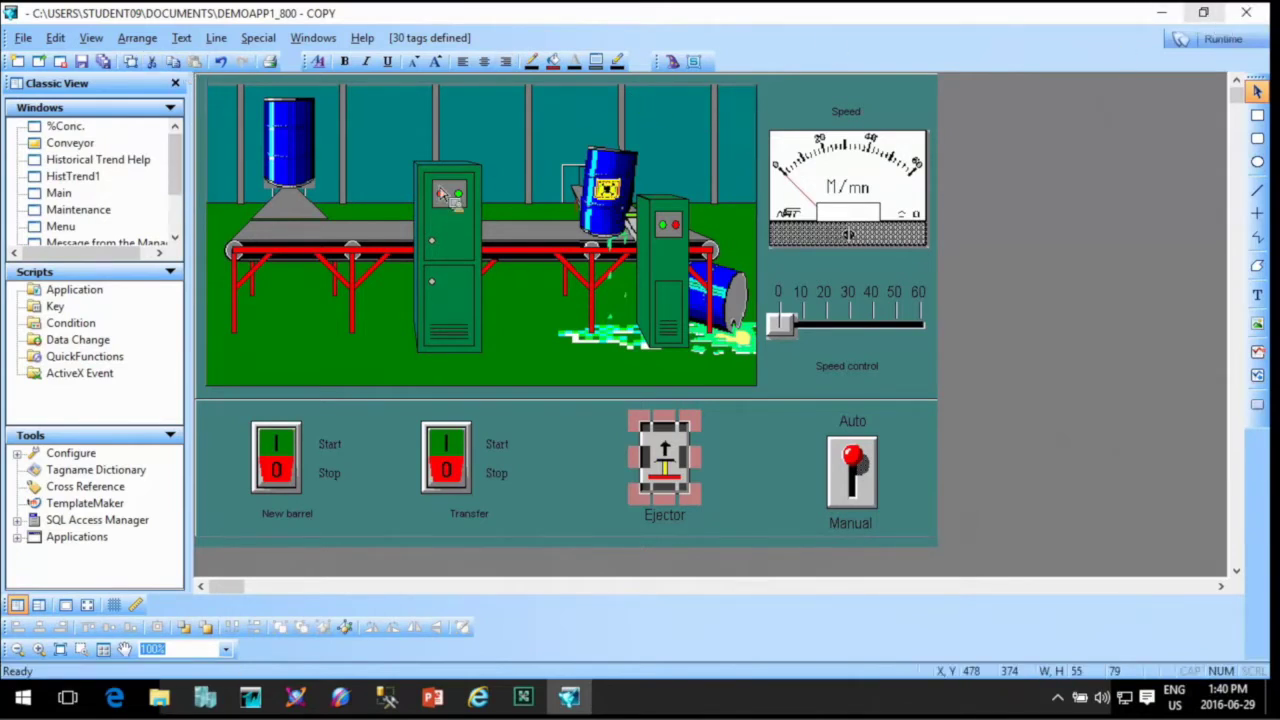
# Close WindowMaker without saving the Conveyor window and return to the InTouch Application Manager.
pyautogui.click(1248, 12)
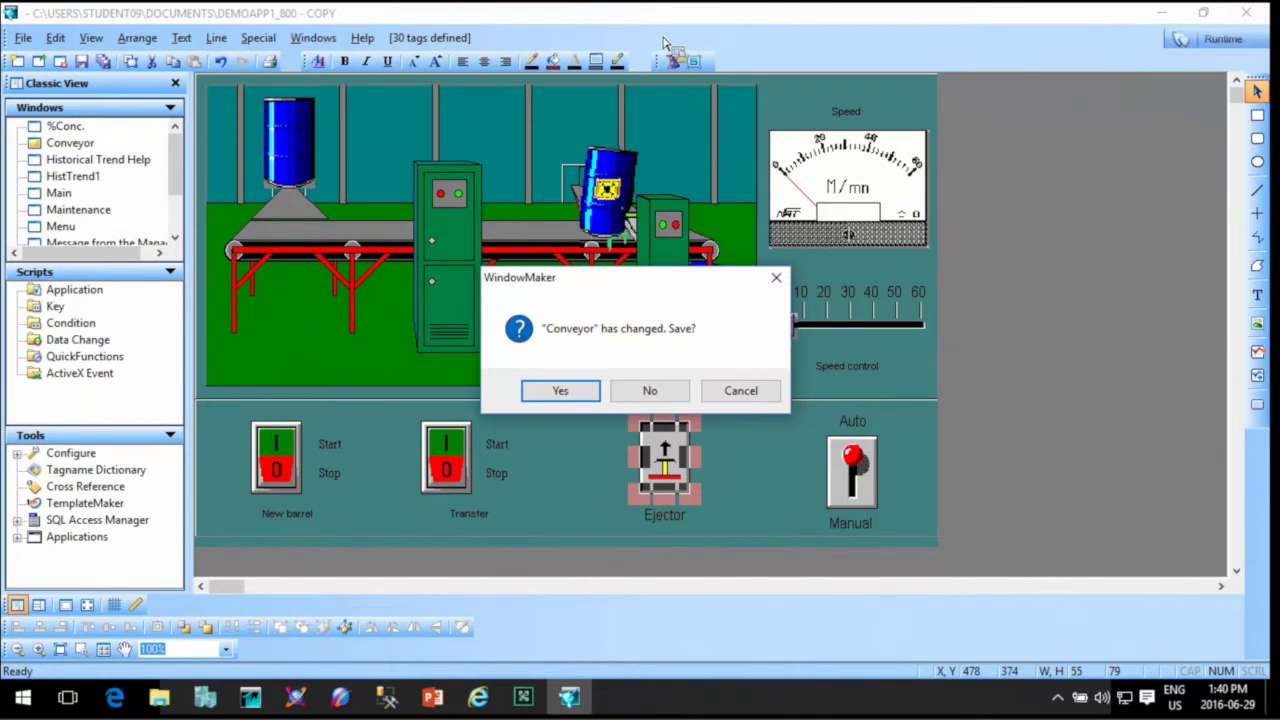
pyautogui.click(684, 392)
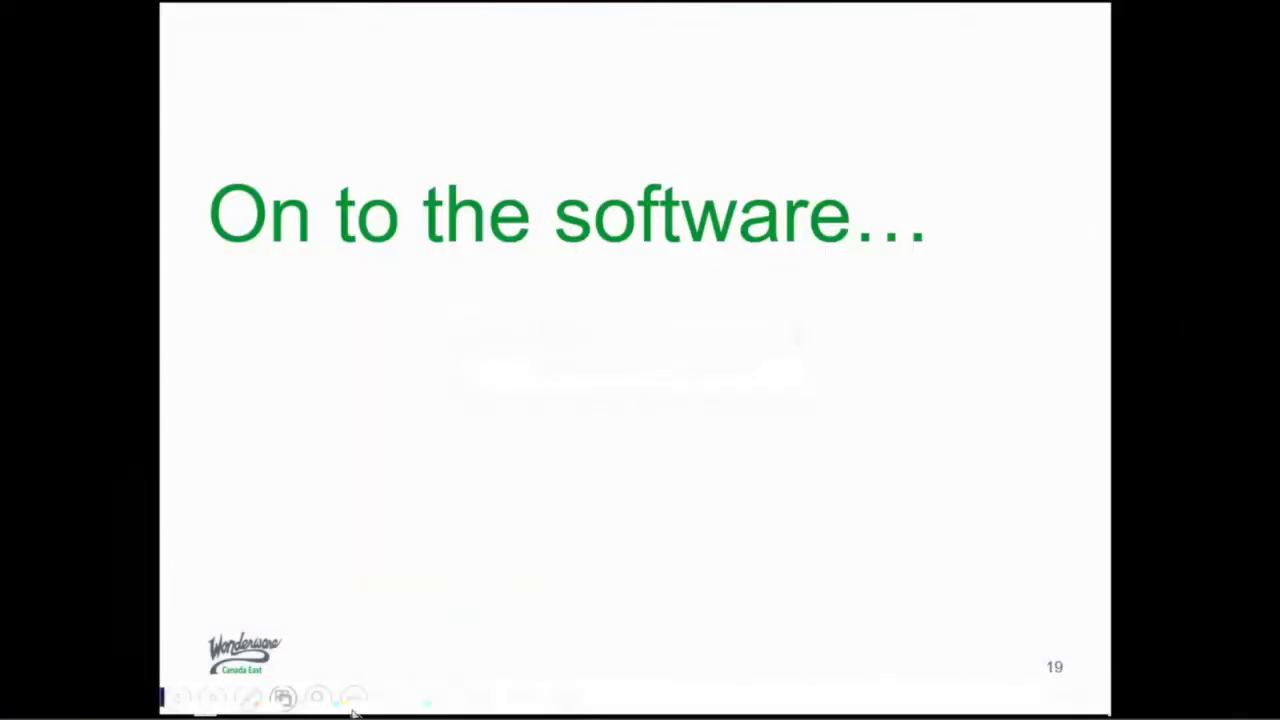
pyautogui.press('super')
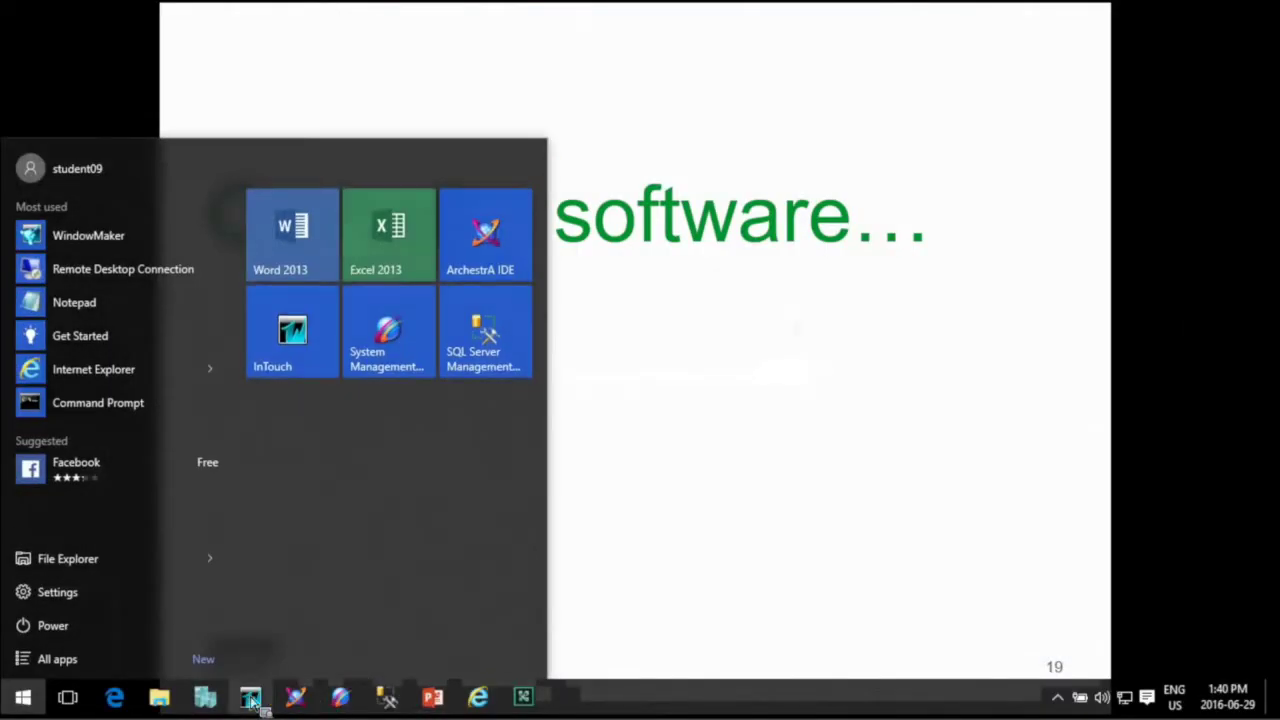
pyautogui.click(252, 699)
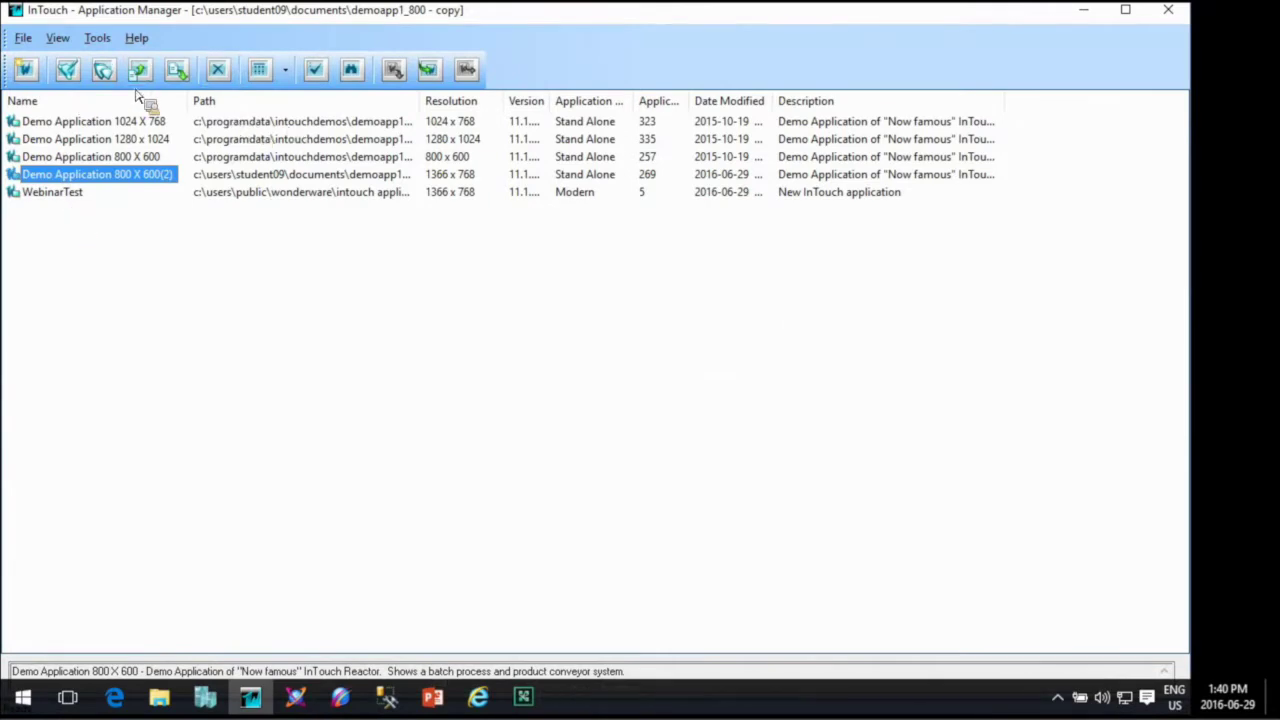
# Start importing an InTouch application with Find Applications enabled, and browse This PC for the folder to search.
pyautogui.click(27, 40)
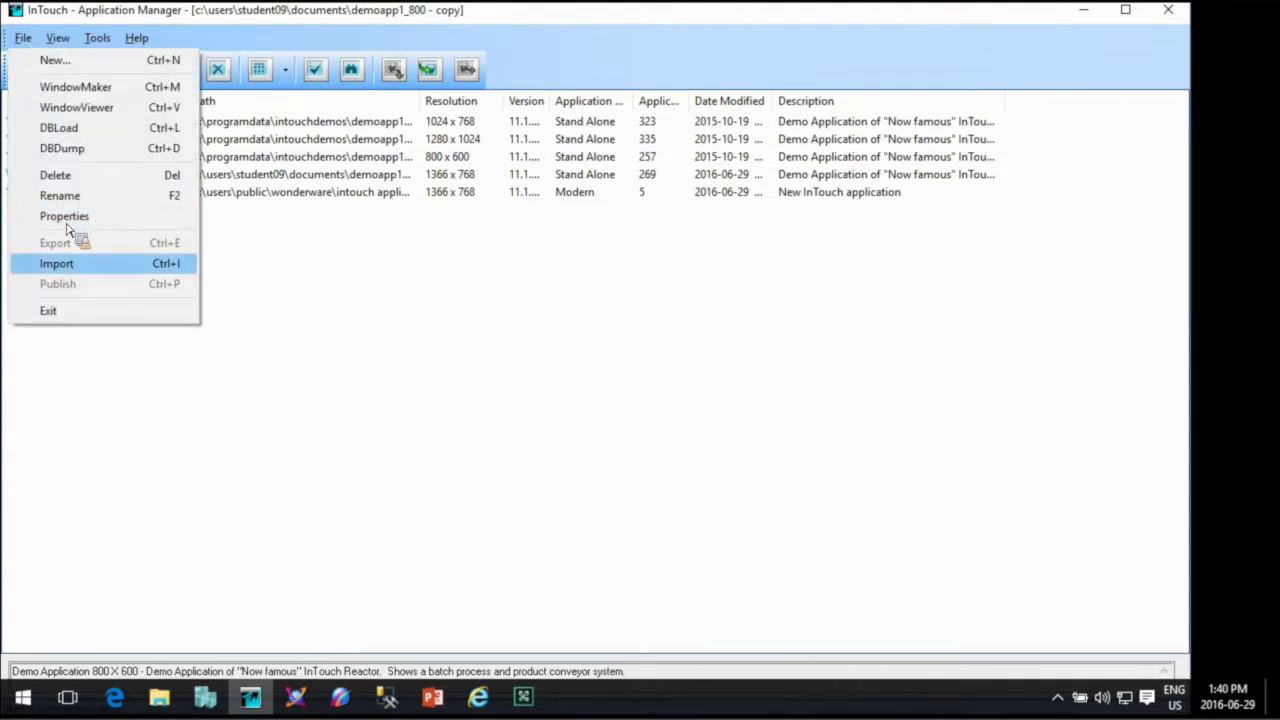
pyautogui.click(72, 264)
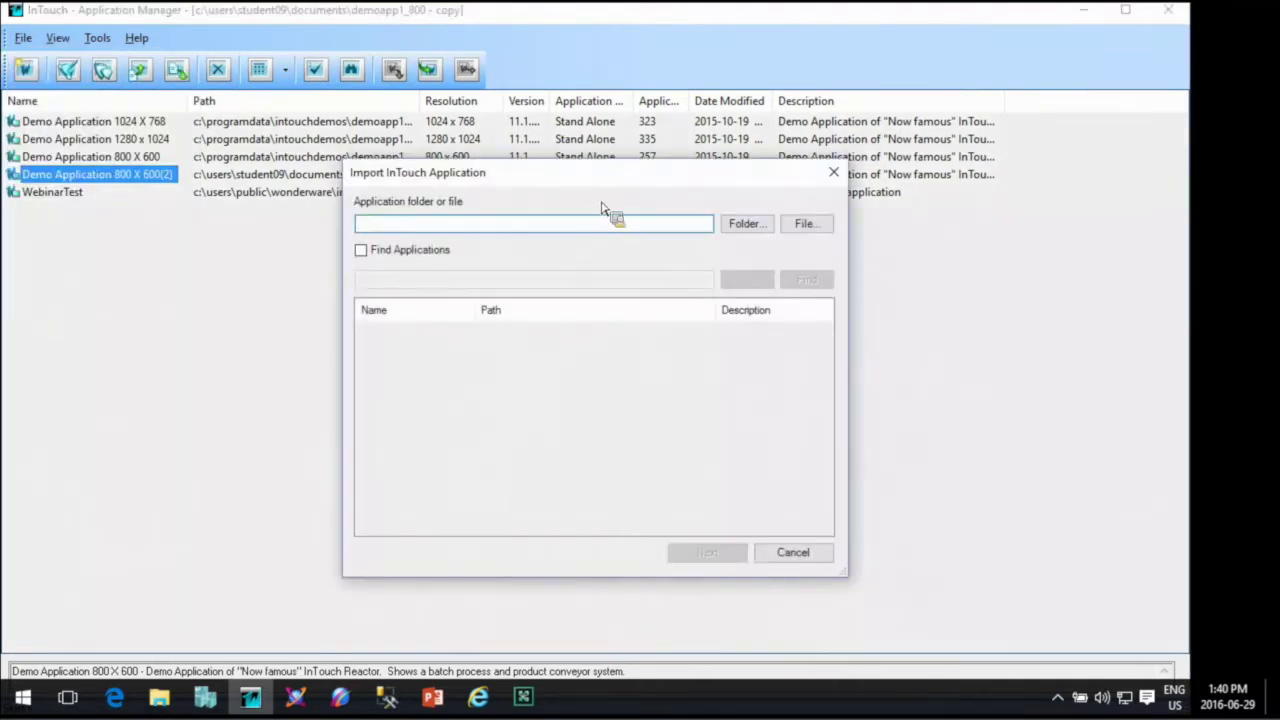
pyautogui.click(394, 256)
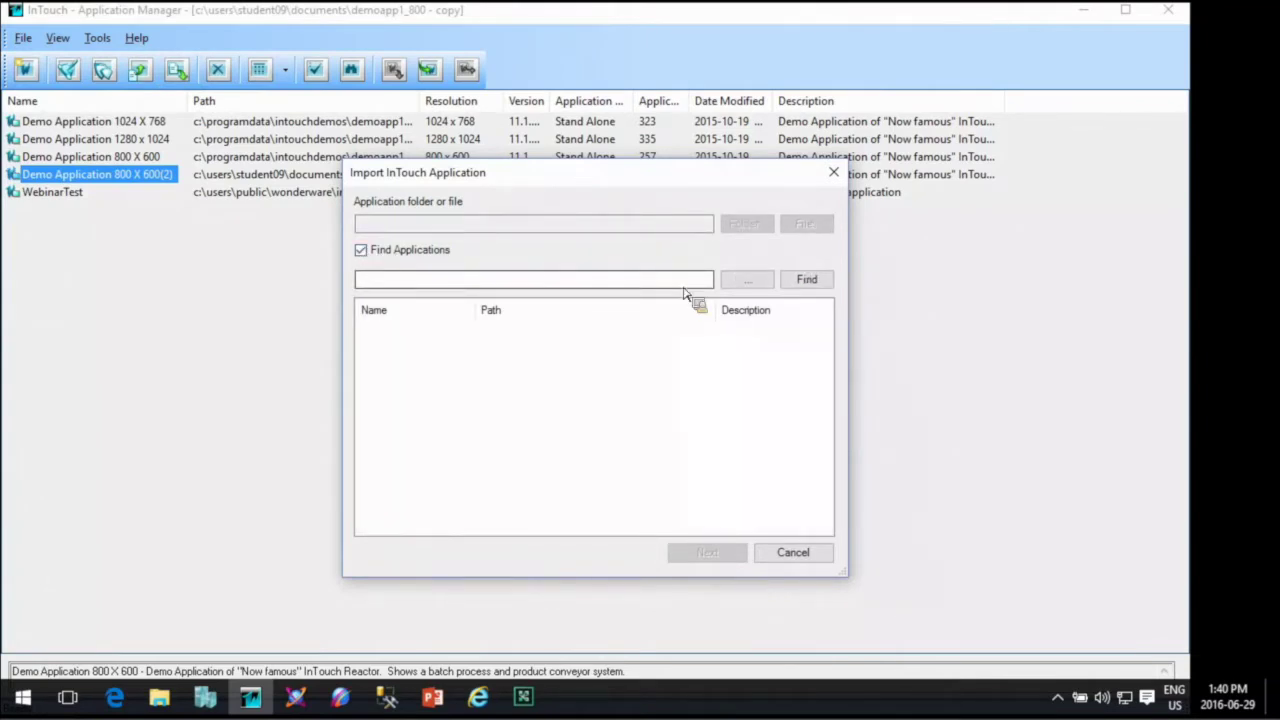
pyautogui.click(765, 290)
pyautogui.click(476, 372)
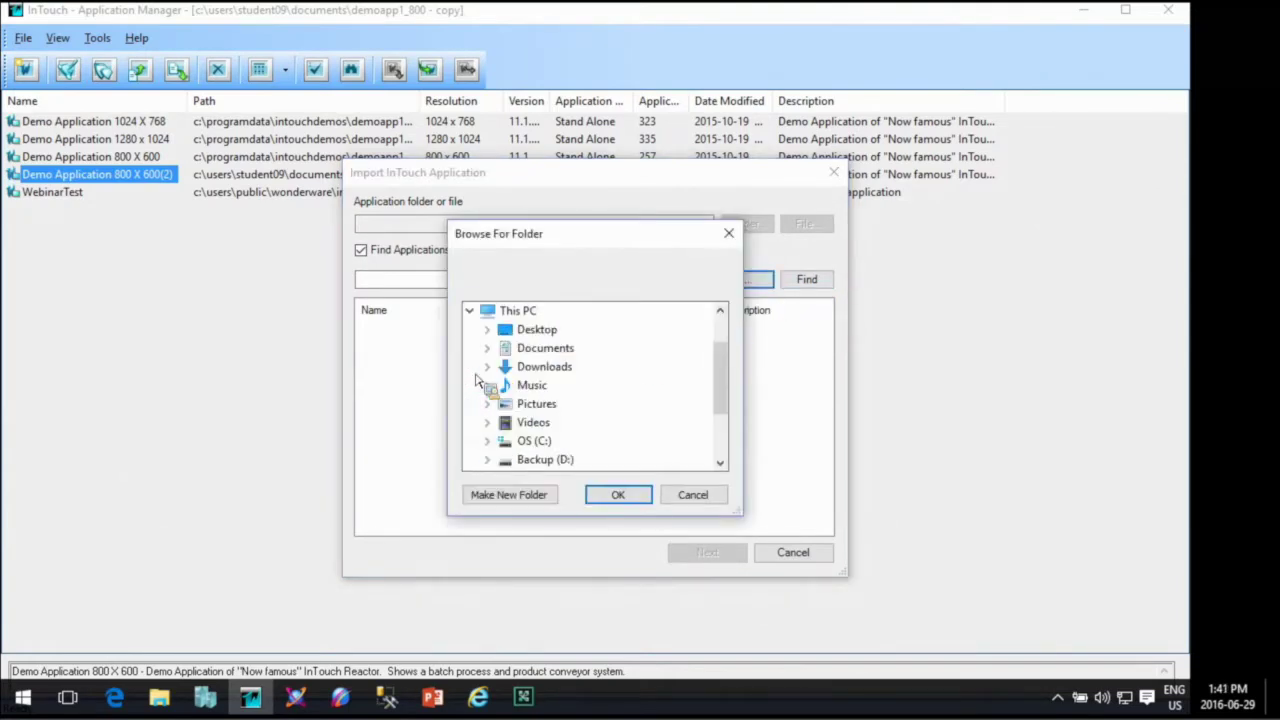
pyautogui.click(487, 443)
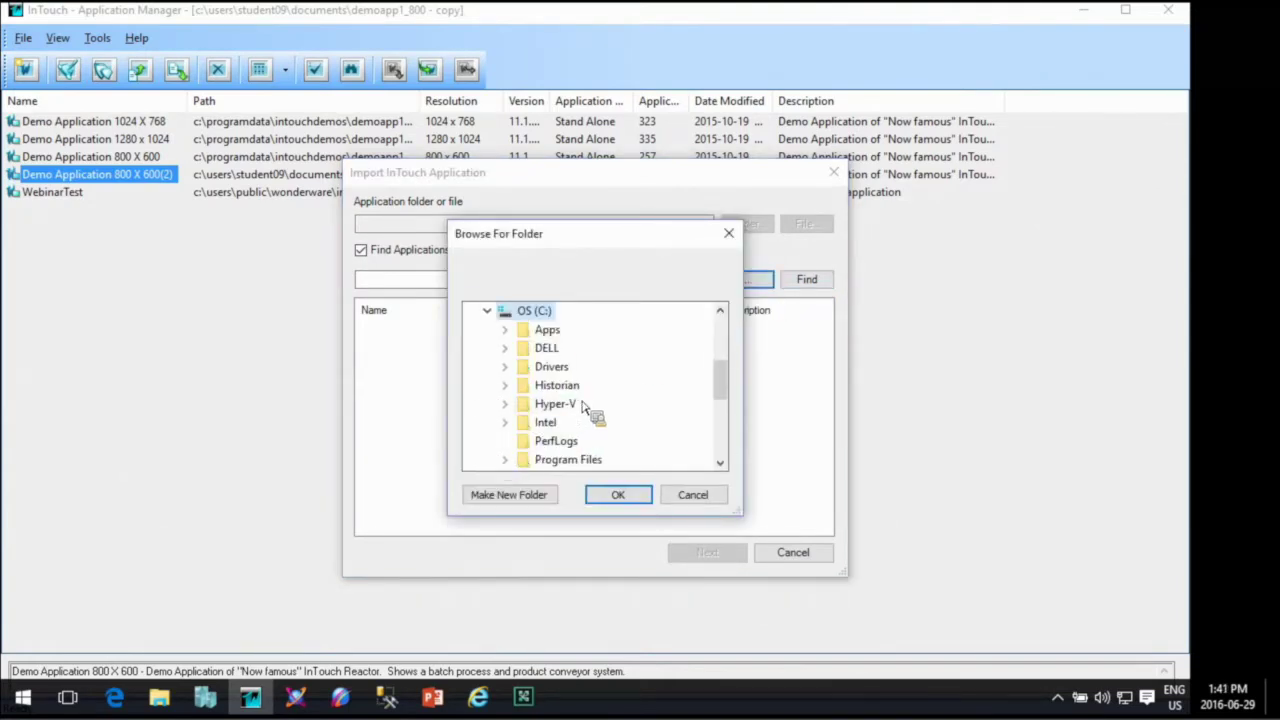
pyautogui.scroll(-3, 585, 410)
pyautogui.scroll(1, 573, 408)
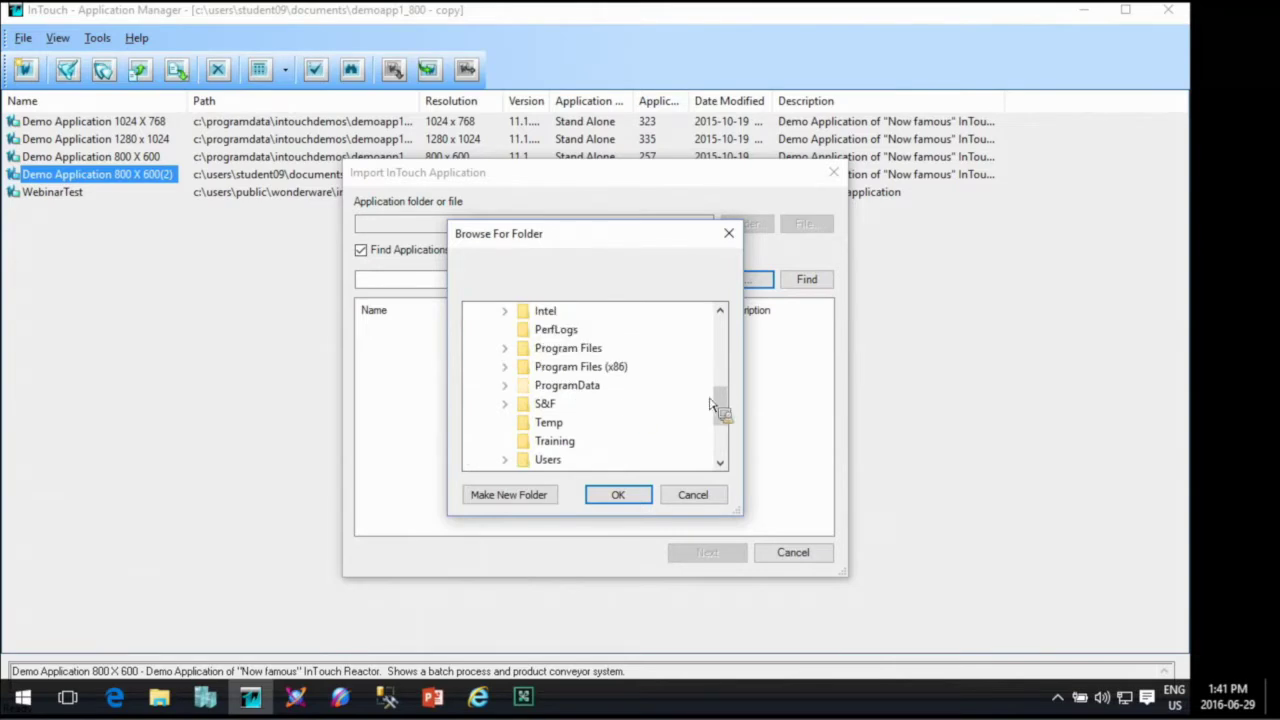
pyautogui.scroll(-1, 728, 435)
pyautogui.scroll(4, 732, 424)
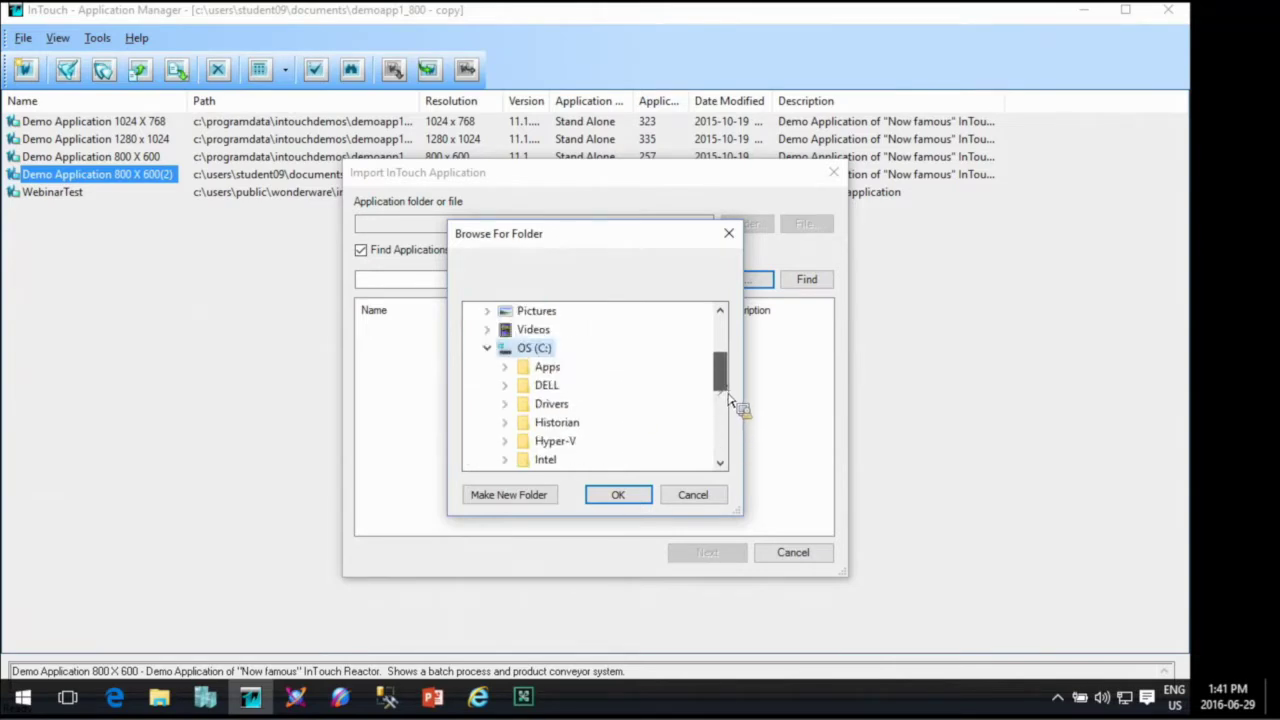
pyautogui.click(487, 348)
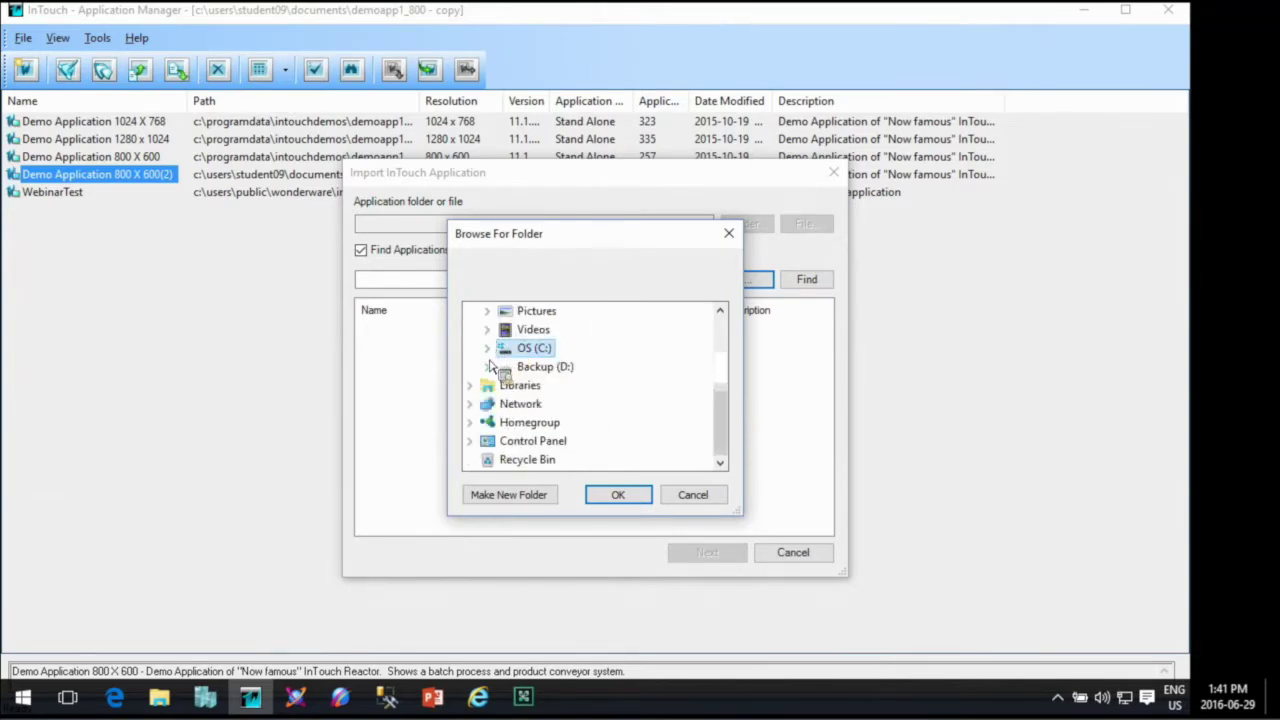
# Find applications in the Documents folder demoapp1_800 - Copy and proceed with importing the demo application found there.
pyautogui.moveTo(723, 415); pyautogui.dragTo(726, 373)
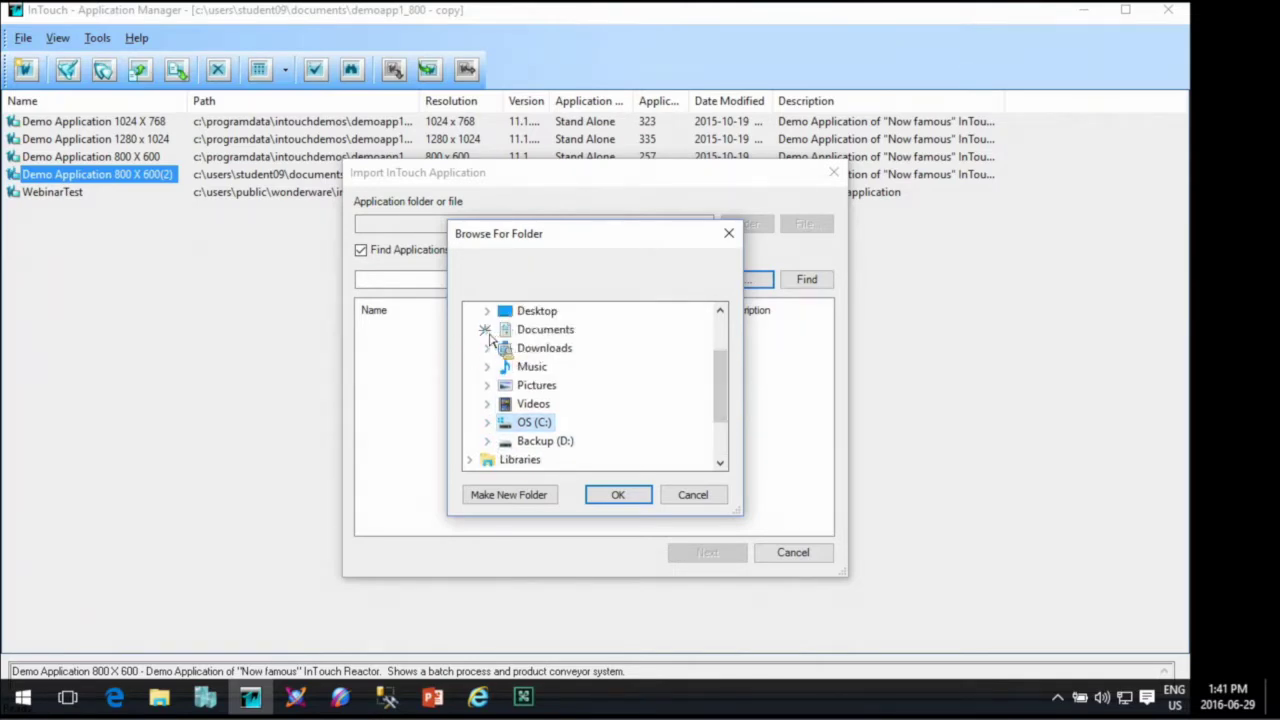
pyautogui.click(487, 329)
pyautogui.click(566, 350)
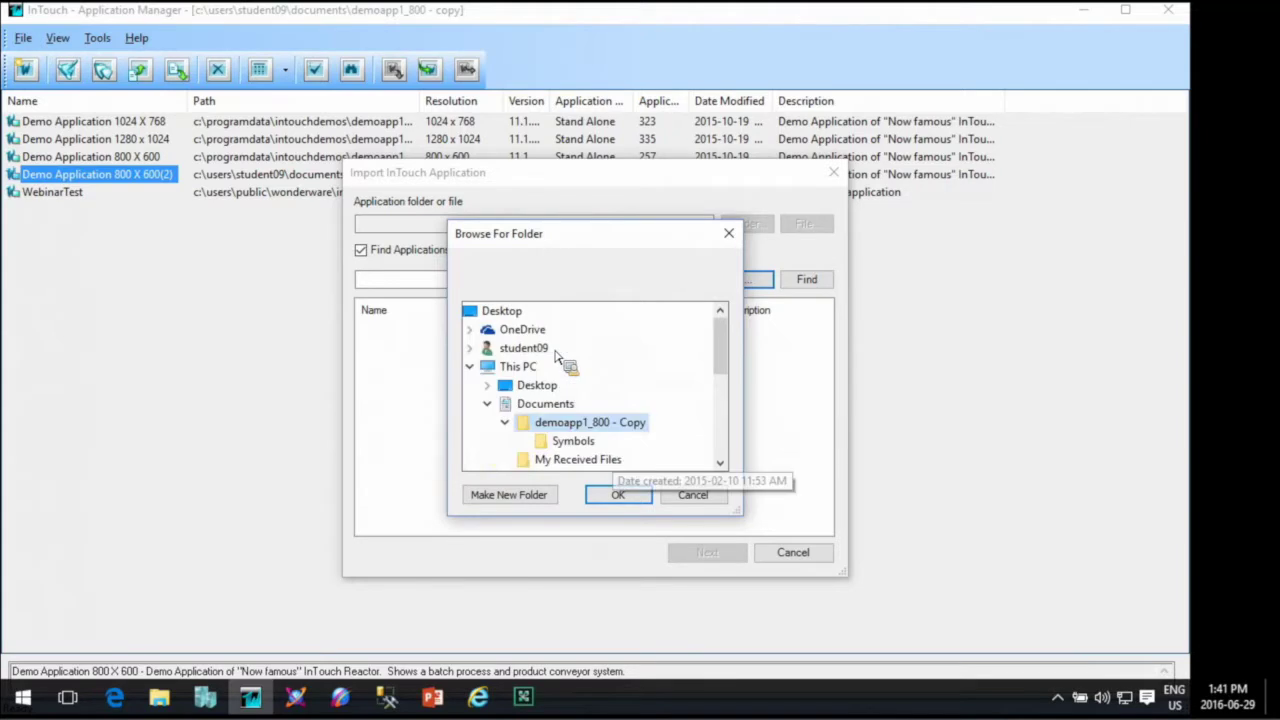
pyautogui.click(612, 494)
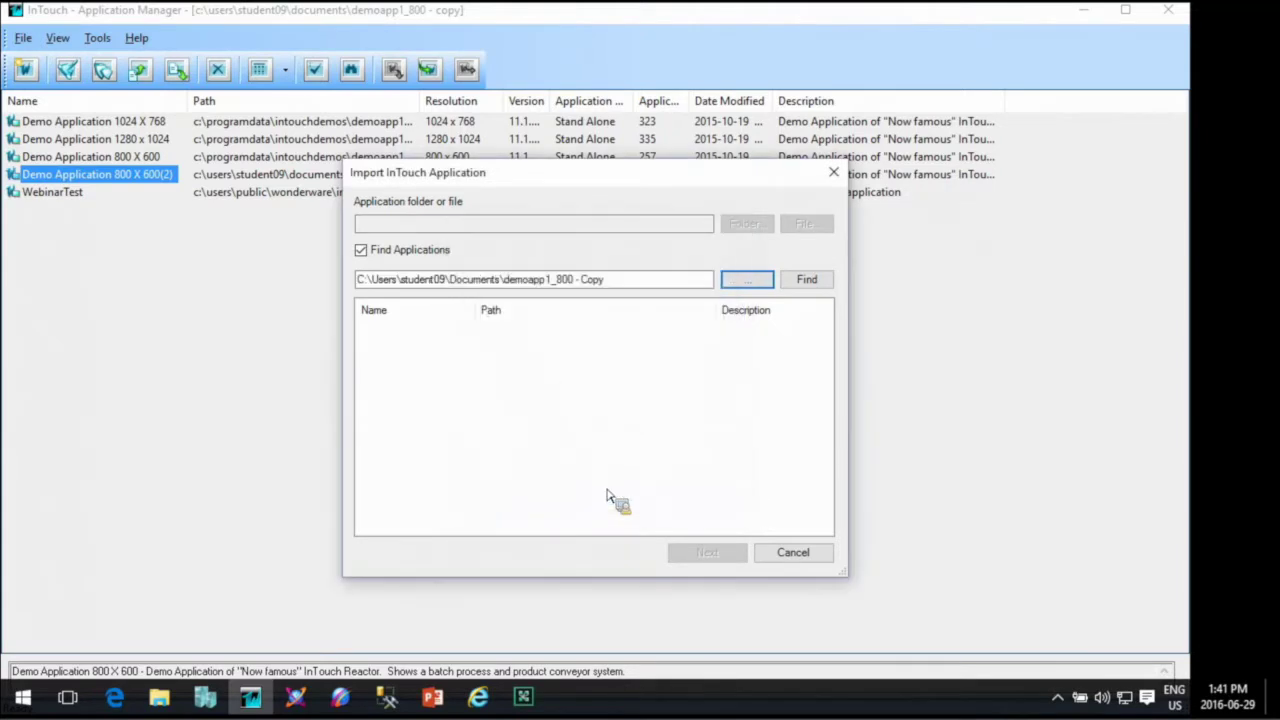
pyautogui.click(807, 280)
pyautogui.click(527, 350)
pyautogui.click(716, 553)
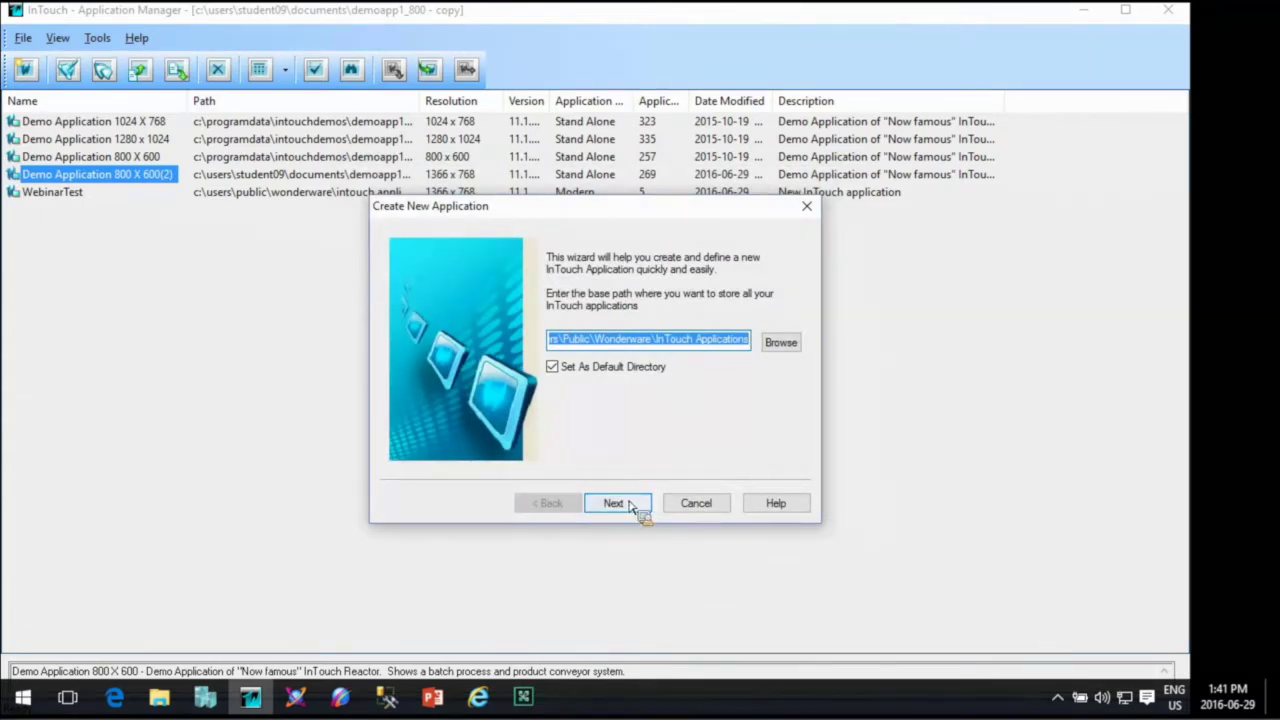
# Finish the import with the default base path, the directory ImportTest and the name Demo Application 800 X 600_Moder.
pyautogui.click(617, 503)
pyautogui.write('ImportTest')
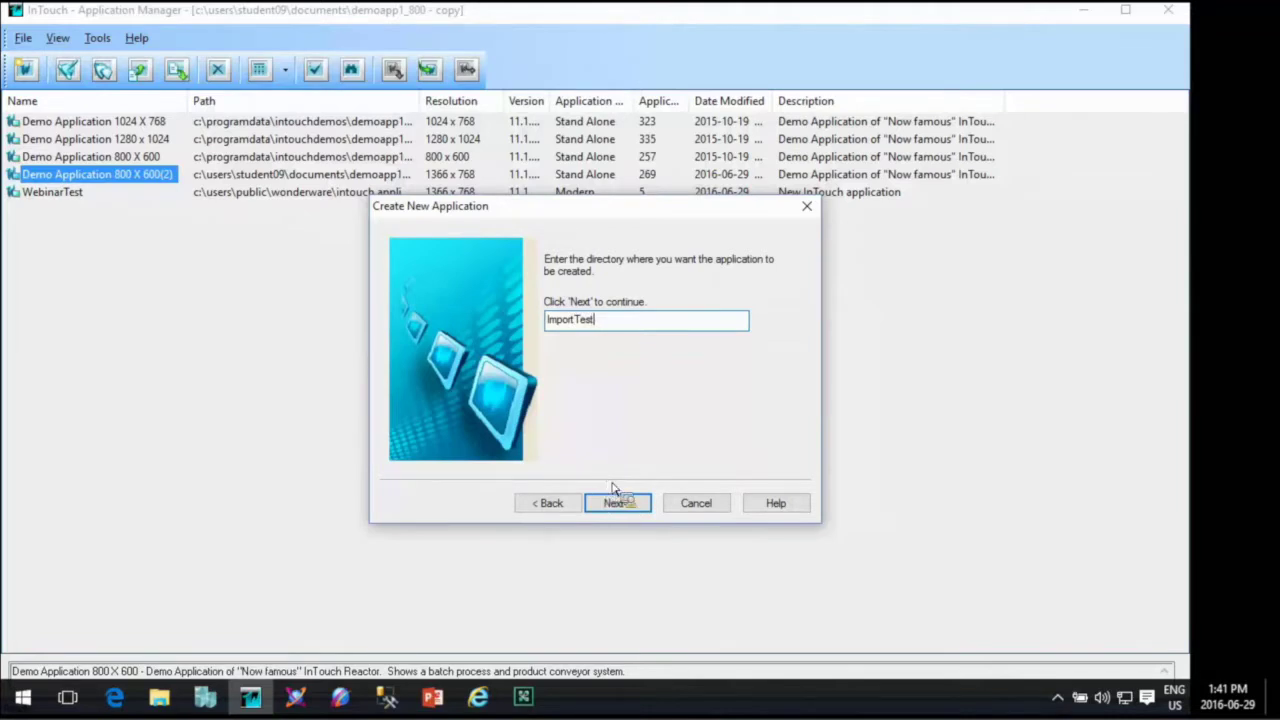
pyautogui.click(617, 503)
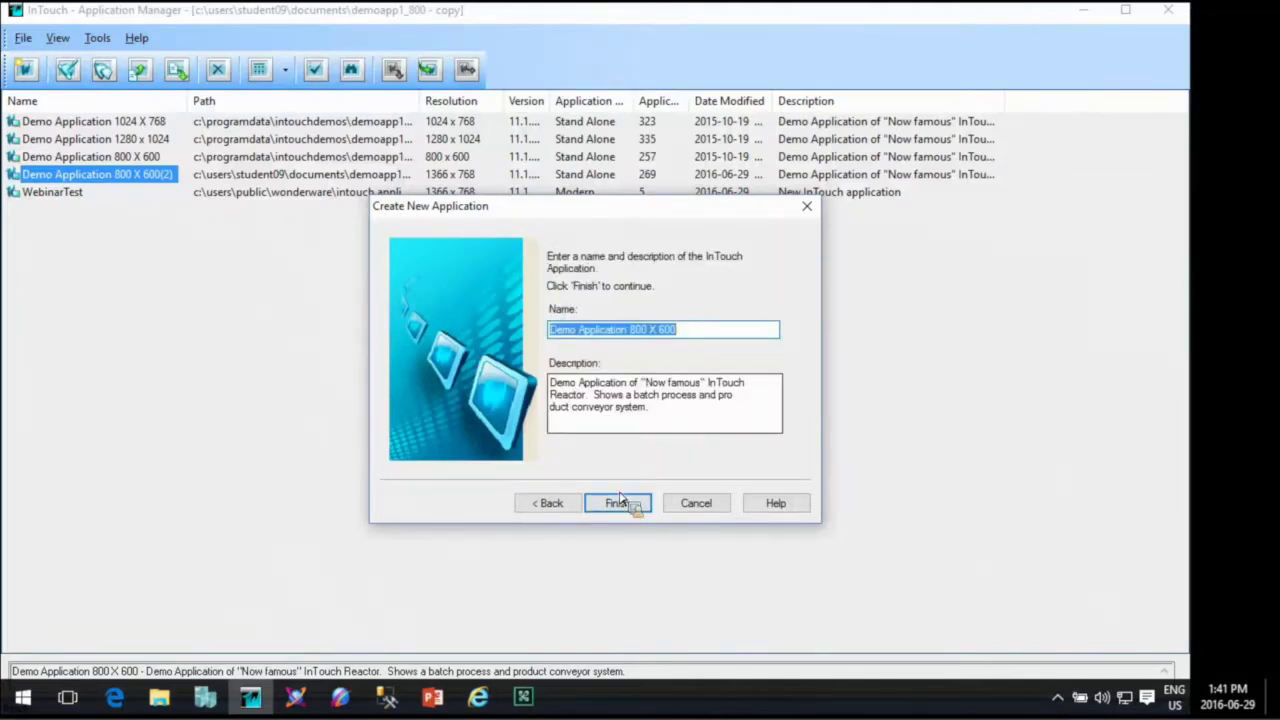
pyautogui.click(692, 331)
pyautogui.write('_Moder')
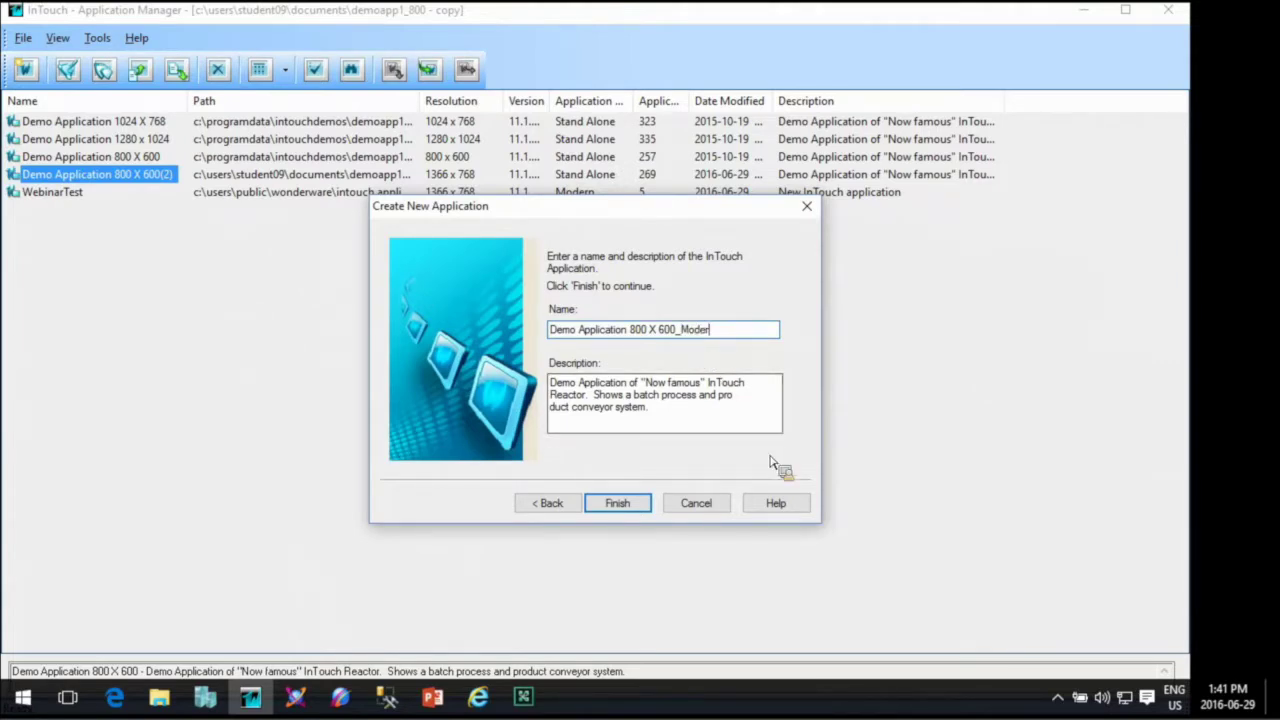
pyautogui.click(631, 508)
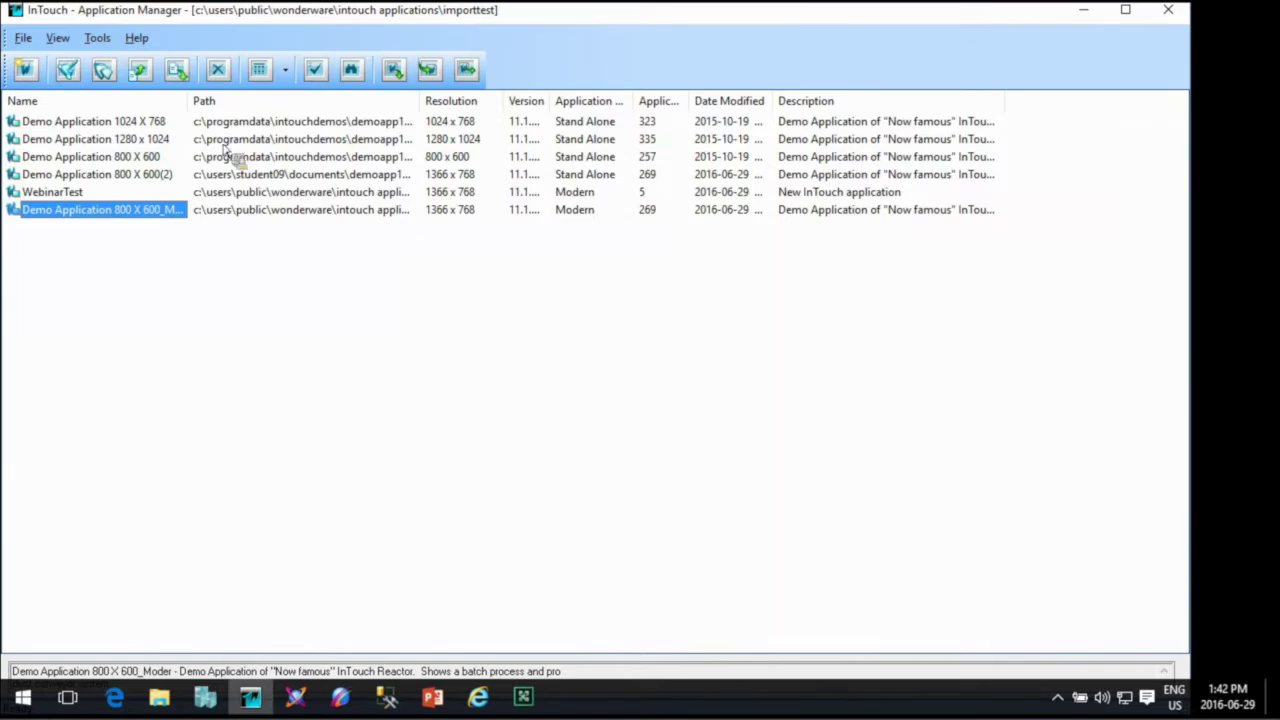
# Open Demo Application 800 X 600_Moder in WindowMaker without opening any of its windows.
pyautogui.doubleClick(189, 104)
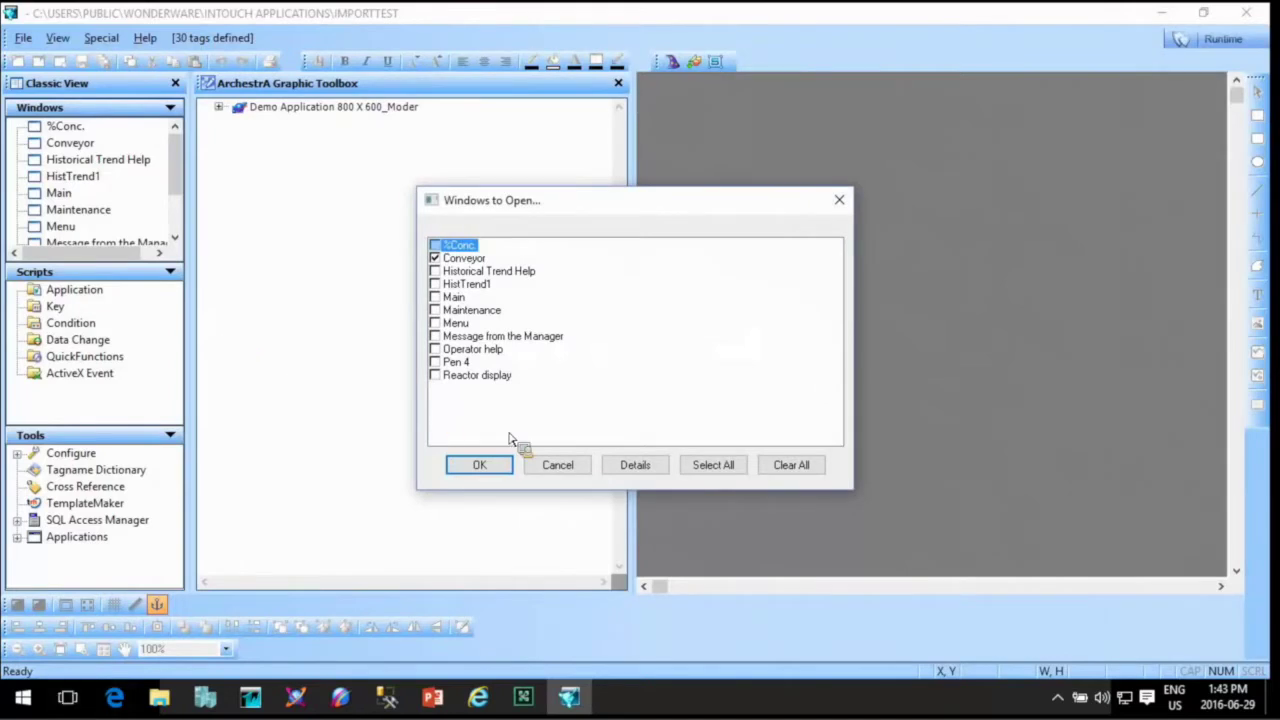
pyautogui.click(578, 466)
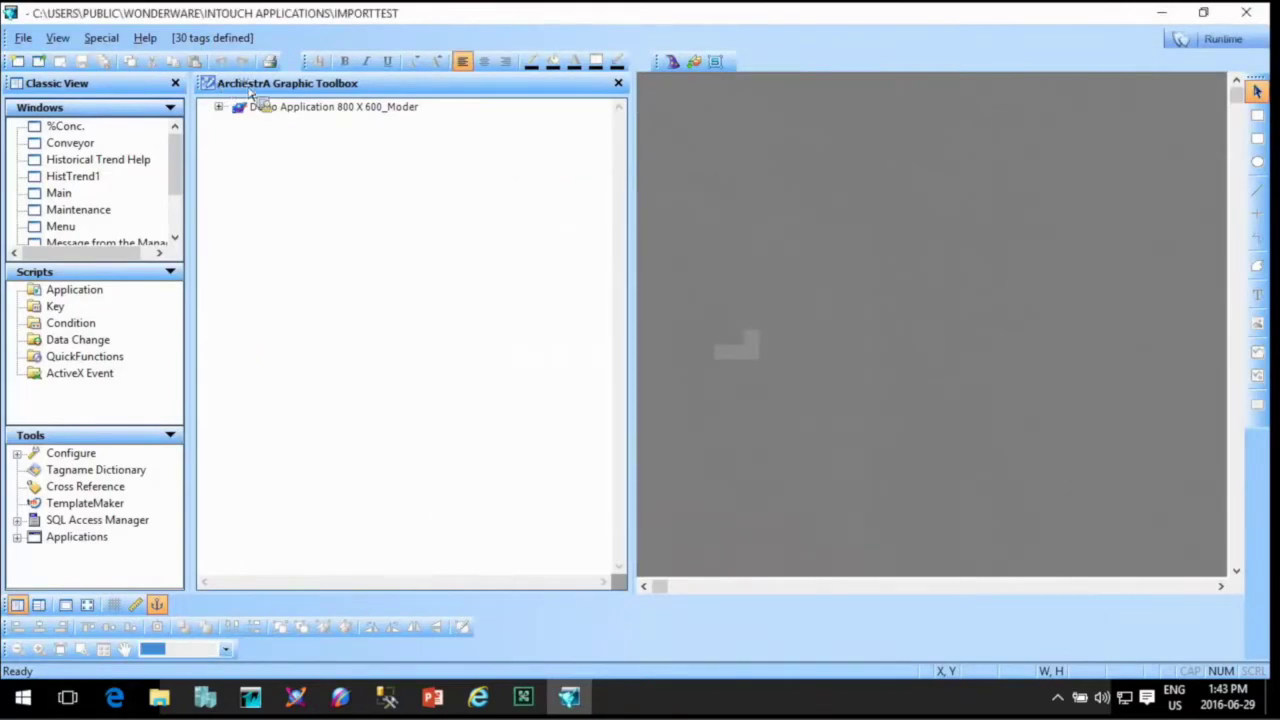
# Dock the ArchestrA Graphic Toolbox on the side opposite the Classic View, narrow it, and expand the application's symbol tree.
pyautogui.moveTo(620, 98); pyautogui.dragTo(1255, 90)
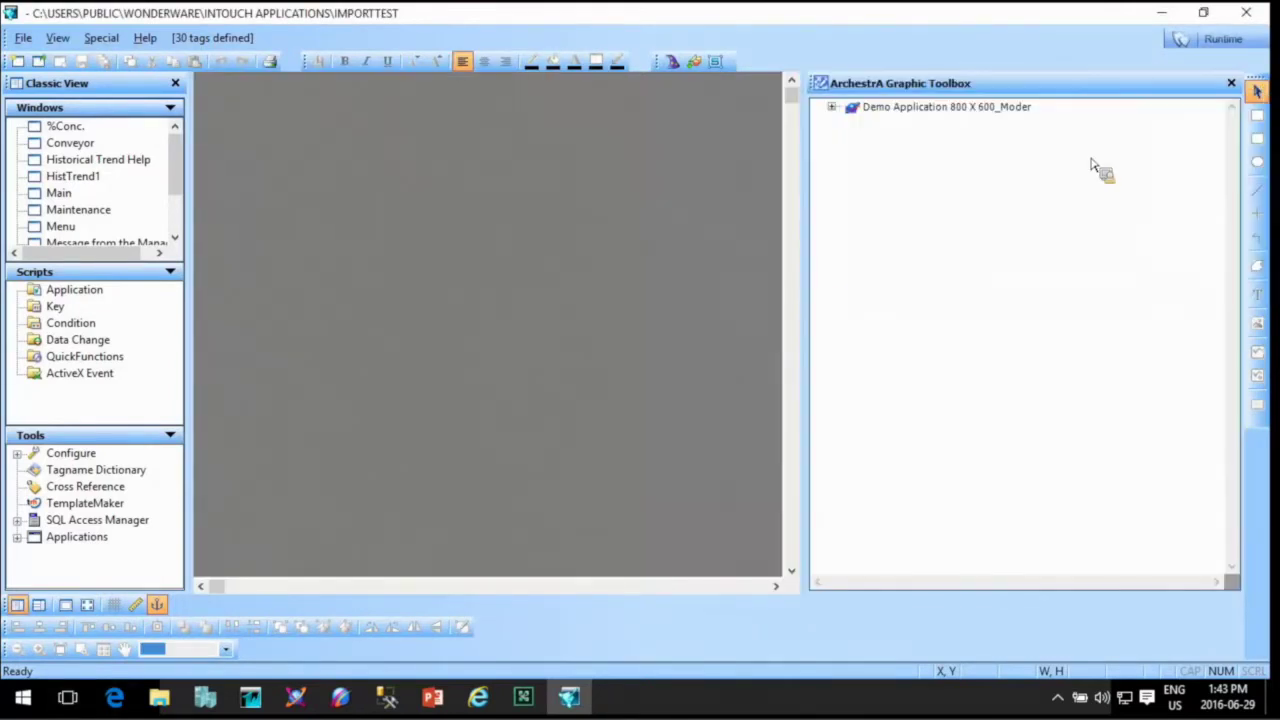
pyautogui.moveTo(808, 278); pyautogui.dragTo(1060, 264)
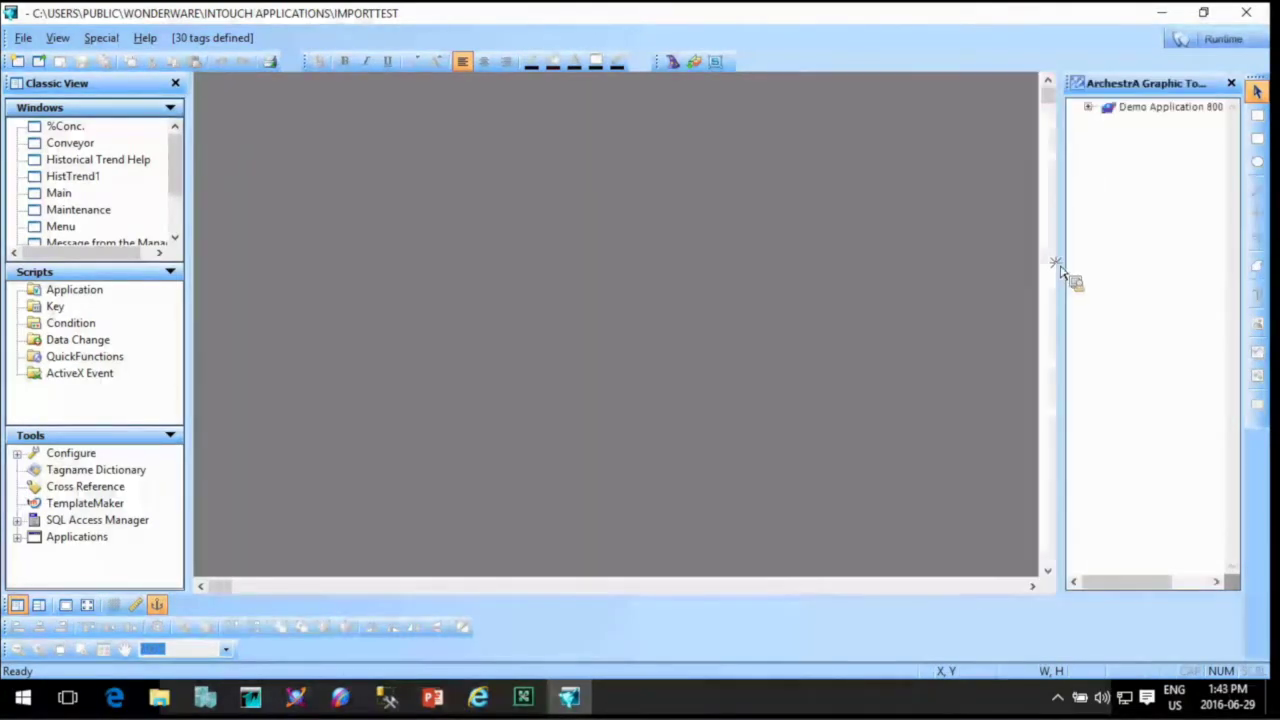
pyautogui.click(1090, 108)
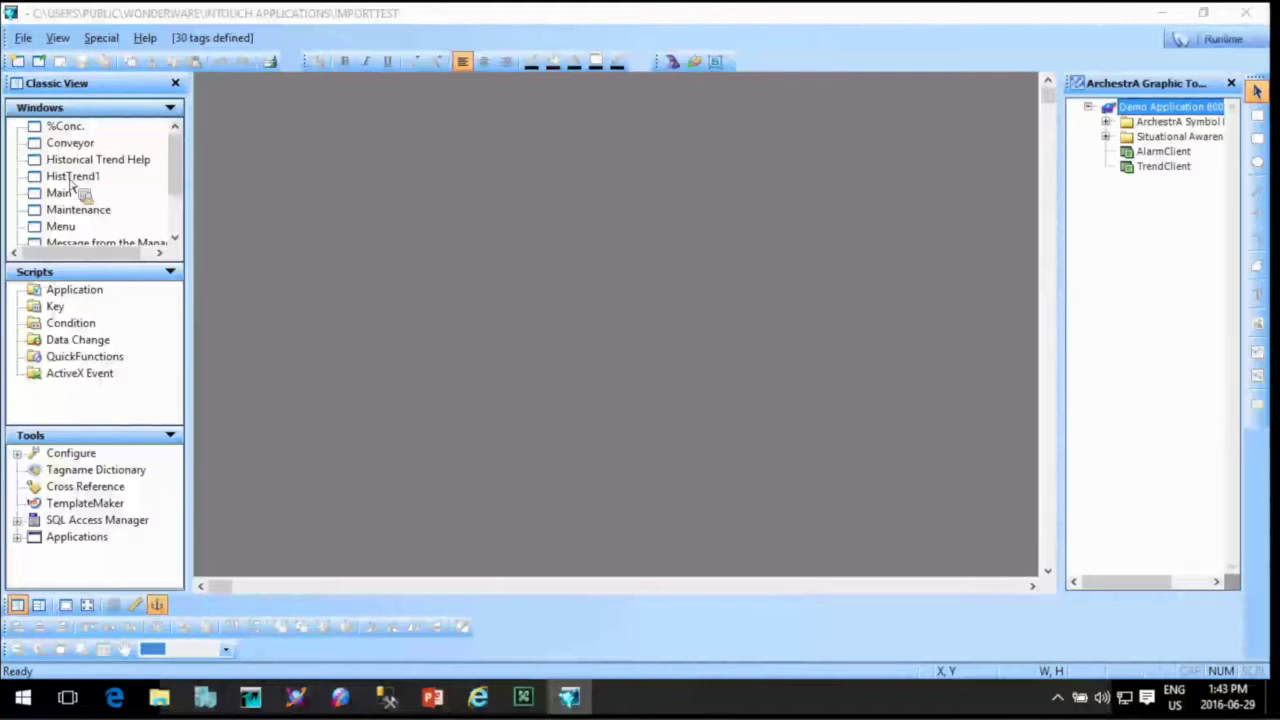
# Convert the Conveyor window to an ArchestrA symbol, review the Window Conversion Report, and close the conversion dialogs.
pyautogui.click(82, 148)
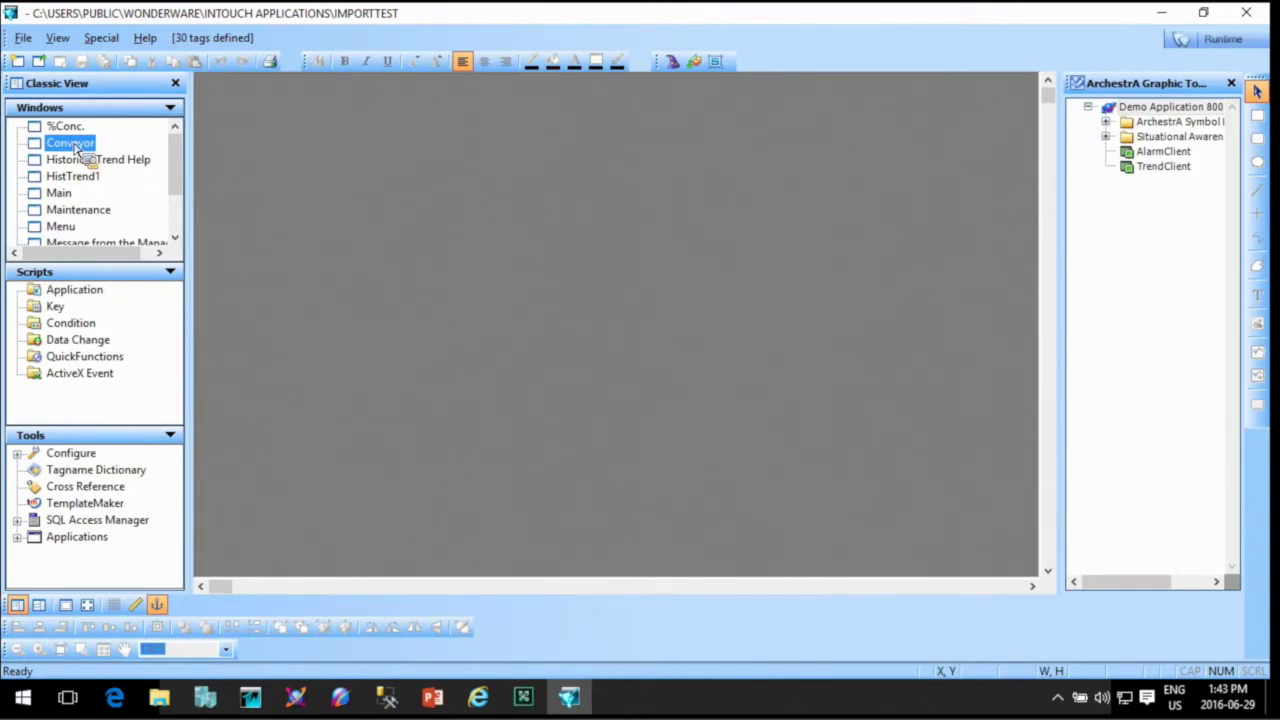
pyautogui.rightClick(75, 148)
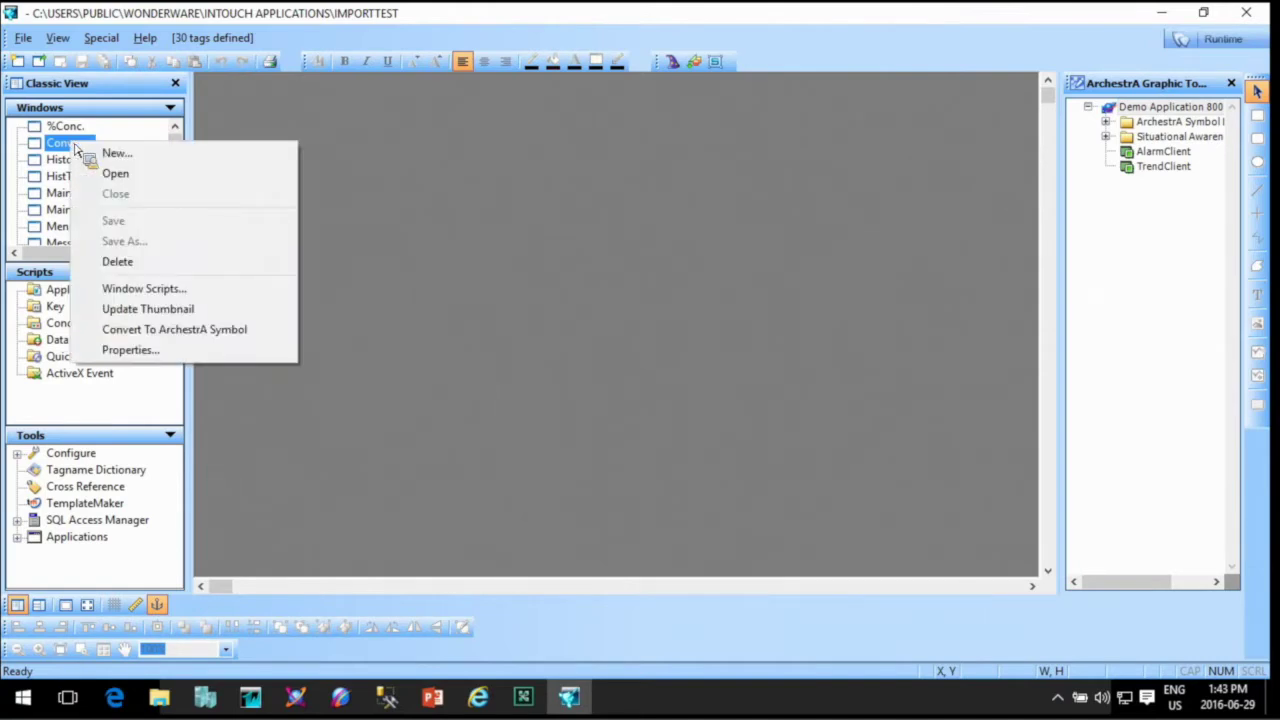
pyautogui.click(222, 331)
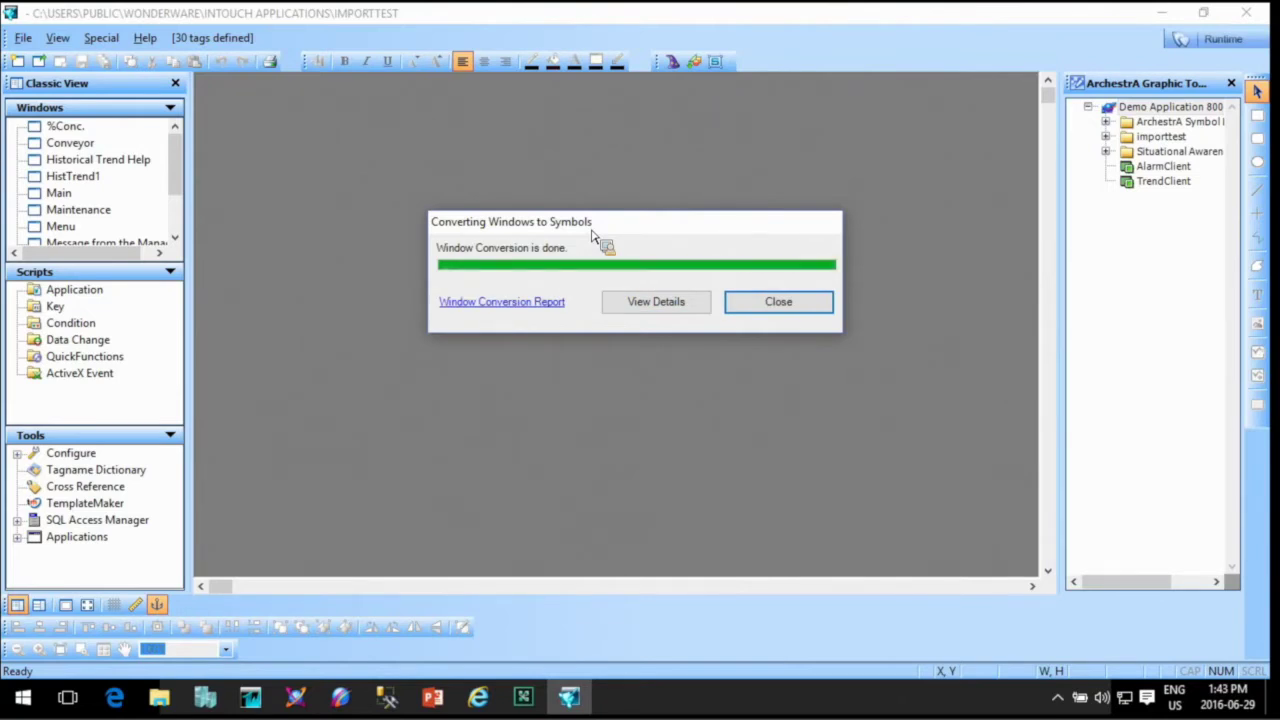
pyautogui.click(552, 302)
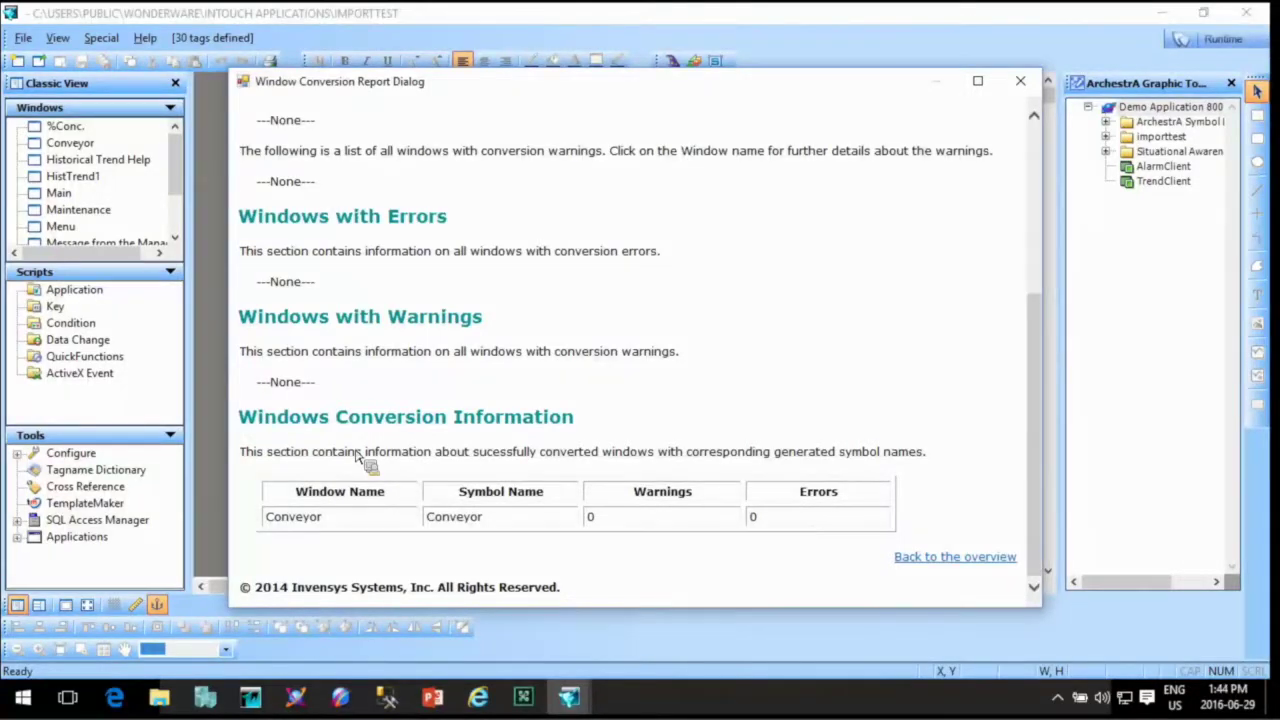
pyautogui.click(1020, 81)
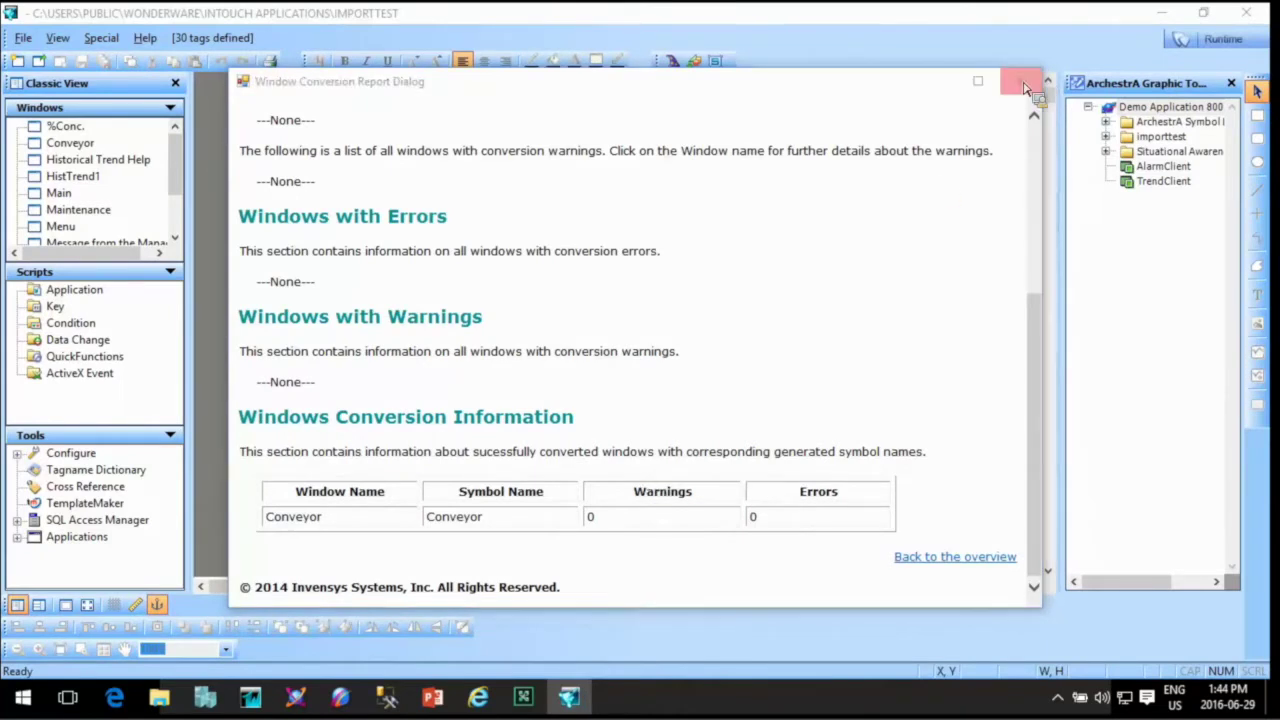
pyautogui.click(810, 305)
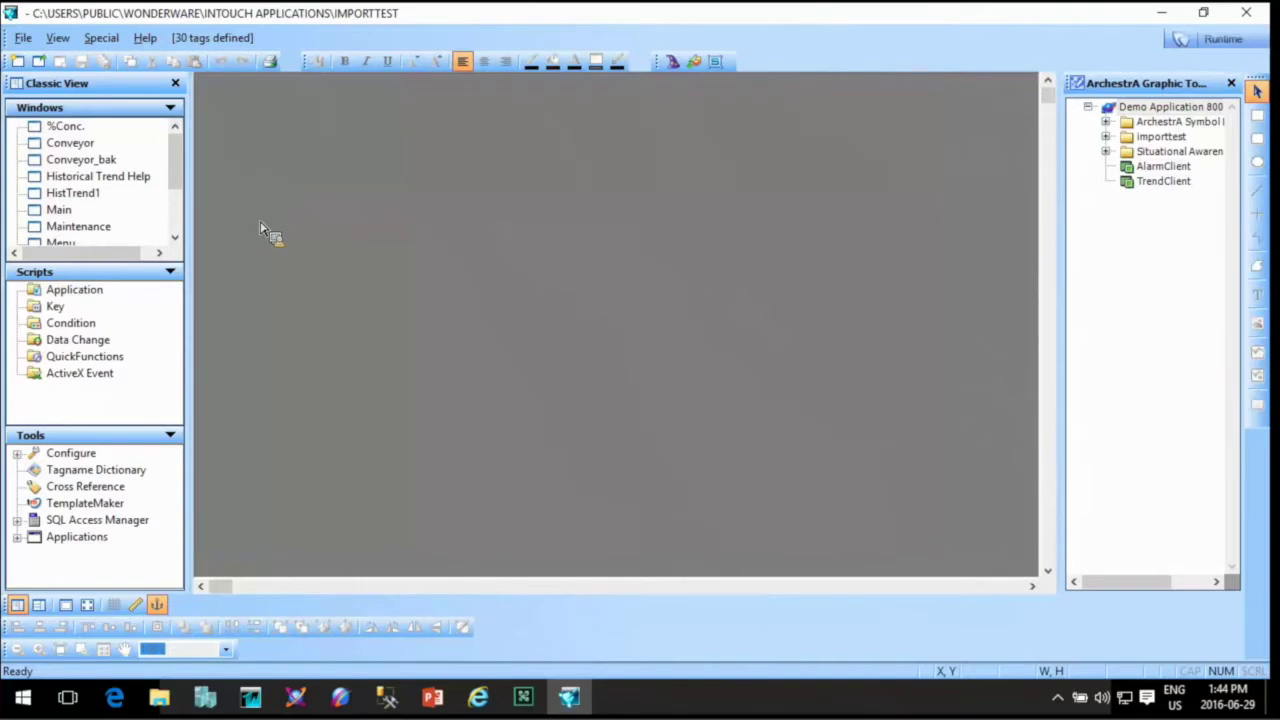
# Open the Conveyor_bak window and examine its original graphics, including the Transfer switch, the Ejector button and the cabinet beside the fallen barrel.
pyautogui.scroll(-2, 178, 198)
pyautogui.scroll(2, 190, 215)
pyautogui.moveTo(107, 168)
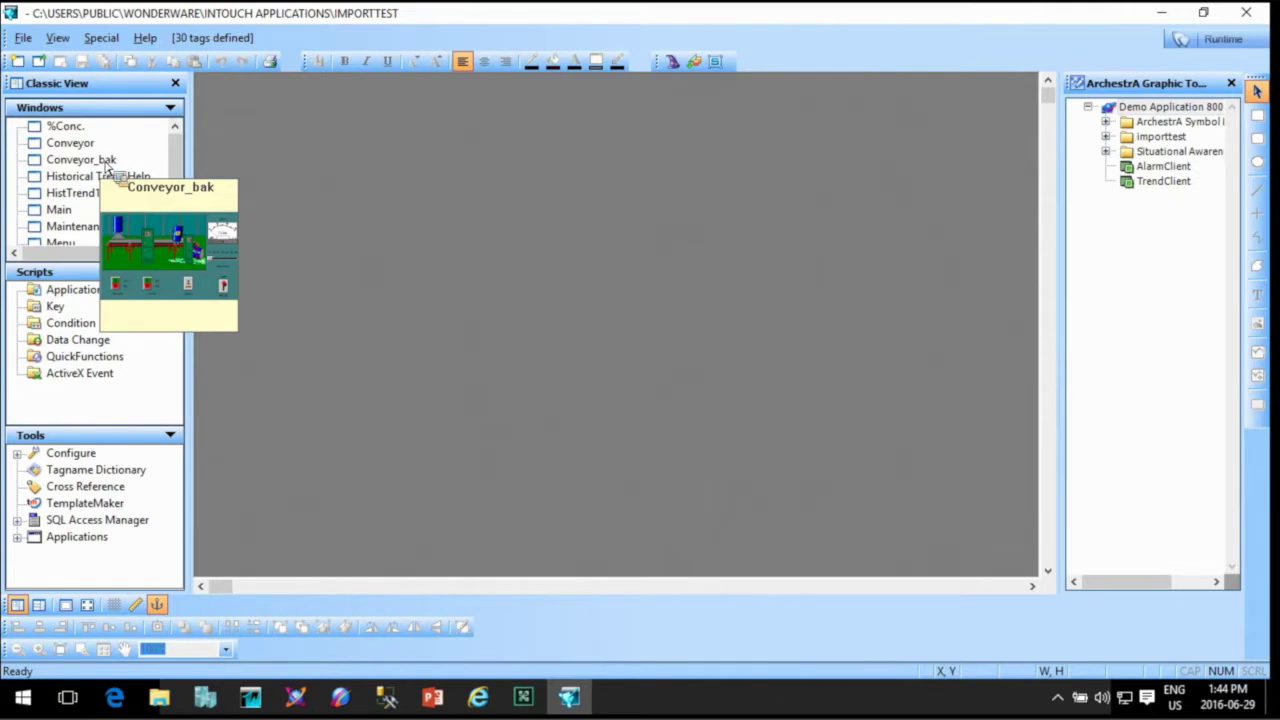
pyautogui.doubleClick(107, 168)
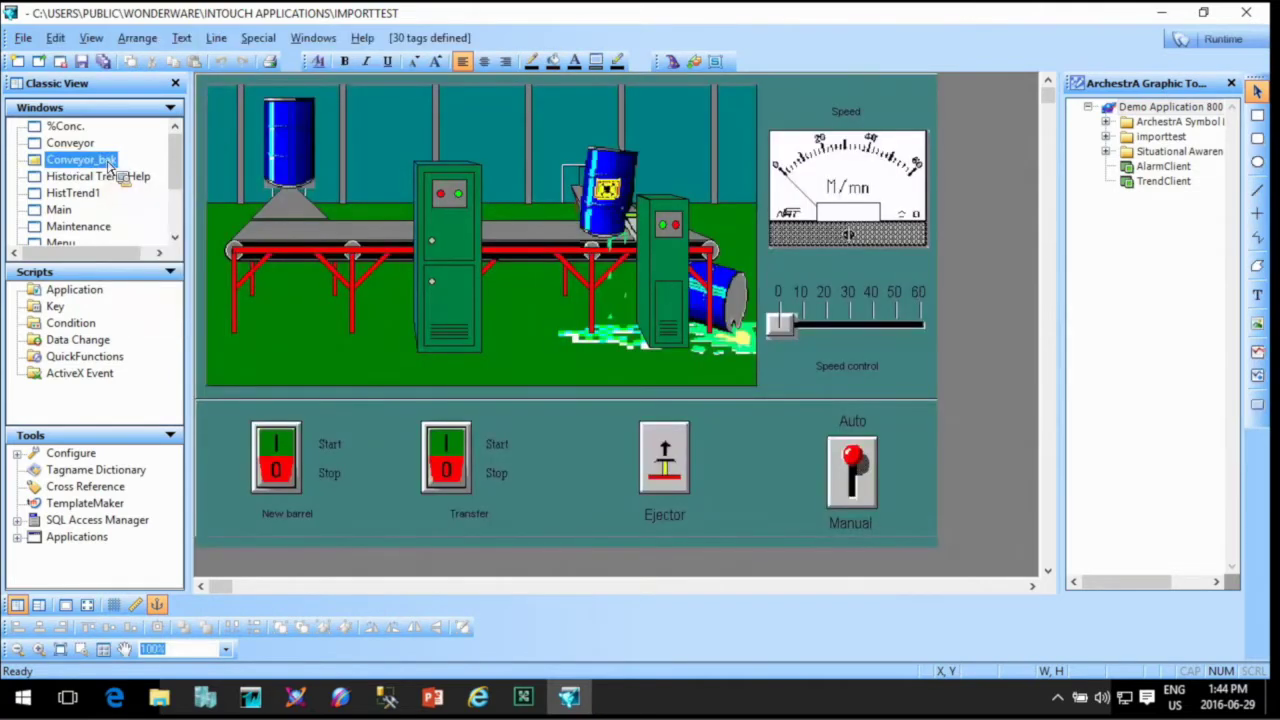
pyautogui.click(440, 462)
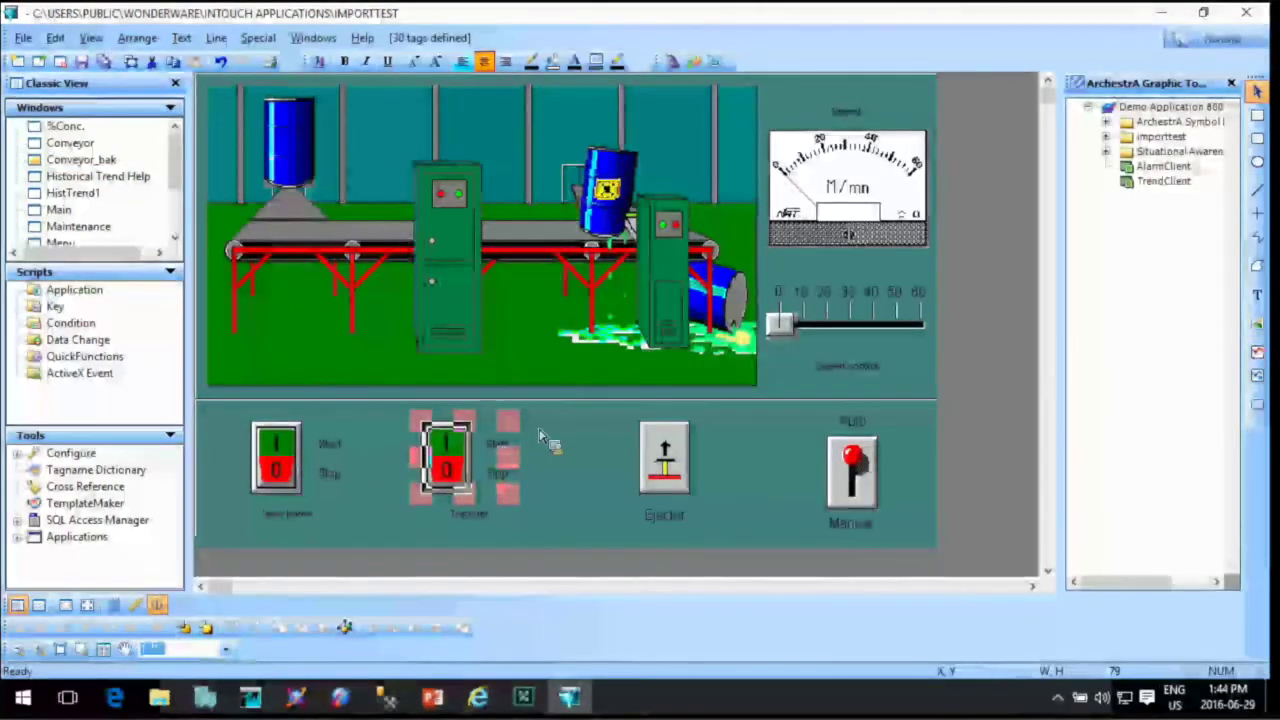
pyautogui.click(655, 457)
pyautogui.click(680, 335)
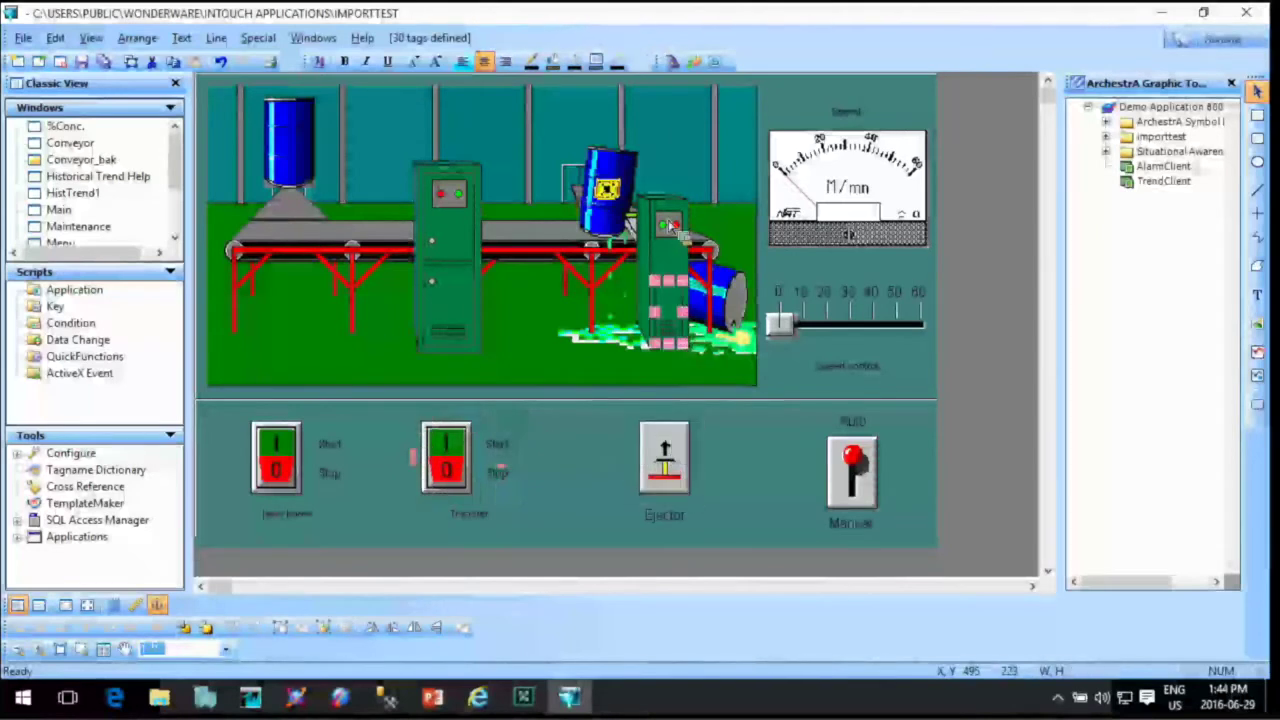
pyautogui.click(433, 395)
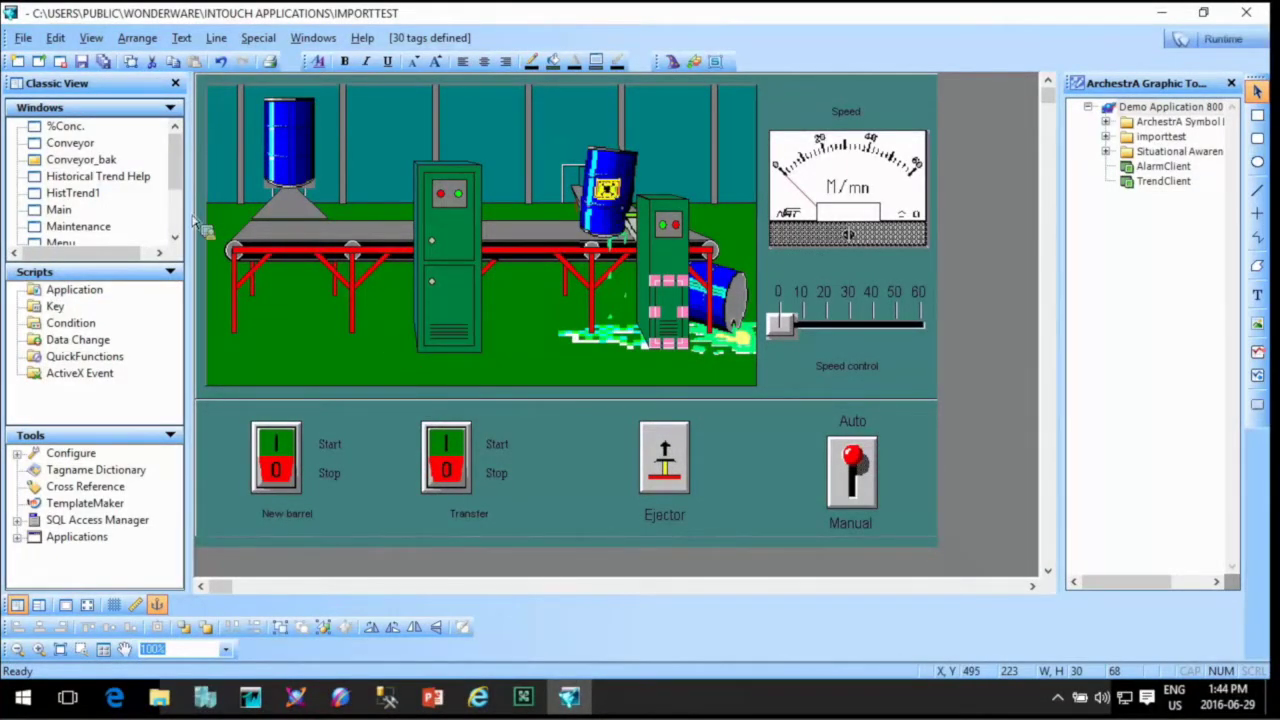
# Close the Conveyor_bak window without saving and open the converted Conveyor window.
pyautogui.rightClick(92, 163)
pyautogui.click(132, 211)
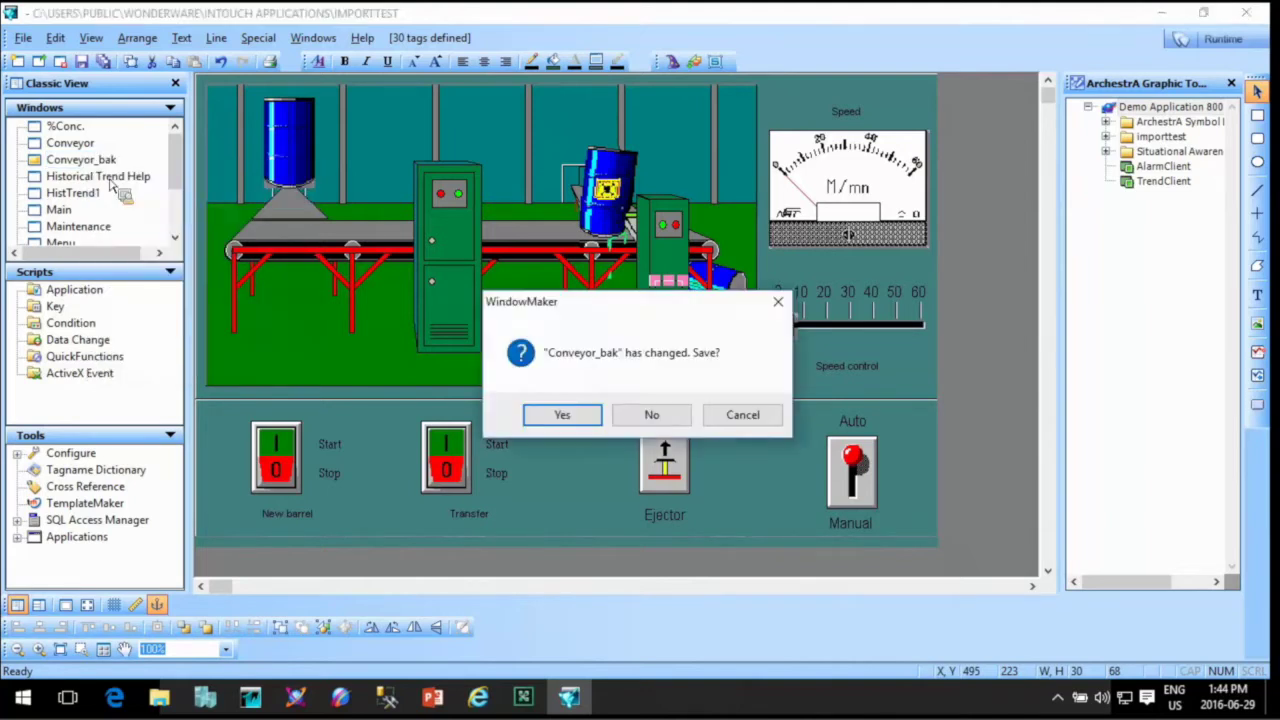
pyautogui.click(684, 420)
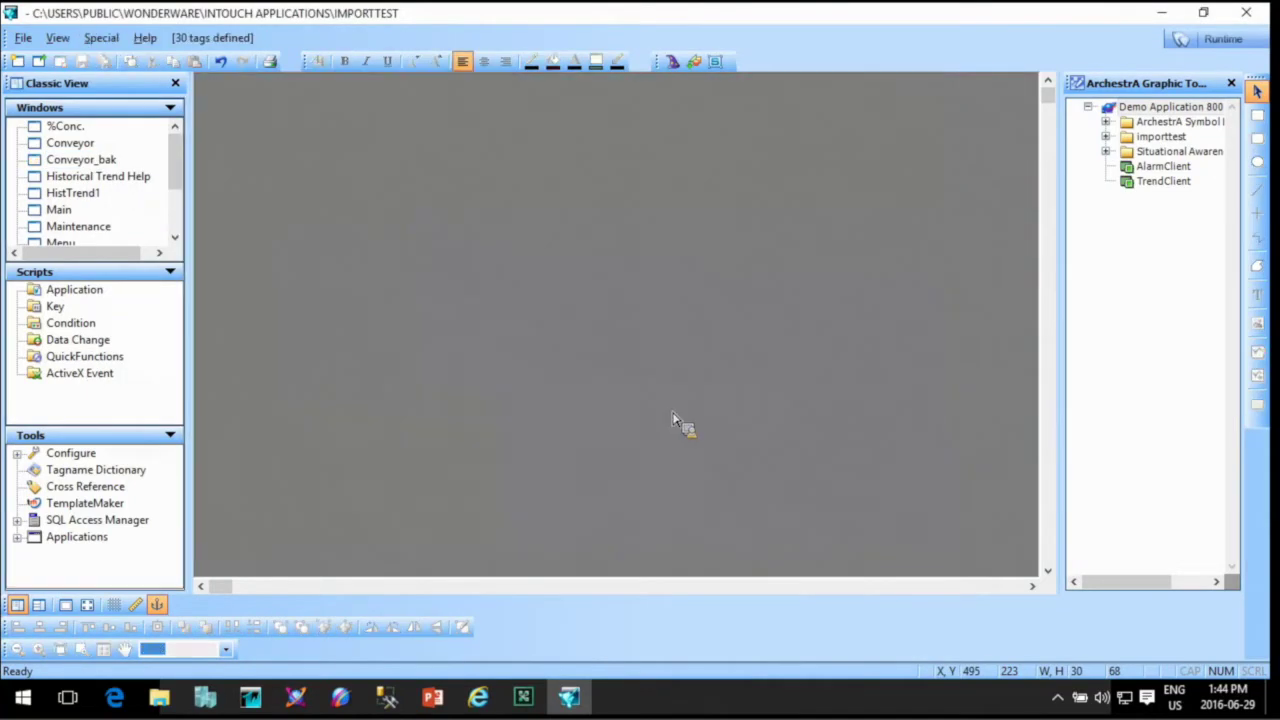
pyautogui.doubleClick(88, 147)
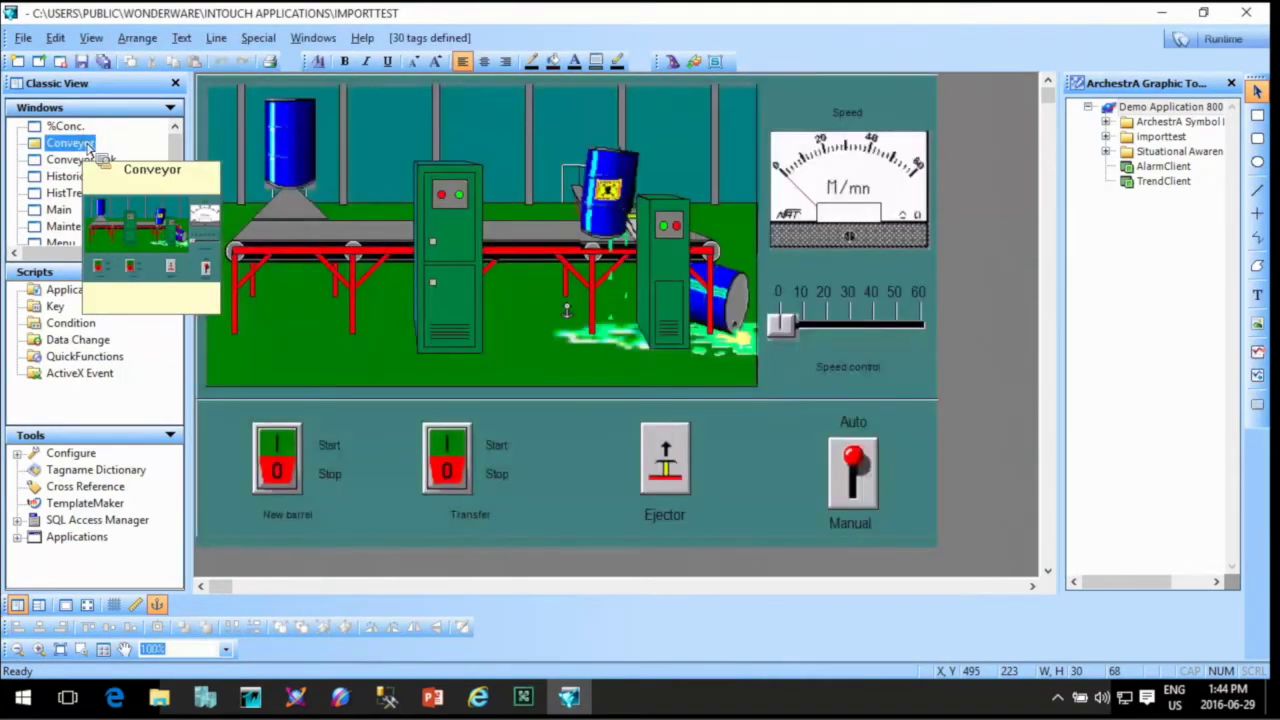
# Set the Conveyor window's dimensions to a width of 1366 and a height of 768.
pyautogui.click(458, 403)
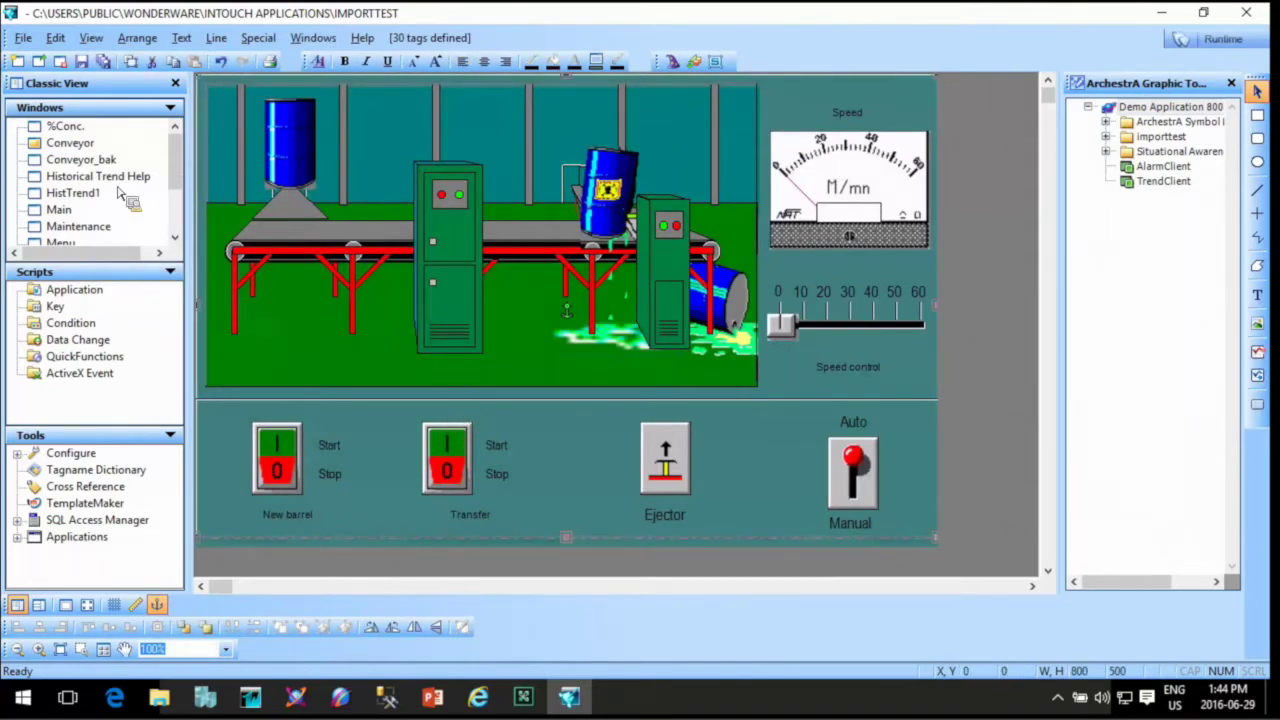
pyautogui.rightClick(80, 148)
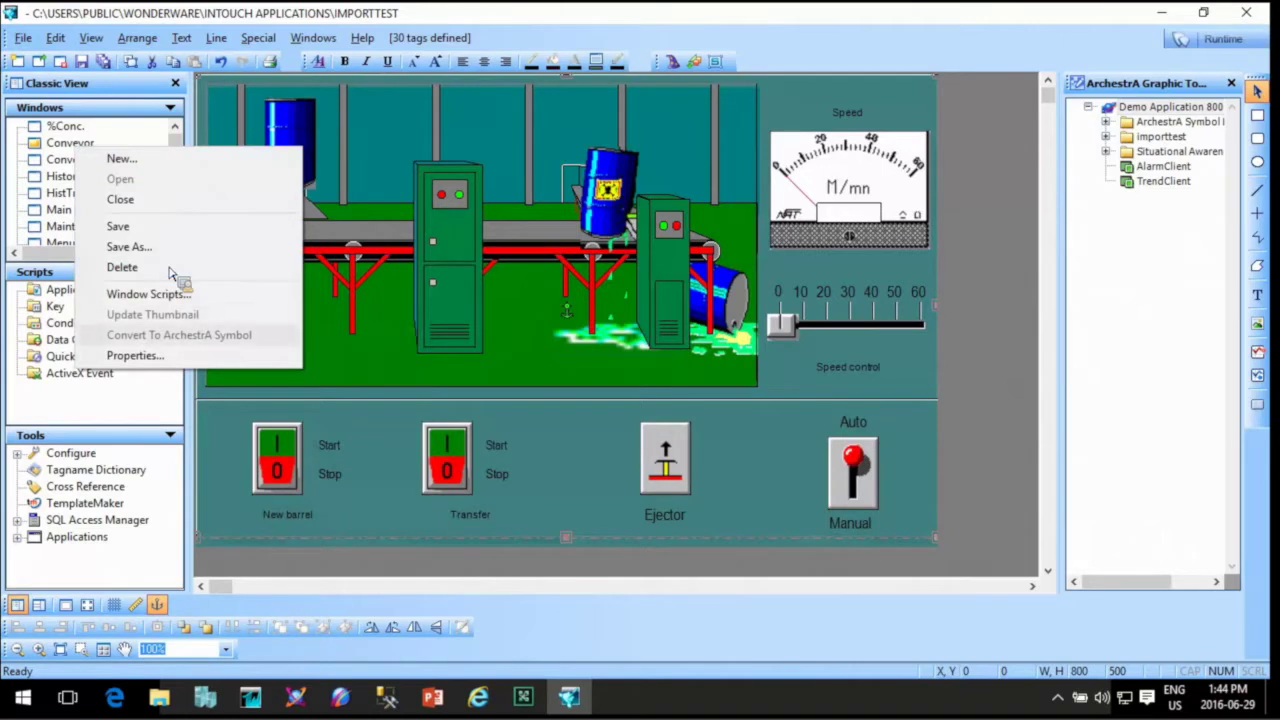
pyautogui.click(172, 355)
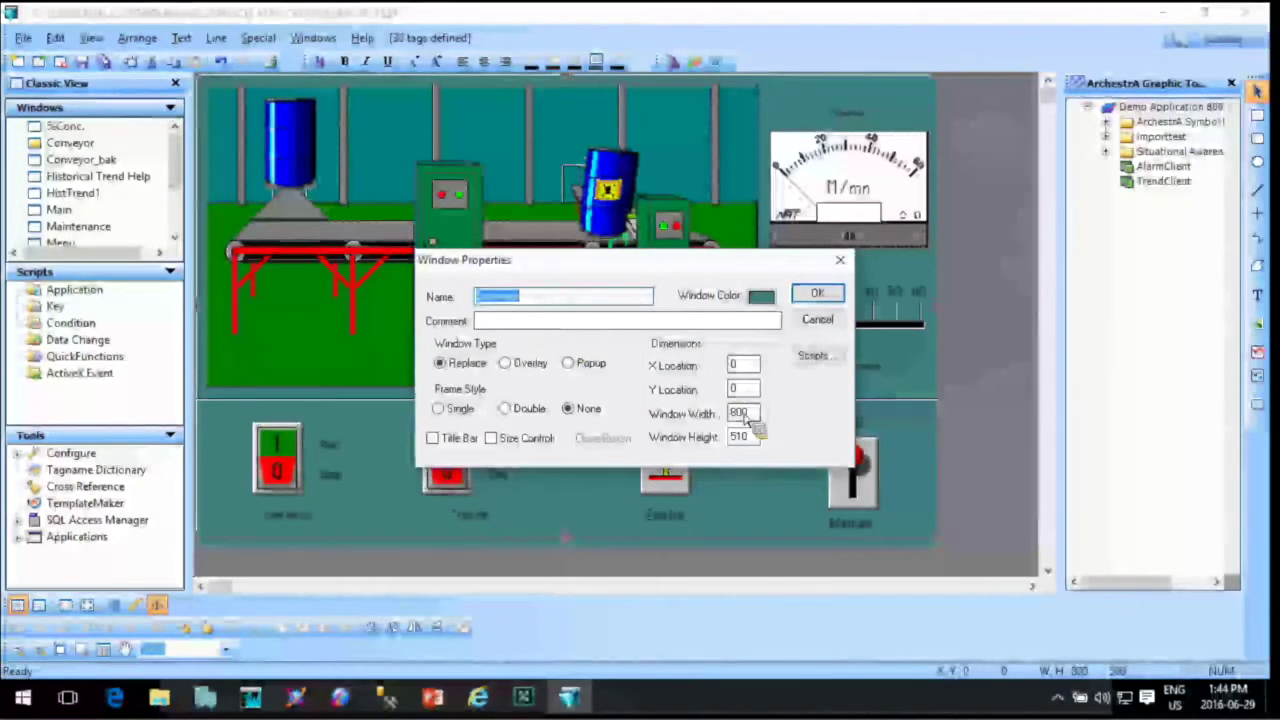
pyautogui.doubleClick(754, 416)
pyautogui.write('1366')
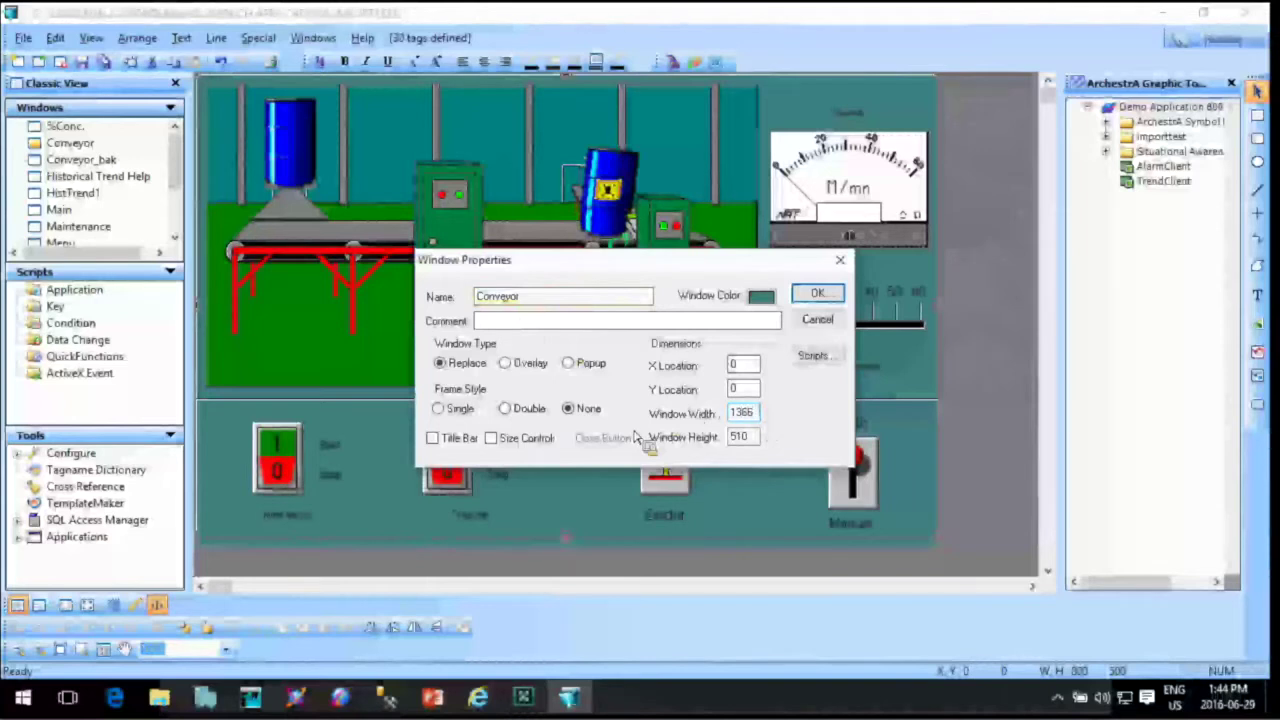
pyautogui.press('Tab')
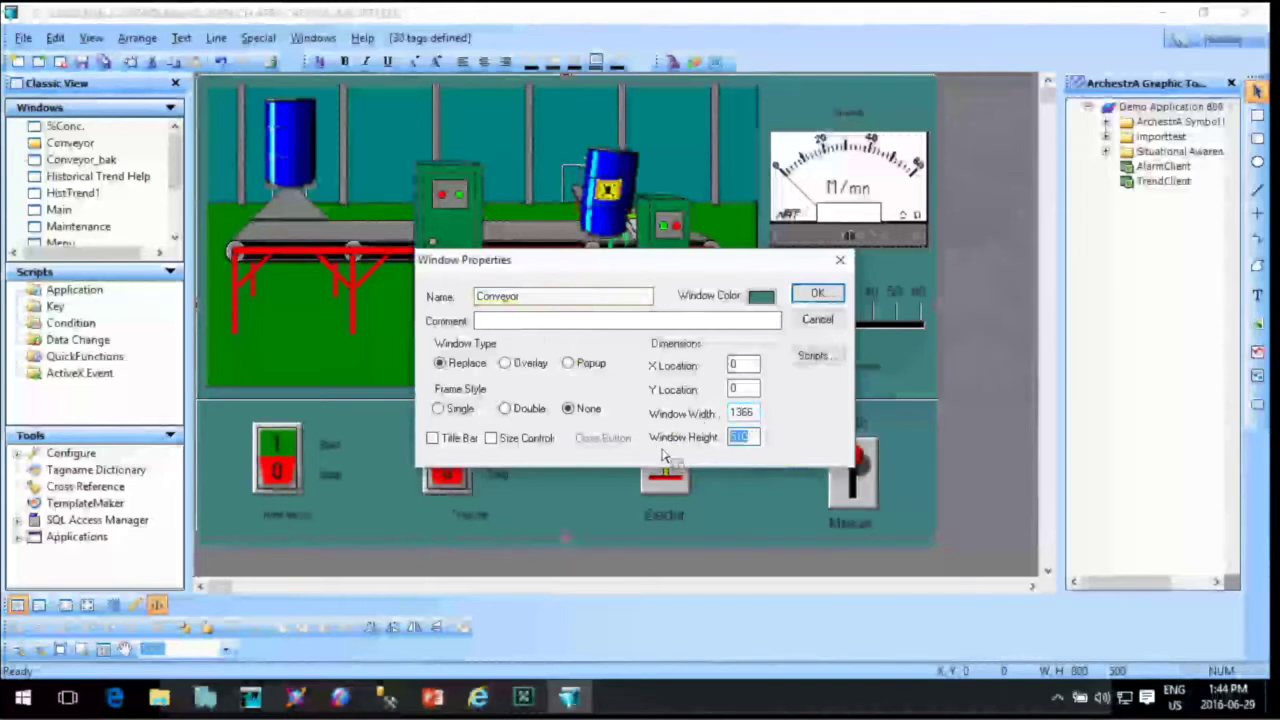
pyautogui.write('768')
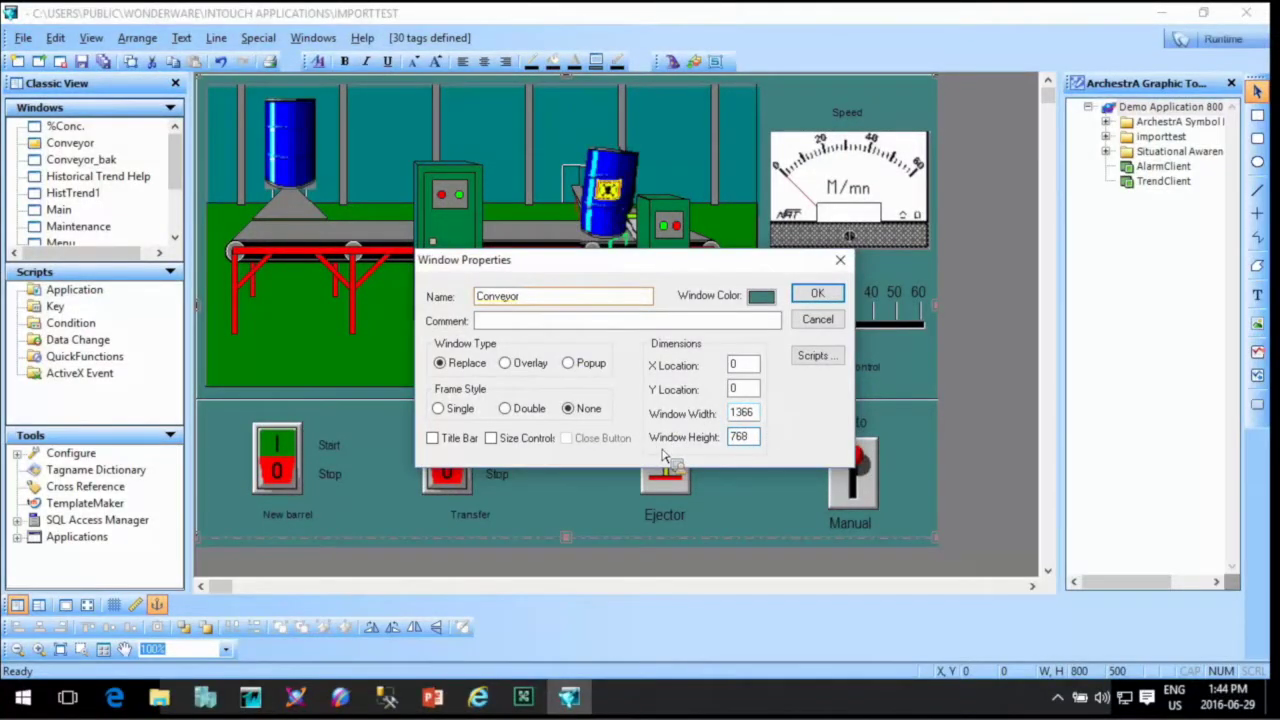
pyautogui.press('Return')
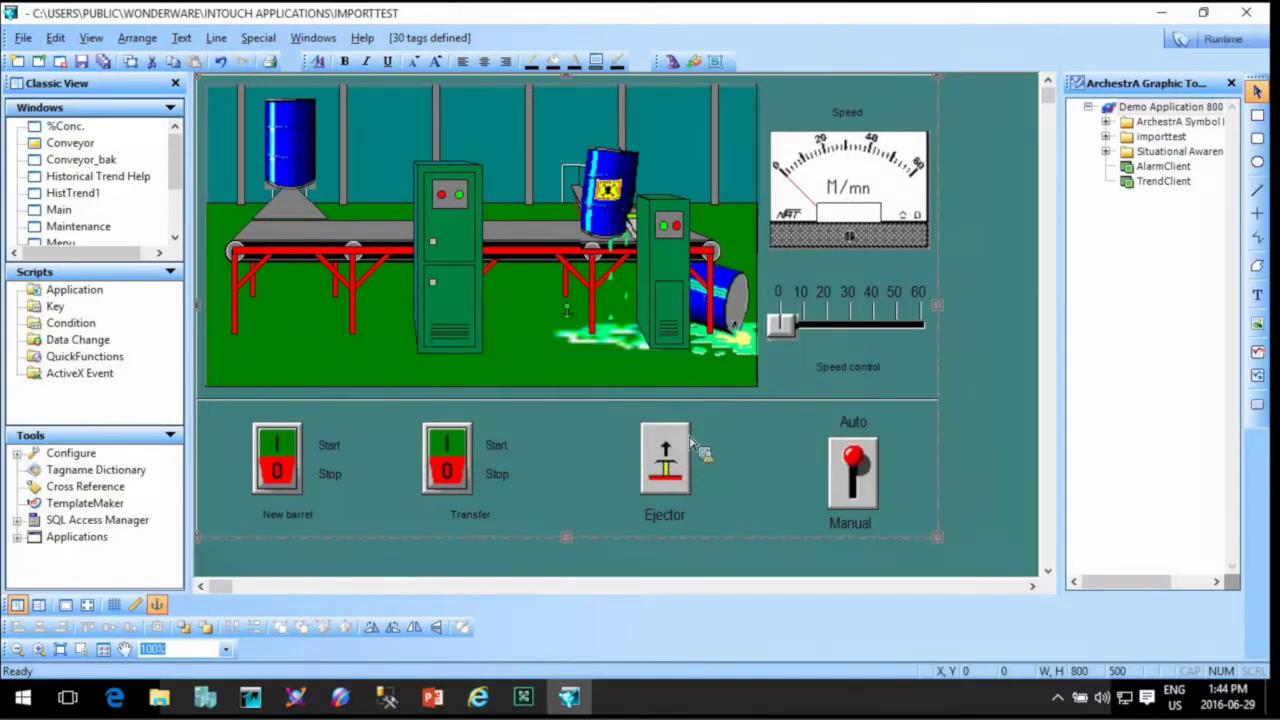
# Enlarge the converted conveyor symbol to about 1226 by 766 so it fills more of the resized window.
pyautogui.scroll(-1, 705, 455)
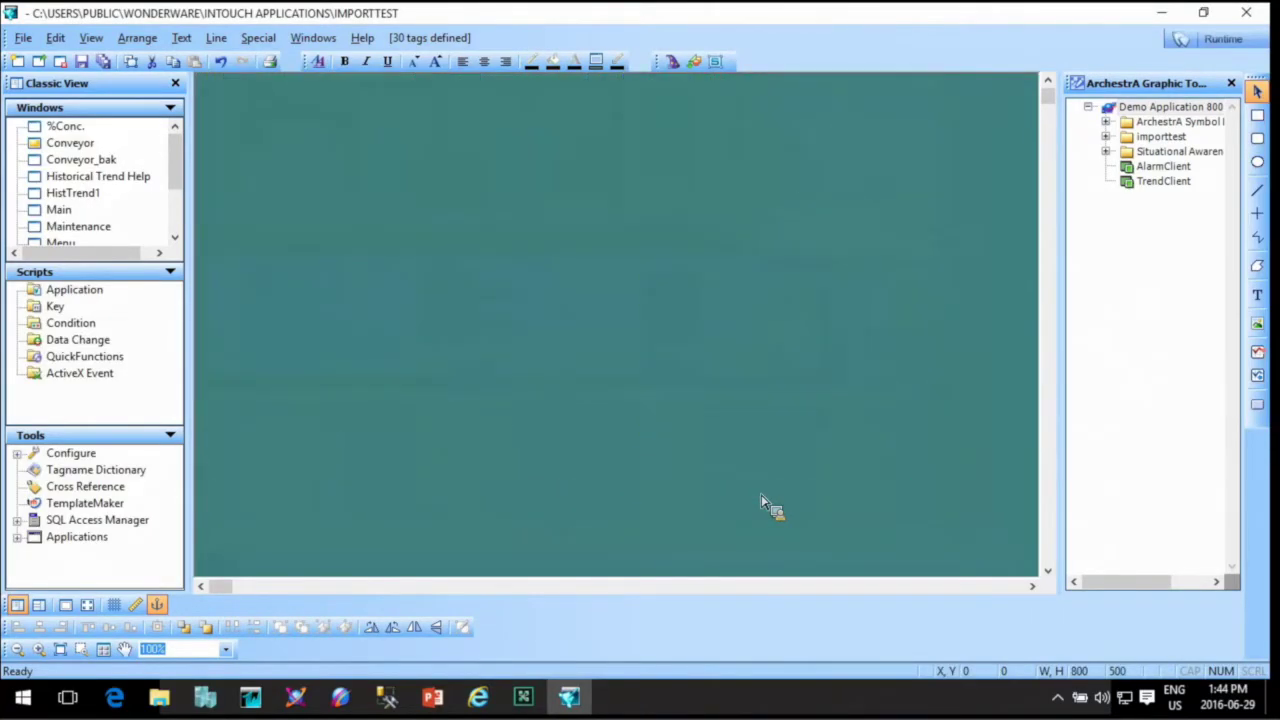
pyautogui.scroll(-2, 962, 516)
pyautogui.click(1033, 587)
pyautogui.click(948, 425)
pyautogui.scroll(1, 1020, 507)
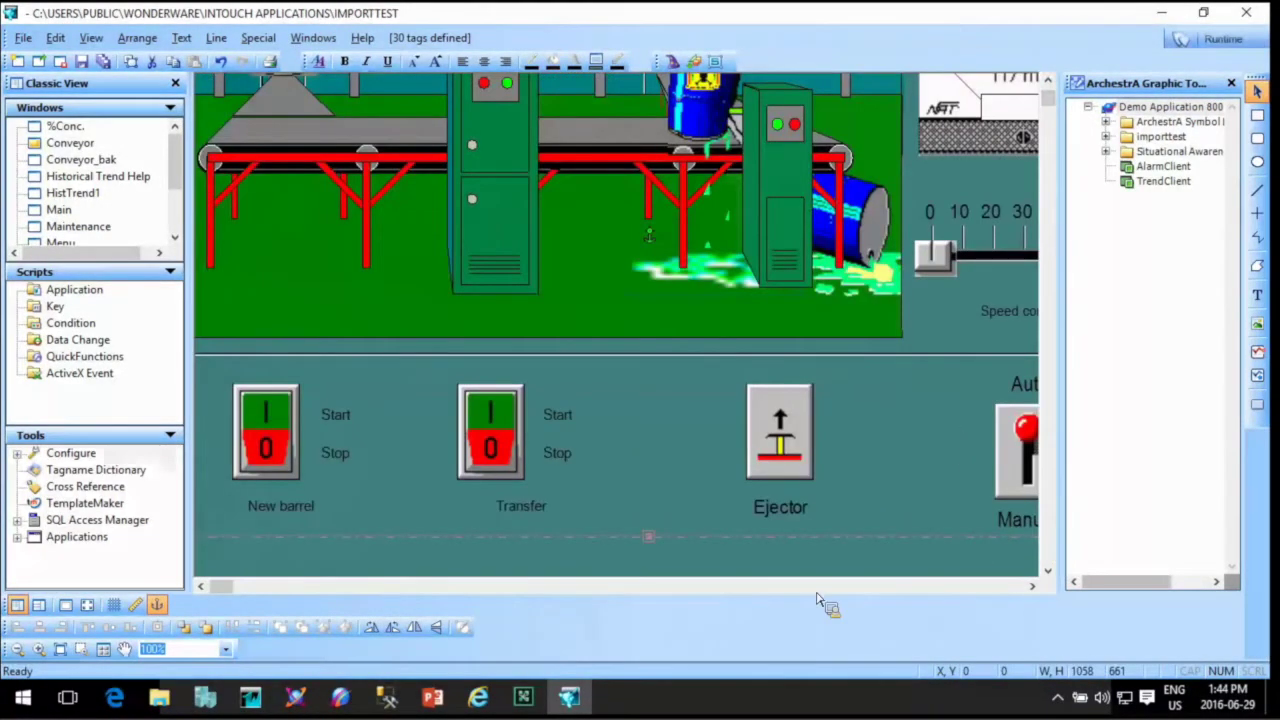
pyautogui.scroll(3, 755, 567)
pyautogui.scroll(-3, 755, 567)
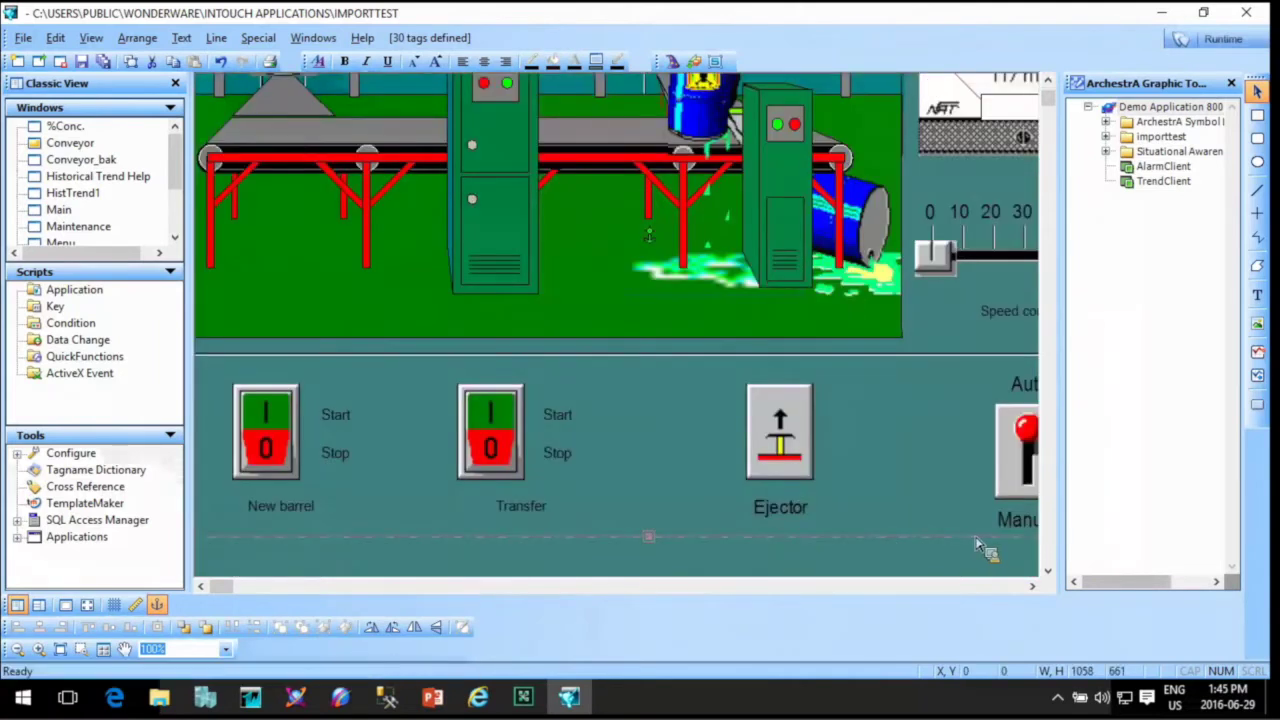
pyautogui.click(1033, 587)
pyautogui.click(1033, 587)
pyautogui.click(1033, 587)
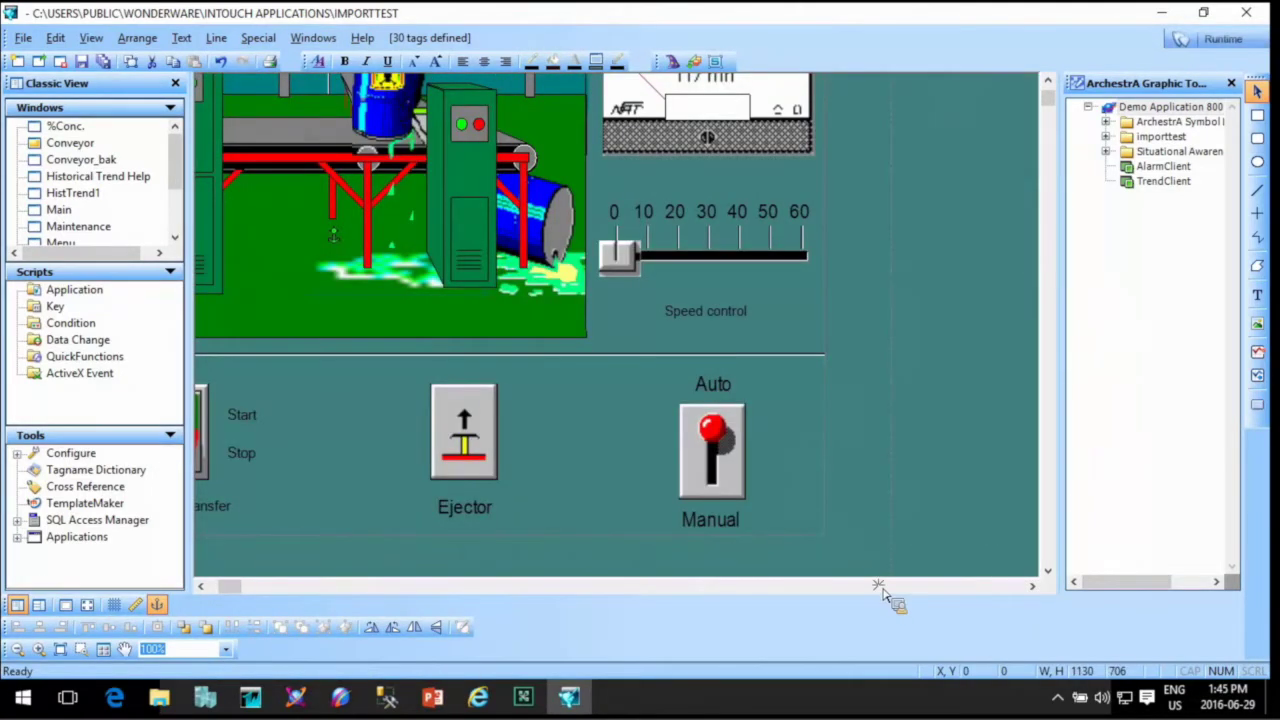
pyautogui.scroll(1, 1000, 590)
pyautogui.moveTo(965, 472); pyautogui.dragTo(980, 493)
pyautogui.scroll(3, 971, 517)
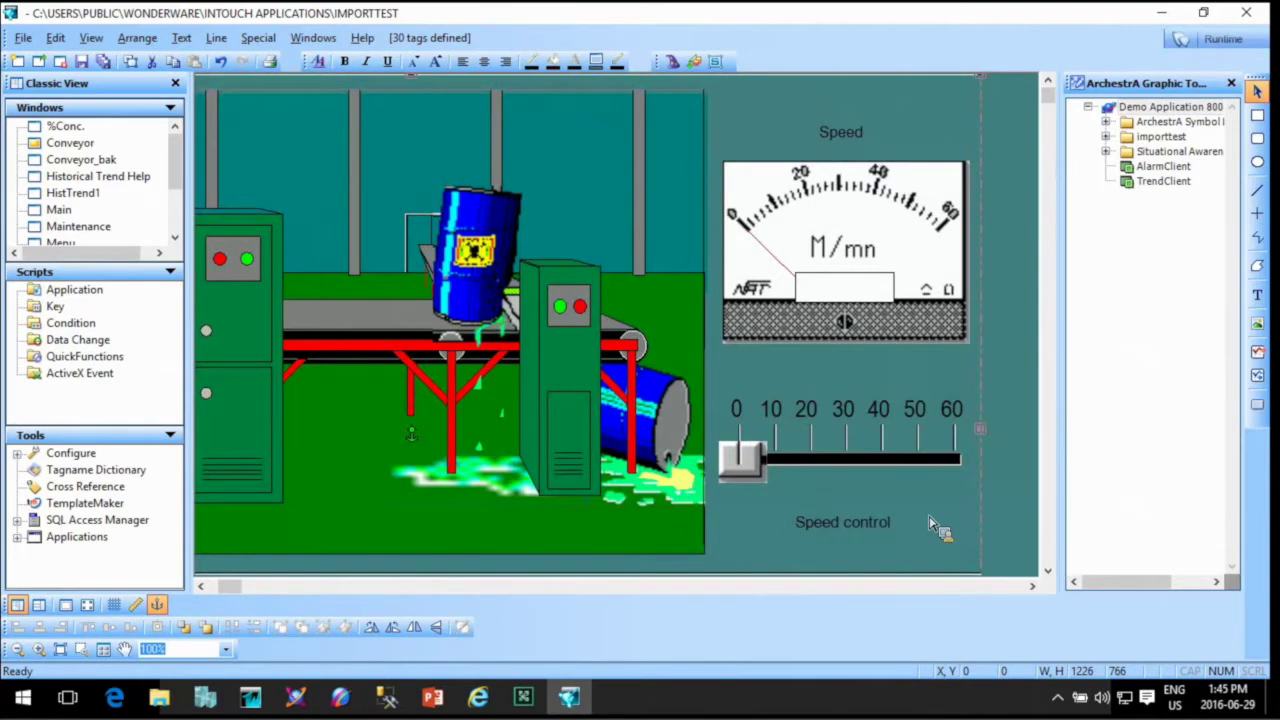
# Run the application in WindowViewer, switch the conveyor to Manual, and operate the Ejector to test the converted symbol.
pyautogui.click(1200, 45)
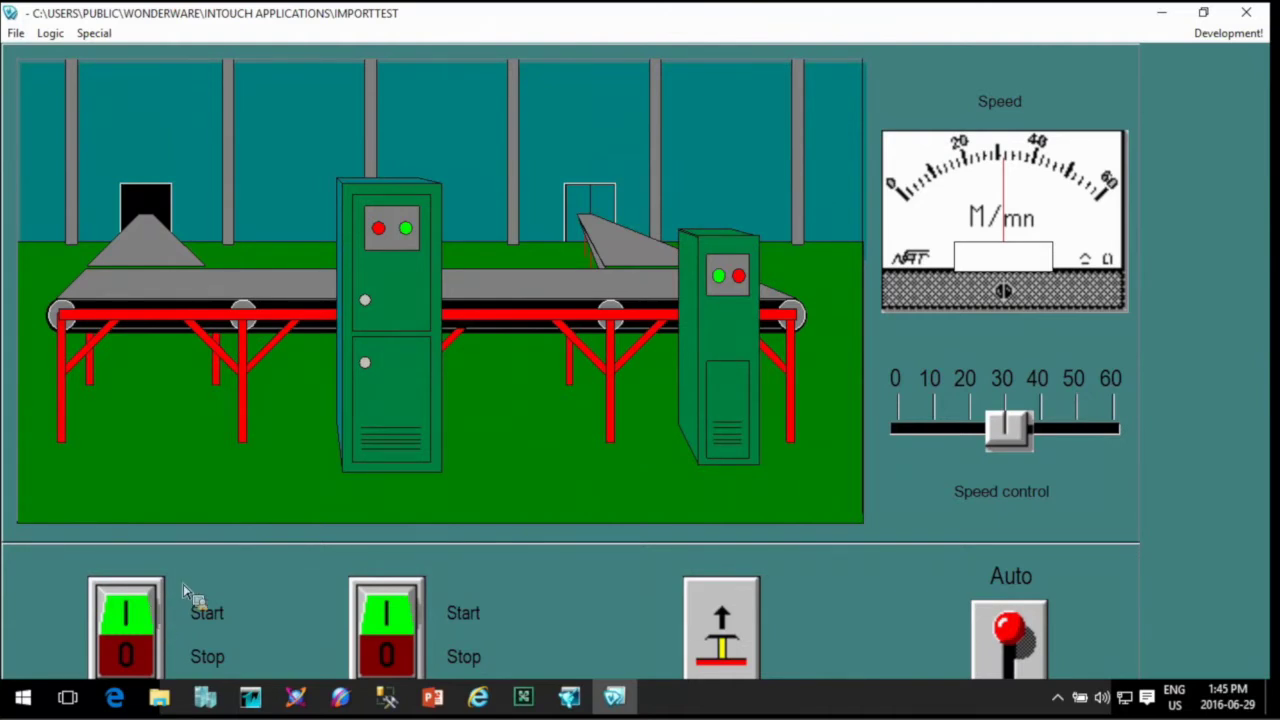
pyautogui.click(1020, 640)
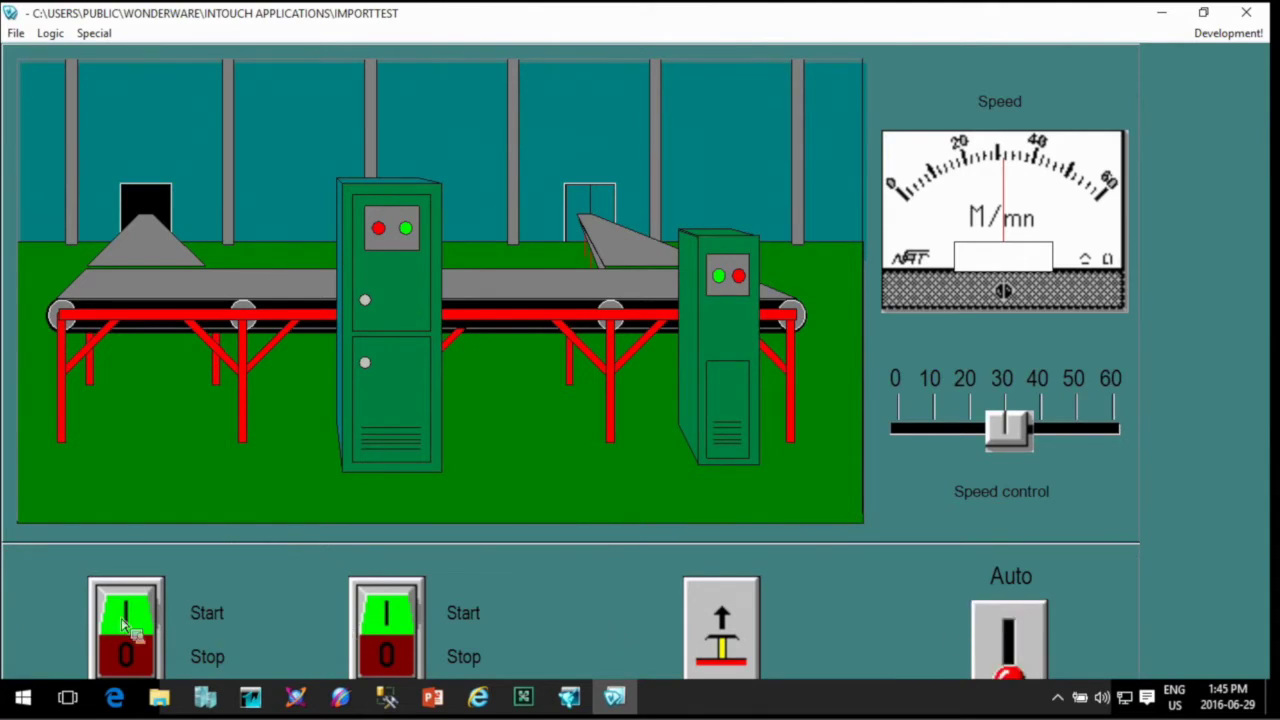
pyautogui.click(728, 625)
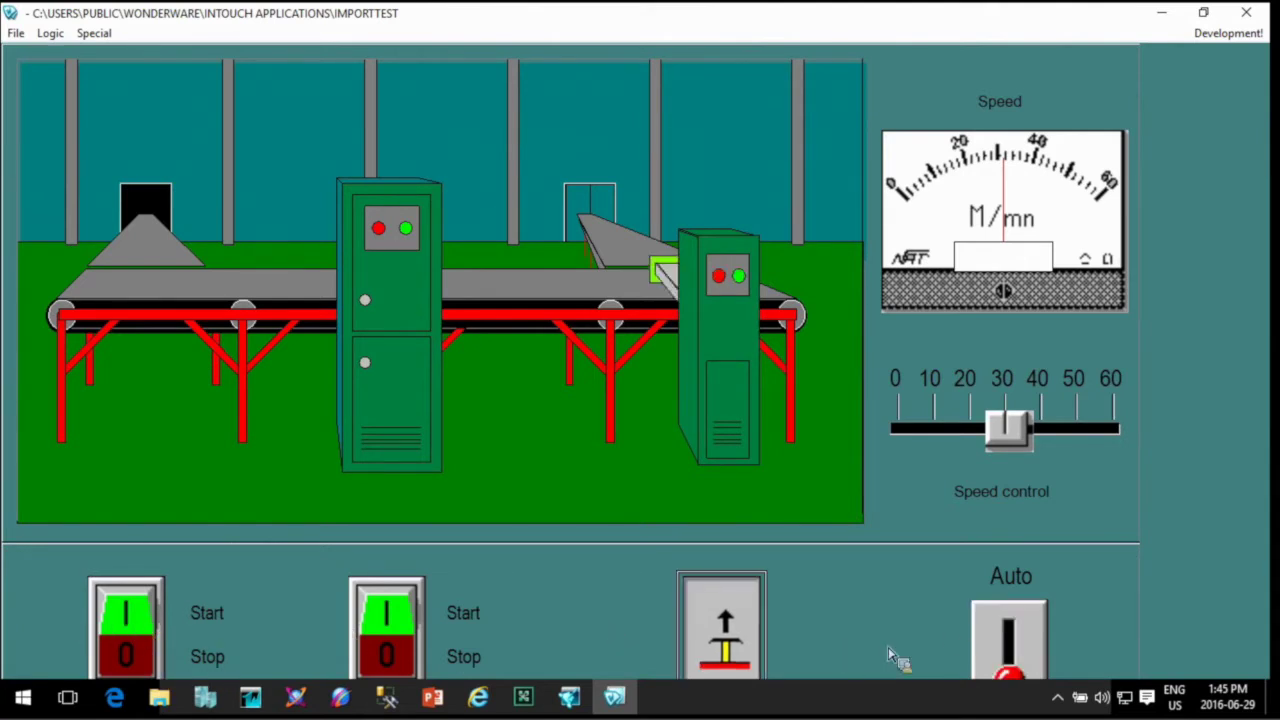
pyautogui.click(733, 621)
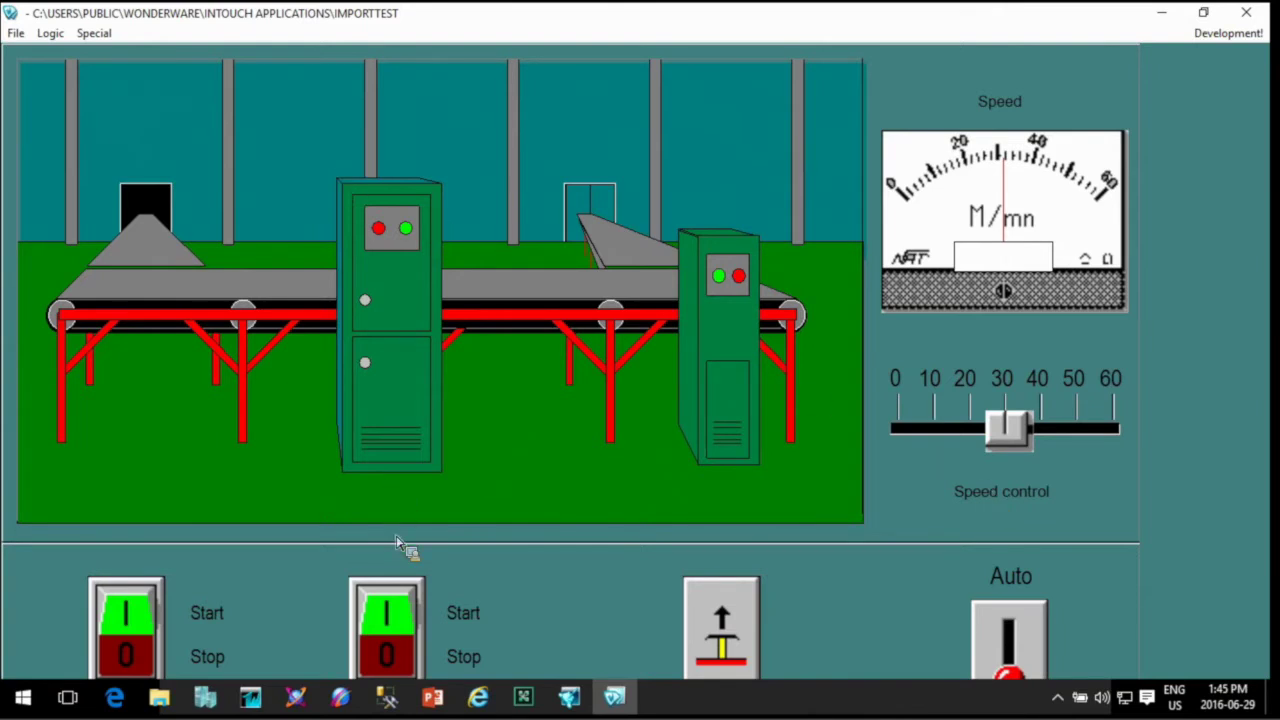
# Return to development and shrink the conveyor symbol to a height of about 269.
pyautogui.click(1220, 33)
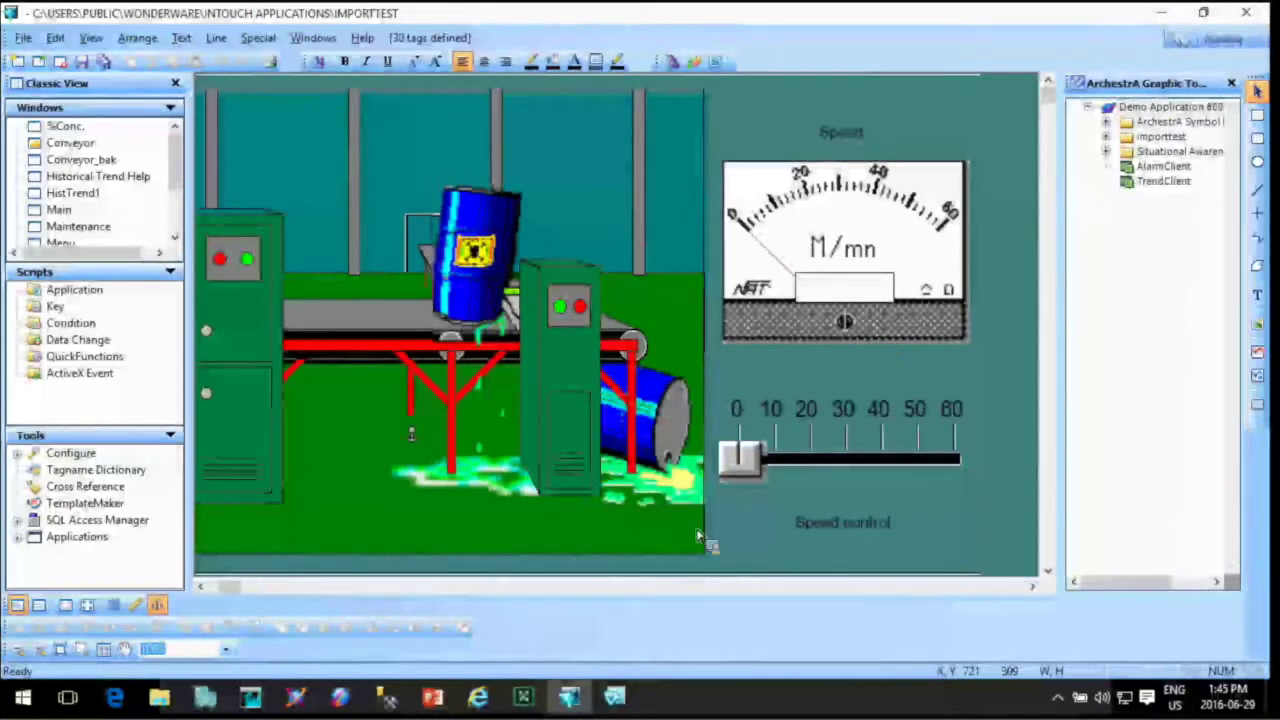
pyautogui.scroll(-2, 727, 537)
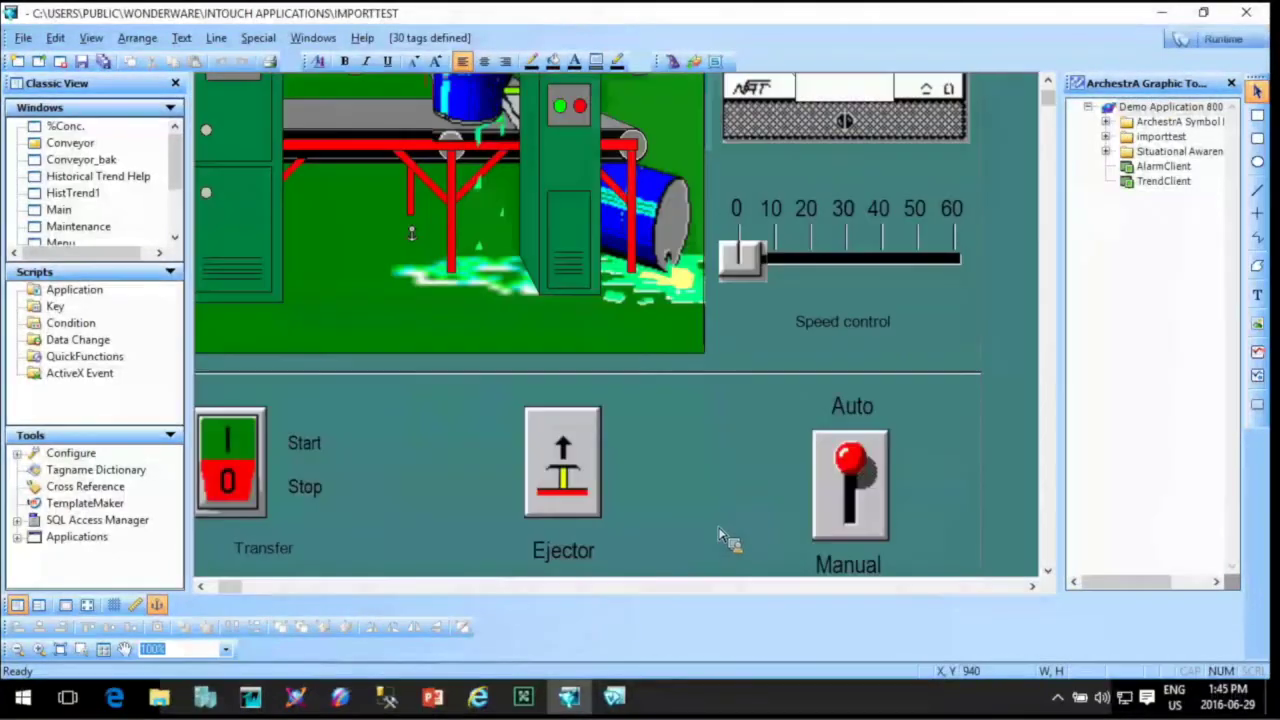
pyautogui.scroll(1, 725, 537)
pyautogui.scroll(-2, 727, 537)
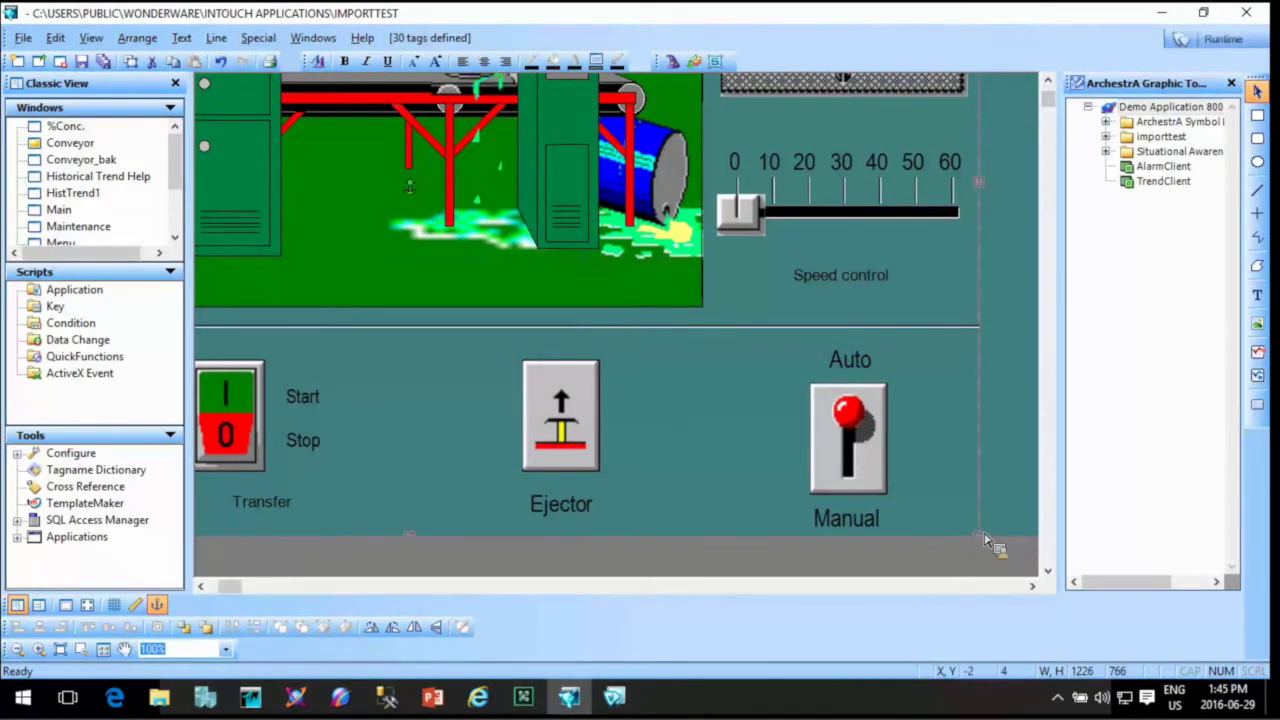
pyautogui.moveTo(985, 540); pyautogui.dragTo(406, 180)
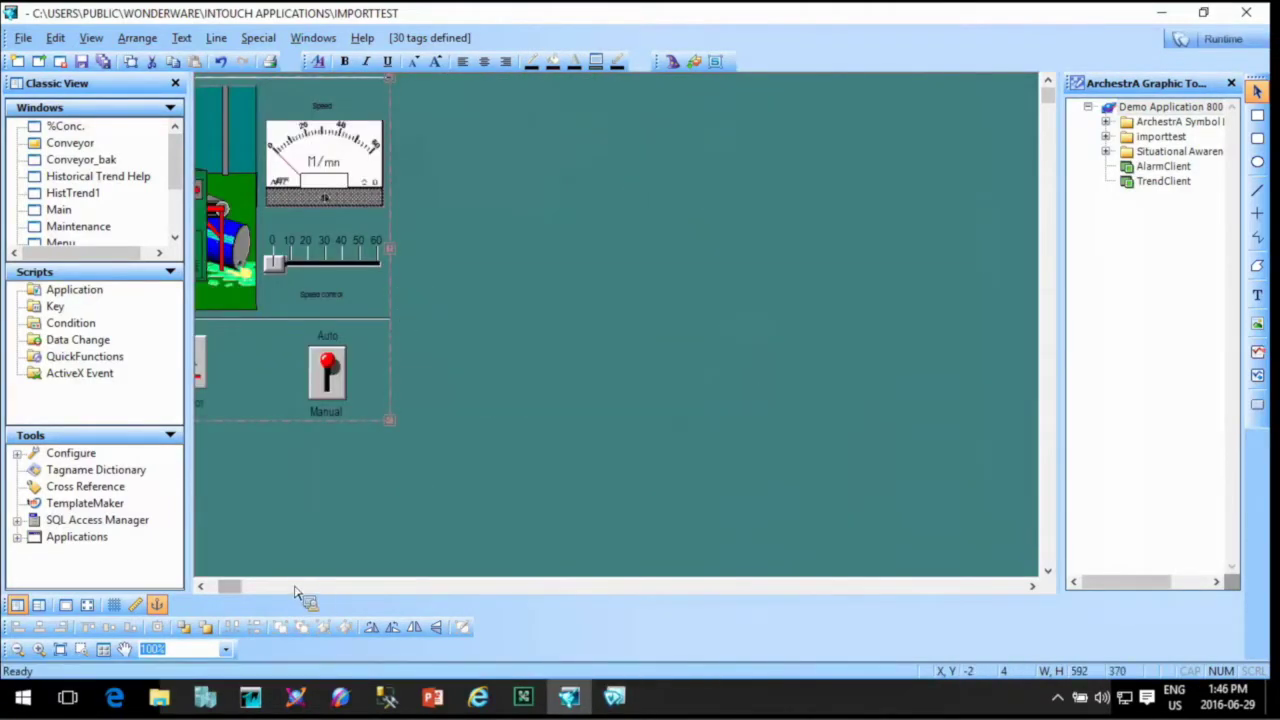
pyautogui.moveTo(744, 421); pyautogui.dragTo(647, 342)
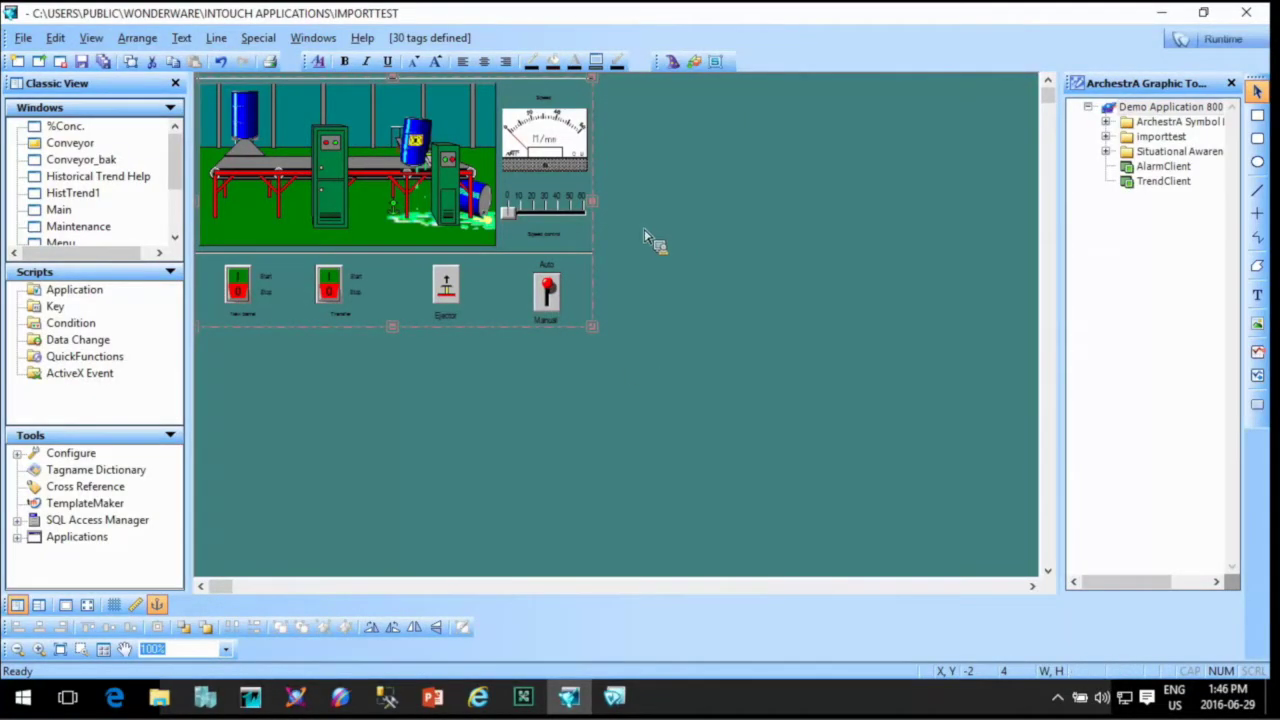
# Stretch the conveyor symbol horizontally to a width of about 798, and undo and redo the stretch.
pyautogui.moveTo(591, 200); pyautogui.dragTo(936, 195)
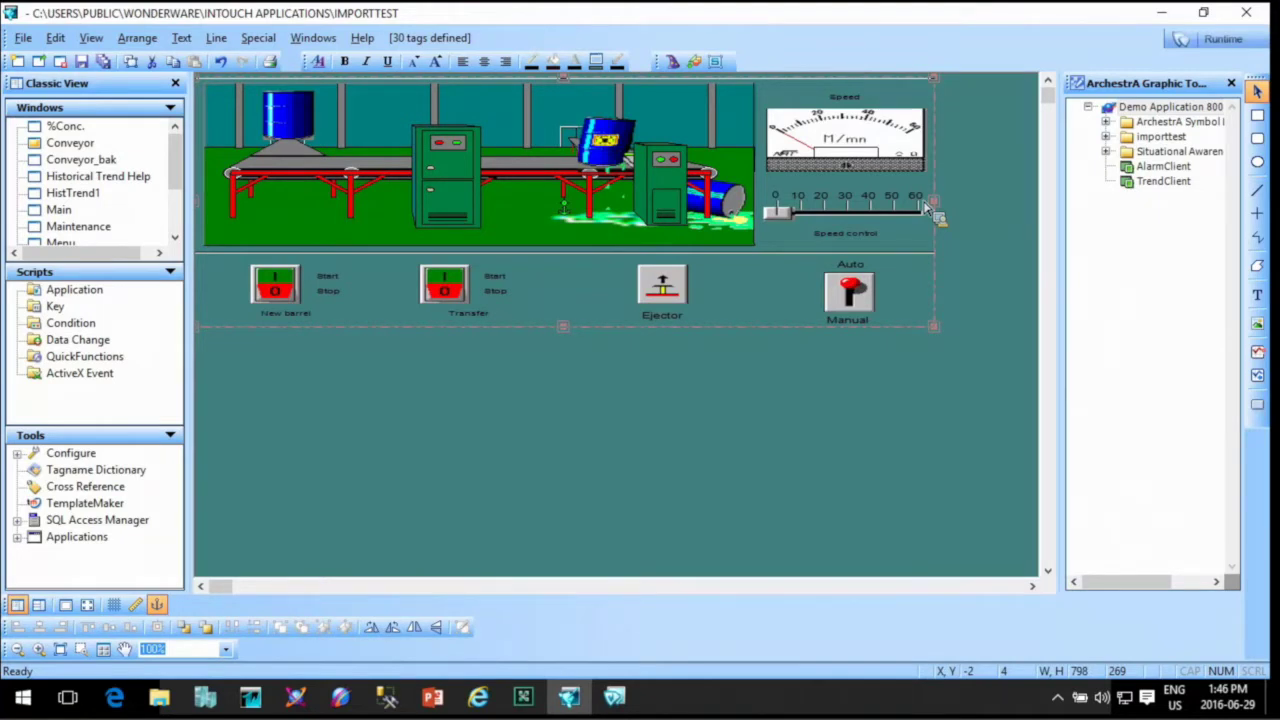
pyautogui.hotkey('ctrl', 'z')
pyautogui.hotkey('ctrl', 'y')
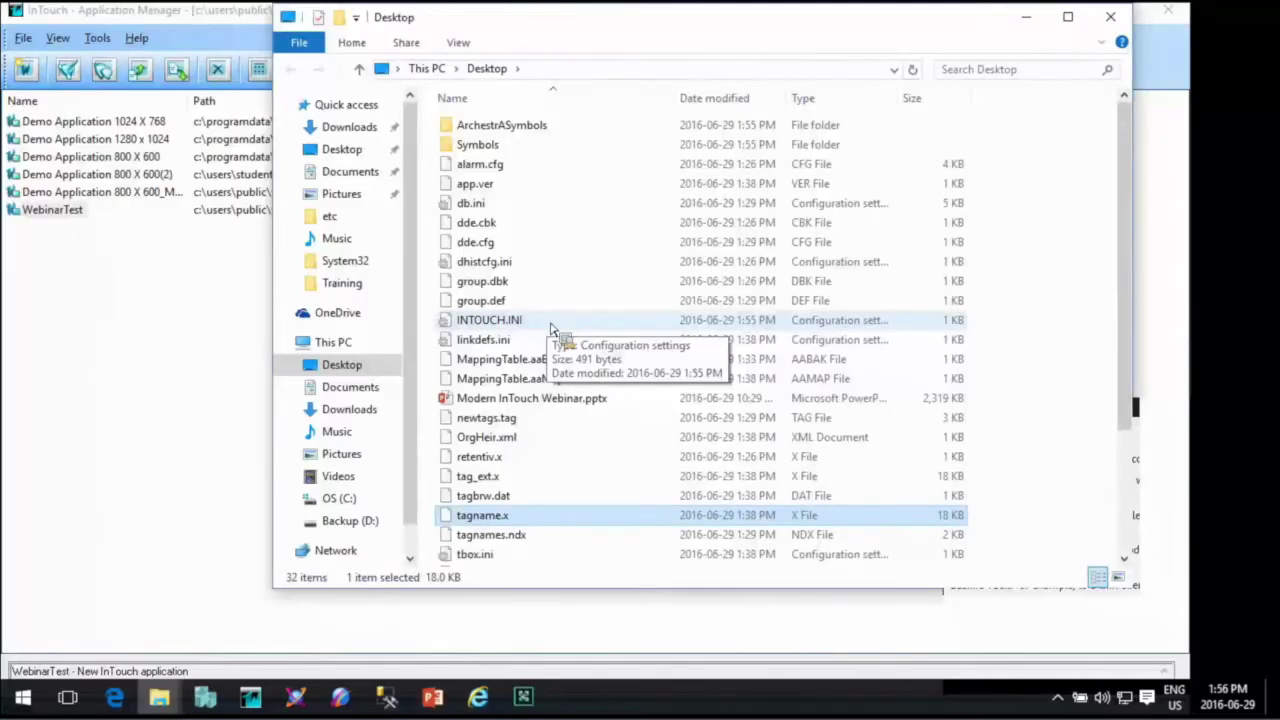
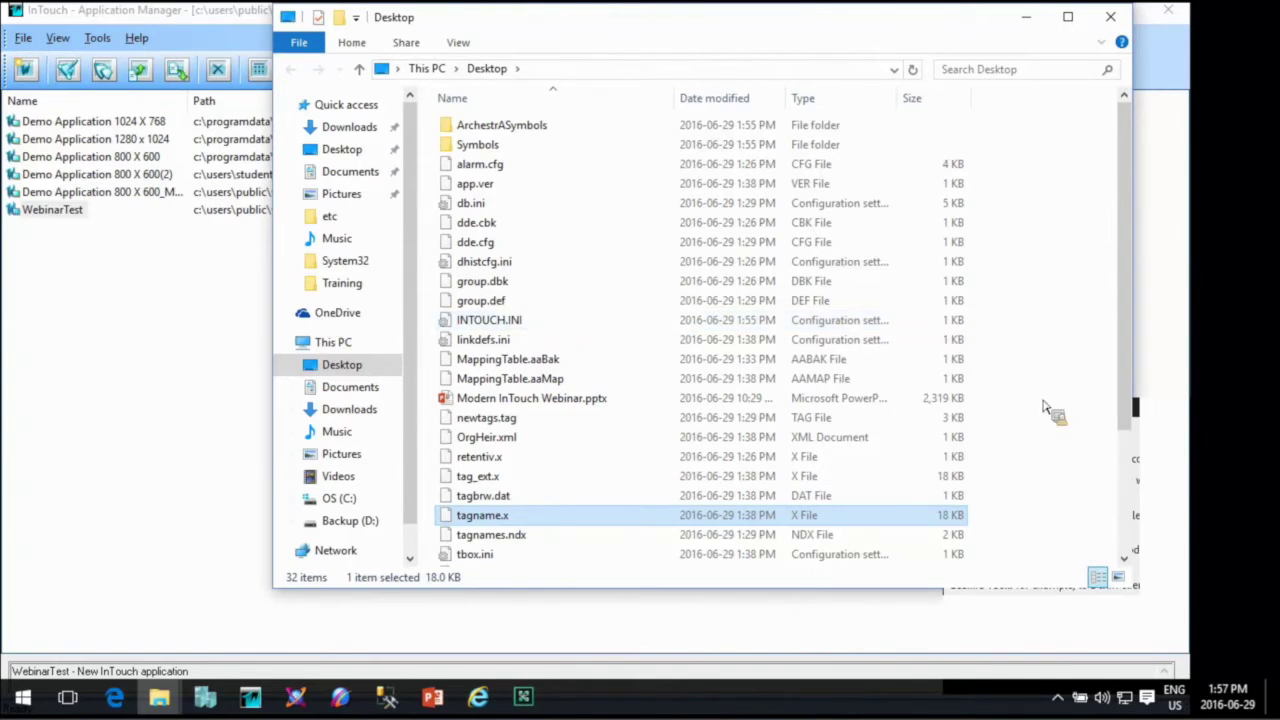
# Delete the modern application Demo Application 800 X 600_Moder in Application Manager and show the deletion details.
pyautogui.click(1026, 18)
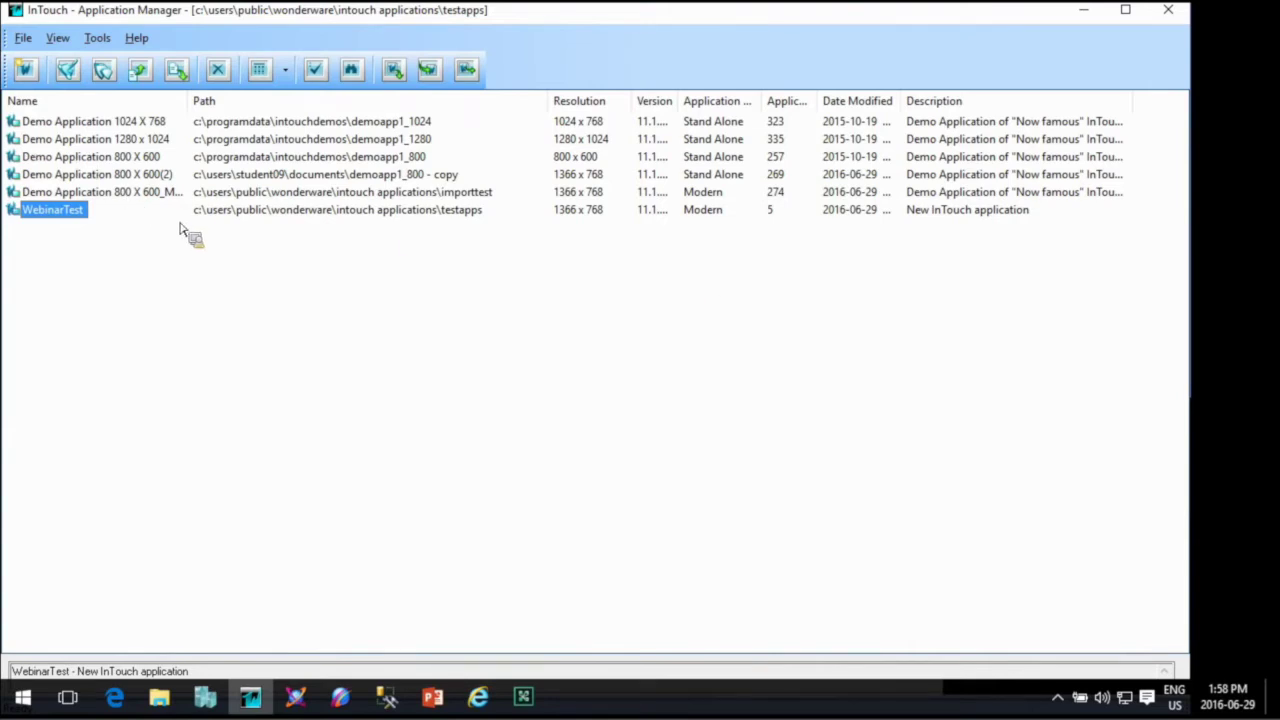
pyautogui.click(131, 195)
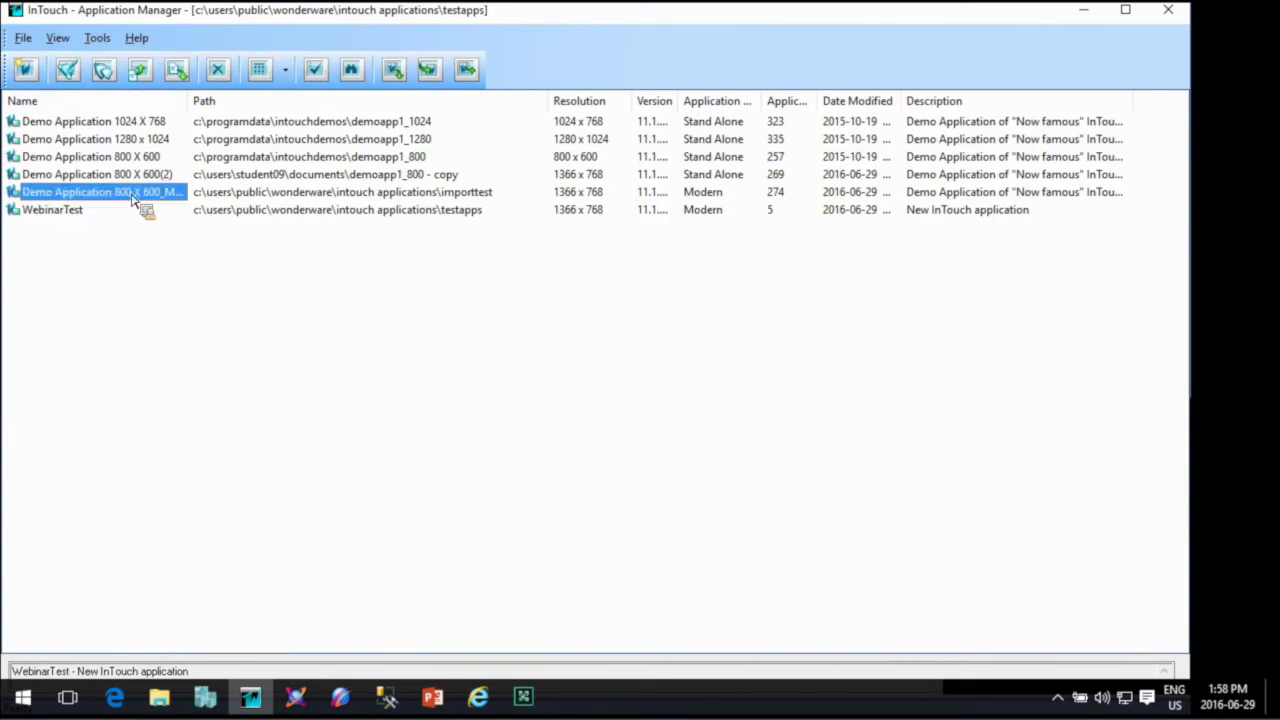
pyautogui.rightClick(130, 197)
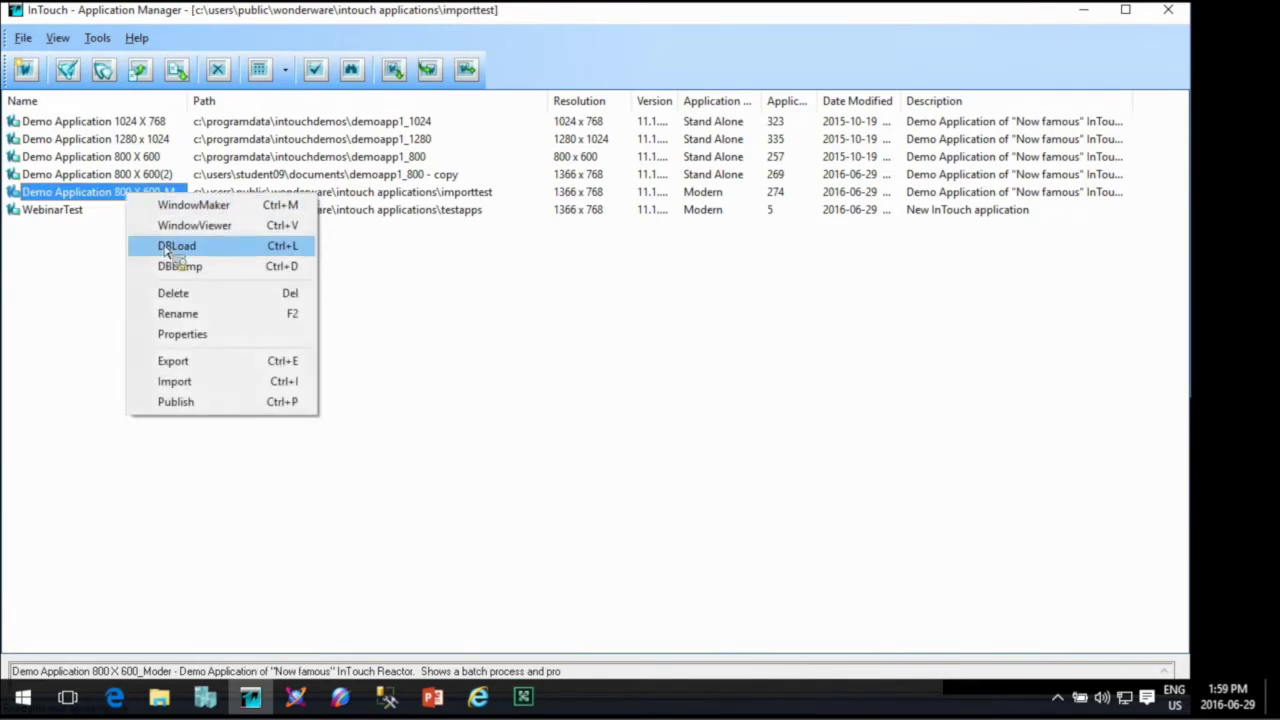
pyautogui.click(256, 295)
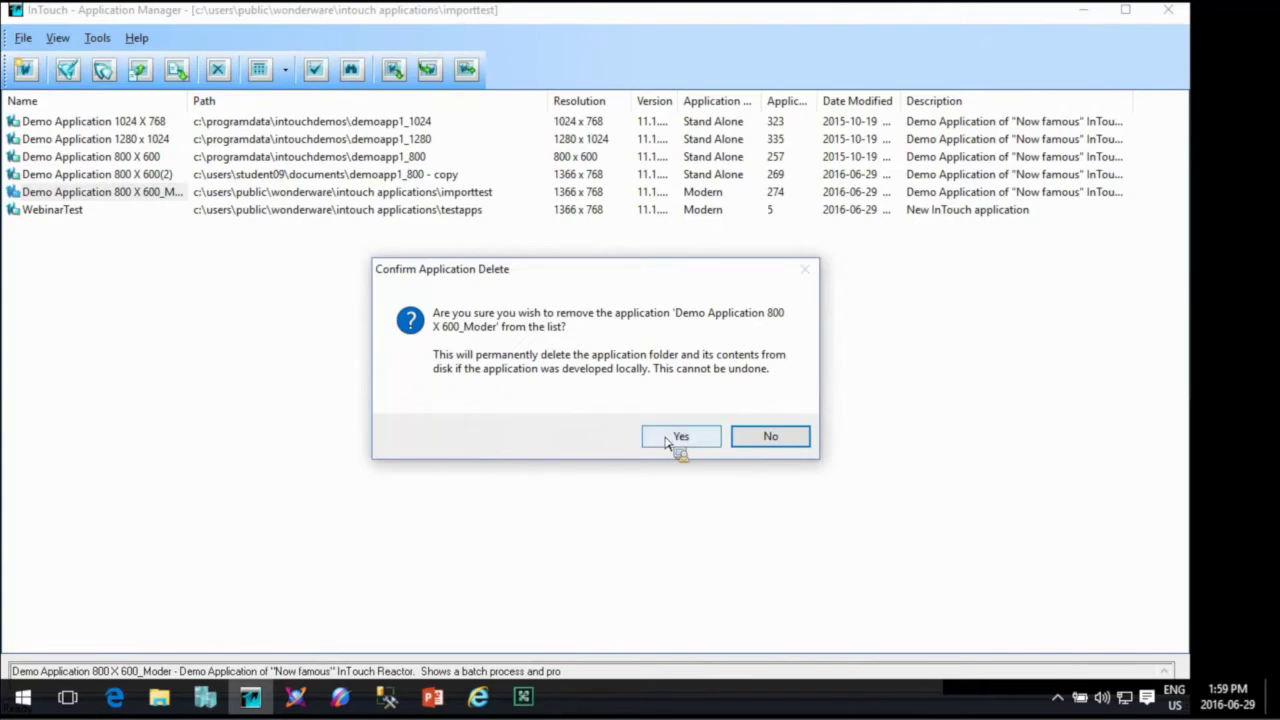
pyautogui.click(676, 437)
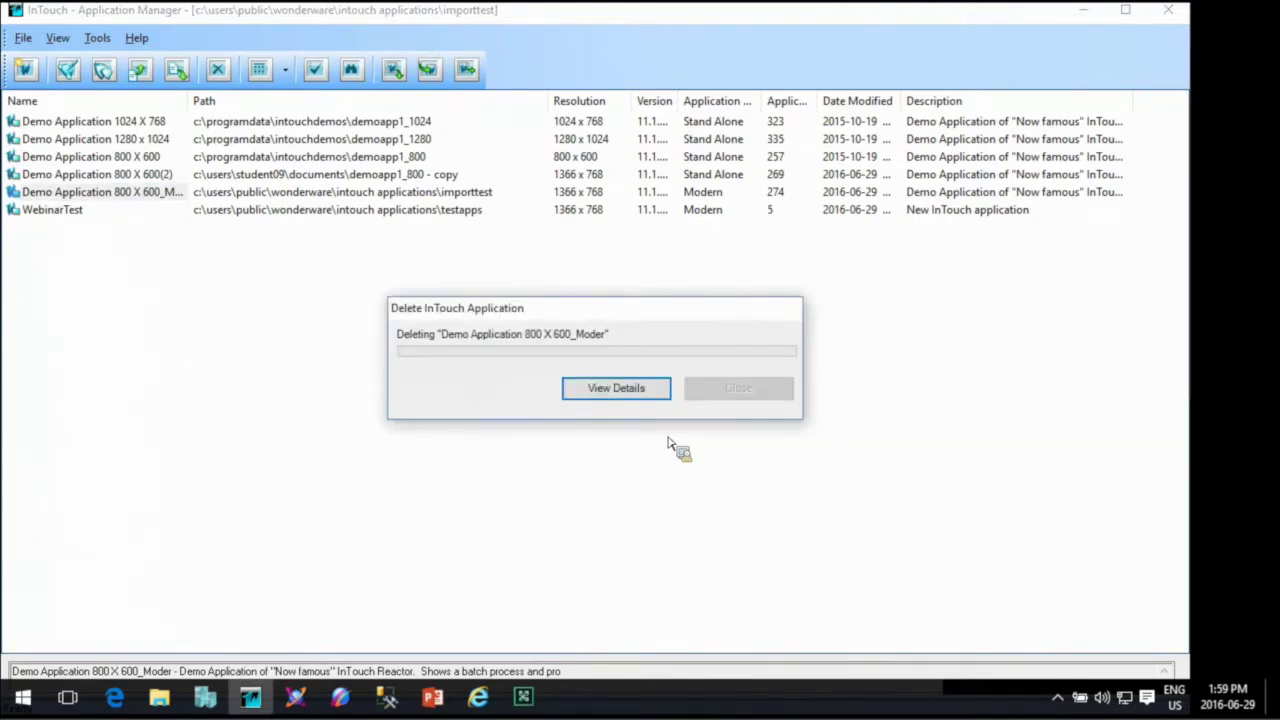
pyautogui.click(645, 393)
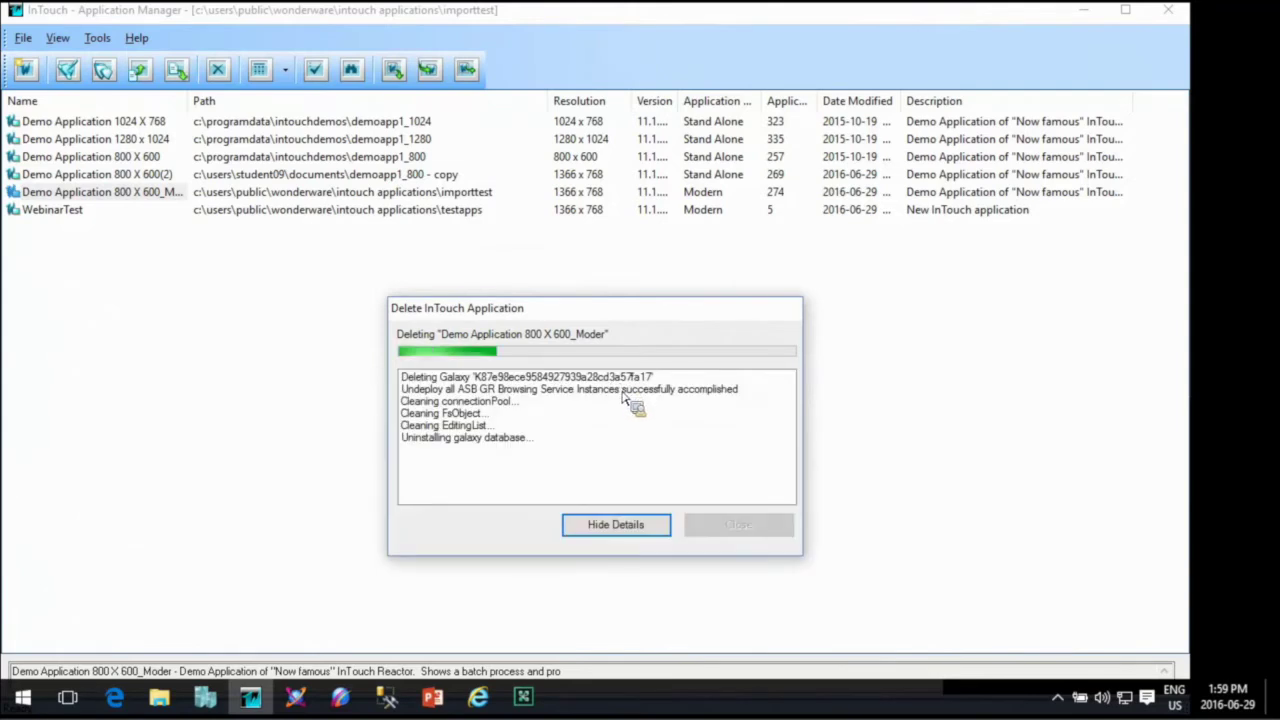